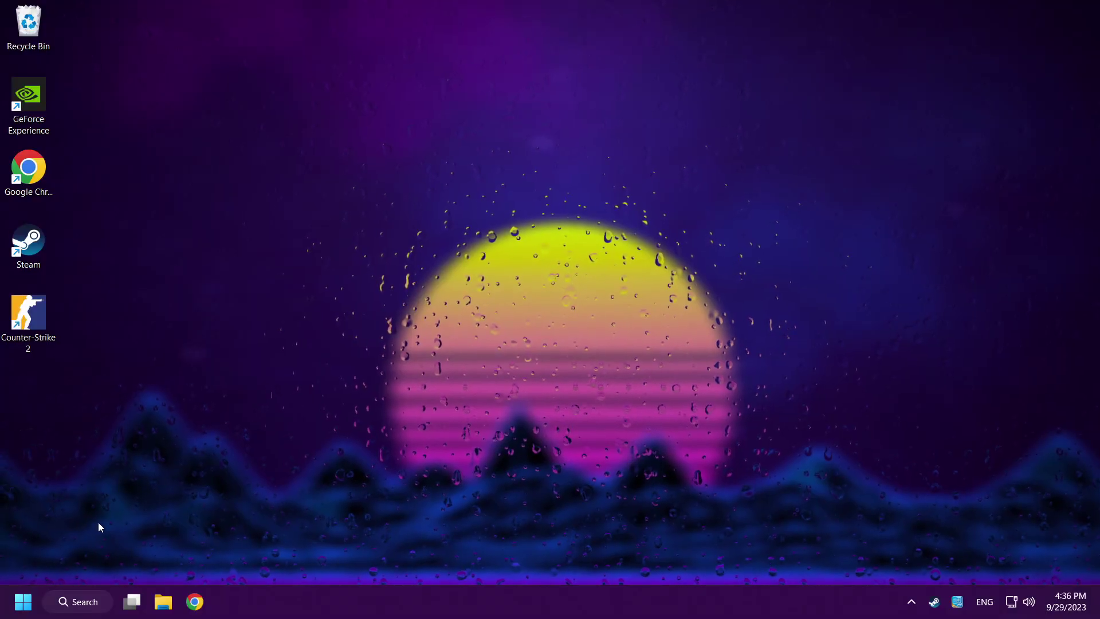
Open Windows Search to look up 'device manager'
{"action": "left_click", "coordinate": [77, 602]}
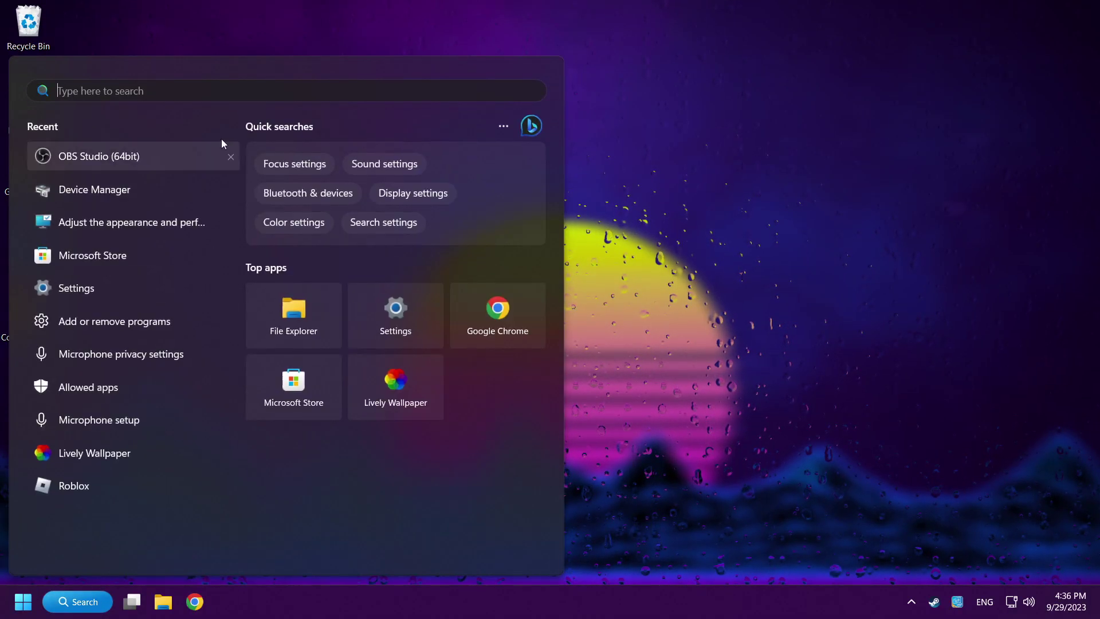
{"action": "type", "text": "device manager"}
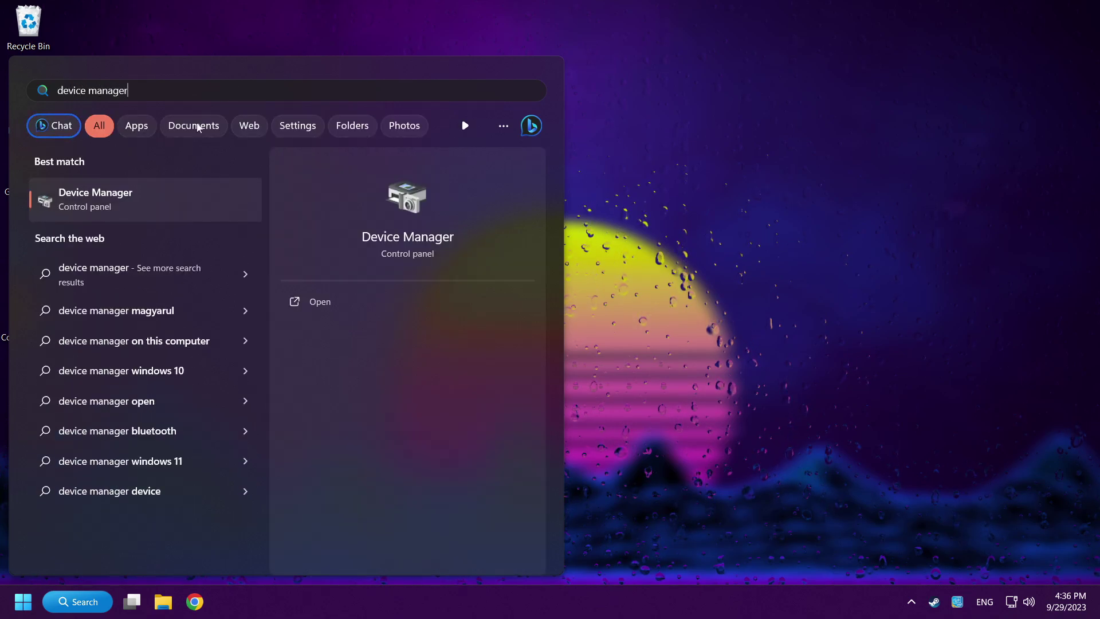
Open Device Manager, expand Display adapters and bring up the GTX 1050 Ti's actions
{"action": "left_click", "coordinate": [193, 205]}
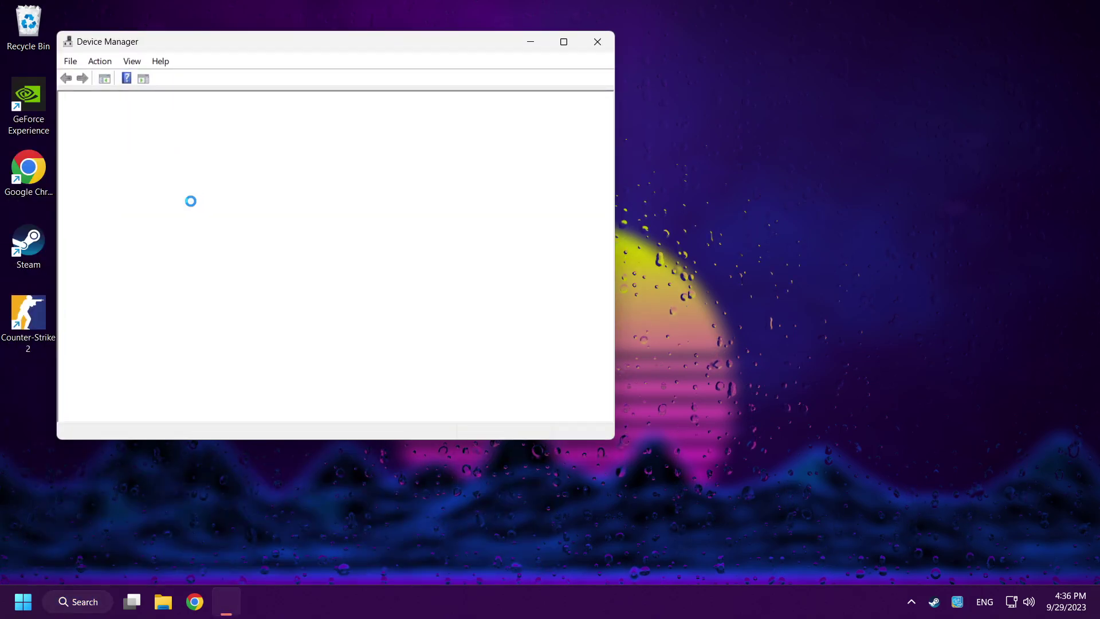
{"action": "left_click_drag", "start_coordinate": [340, 42], "coordinate": [526, 104]}
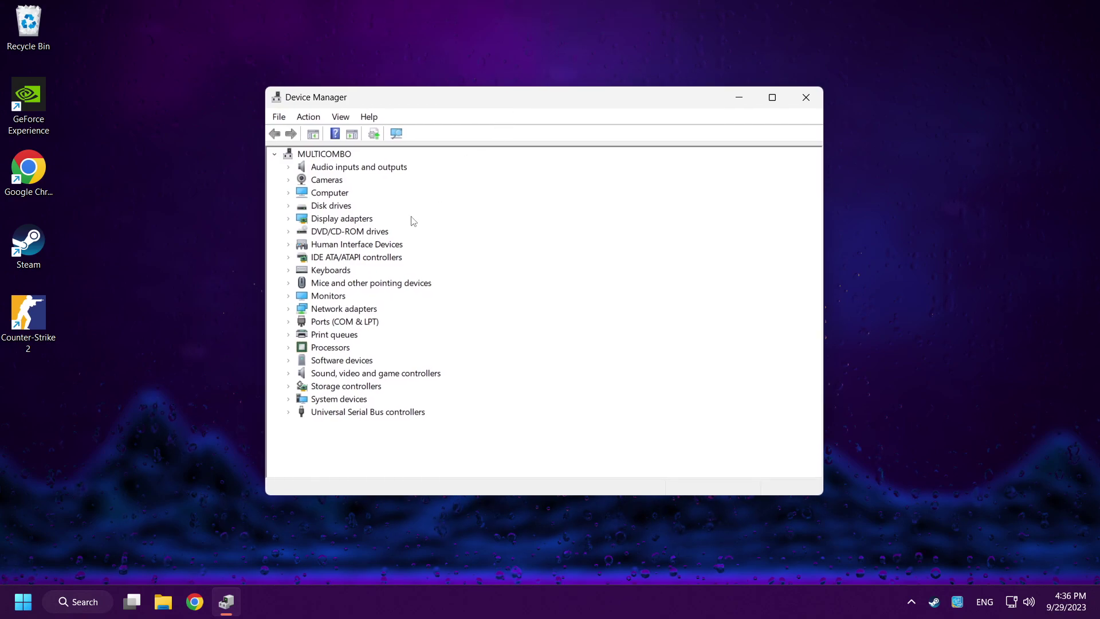
{"action": "left_click", "coordinate": [341, 218]}
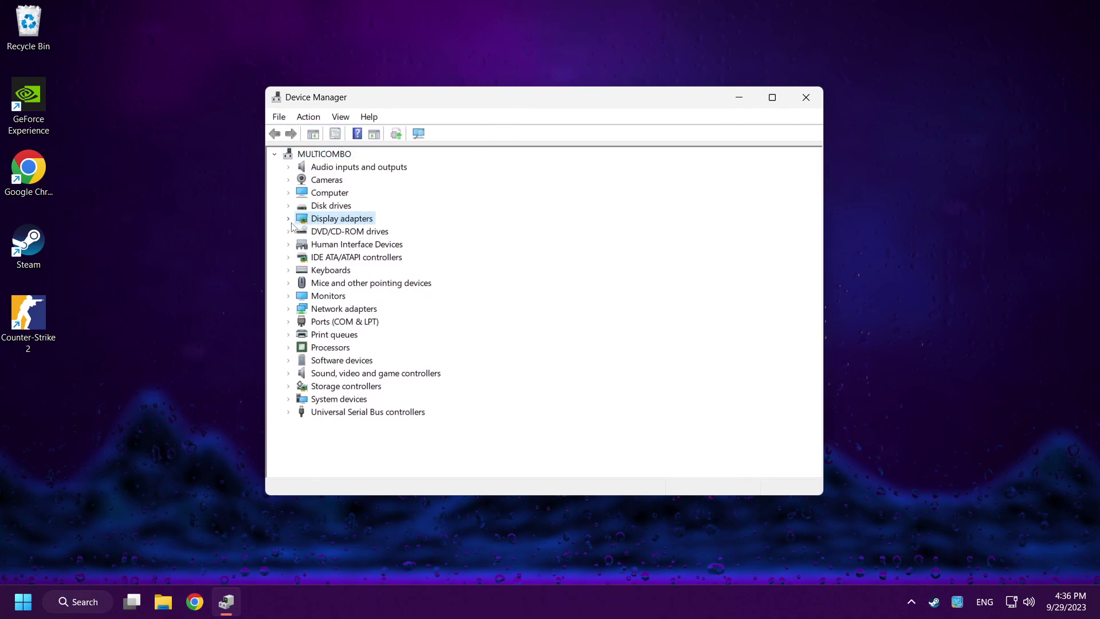
{"action": "left_click", "coordinate": [290, 220]}
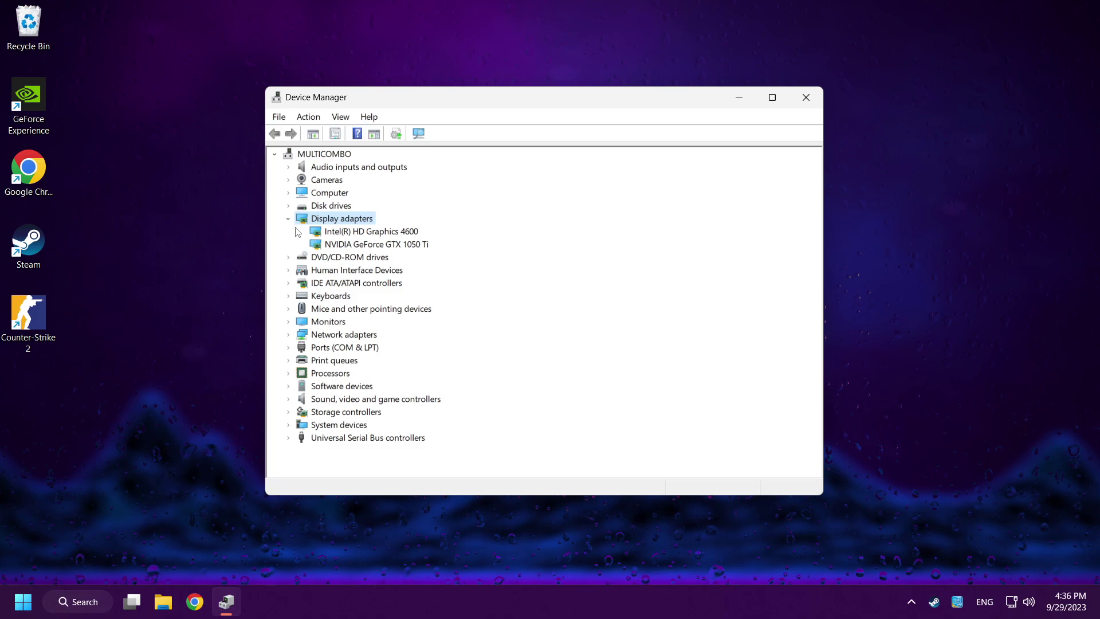
{"action": "left_click", "coordinate": [362, 248]}
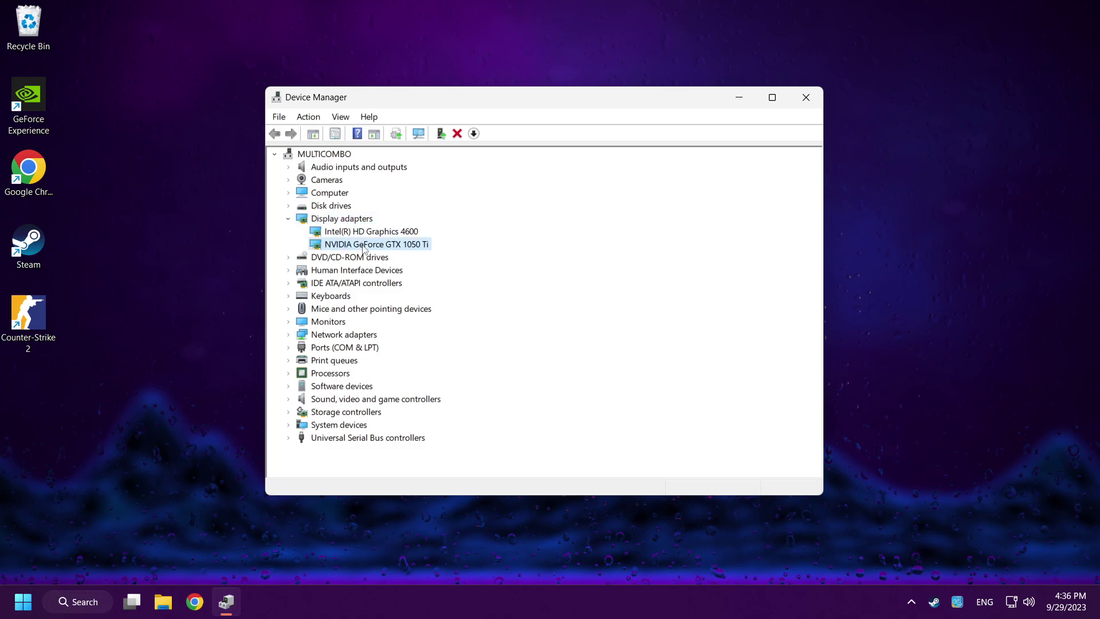
{"action": "right_click", "coordinate": [363, 248]}
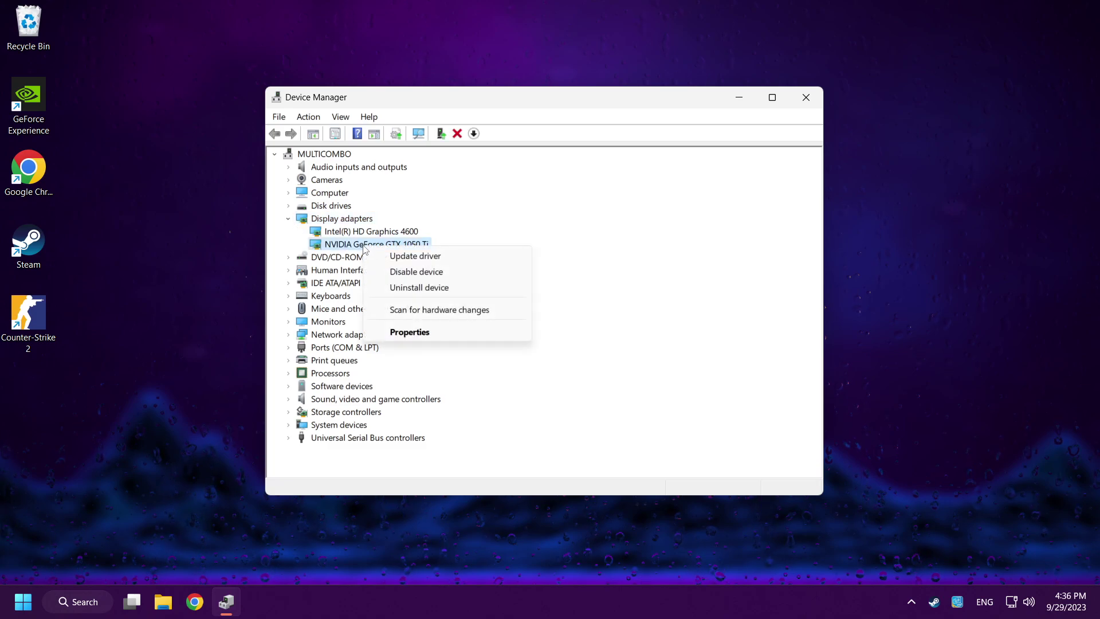
Search automatically for a GTX 1050 Ti driver and close the 'best driver installed' result
{"action": "left_click", "coordinate": [469, 257]}
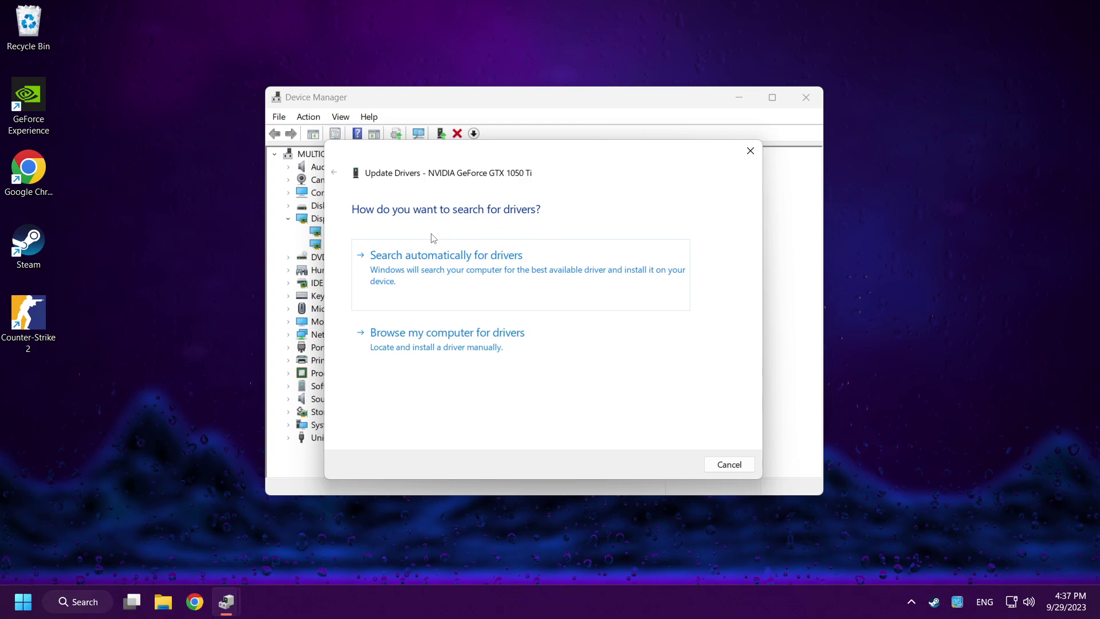
{"action": "left_click", "coordinate": [464, 274]}
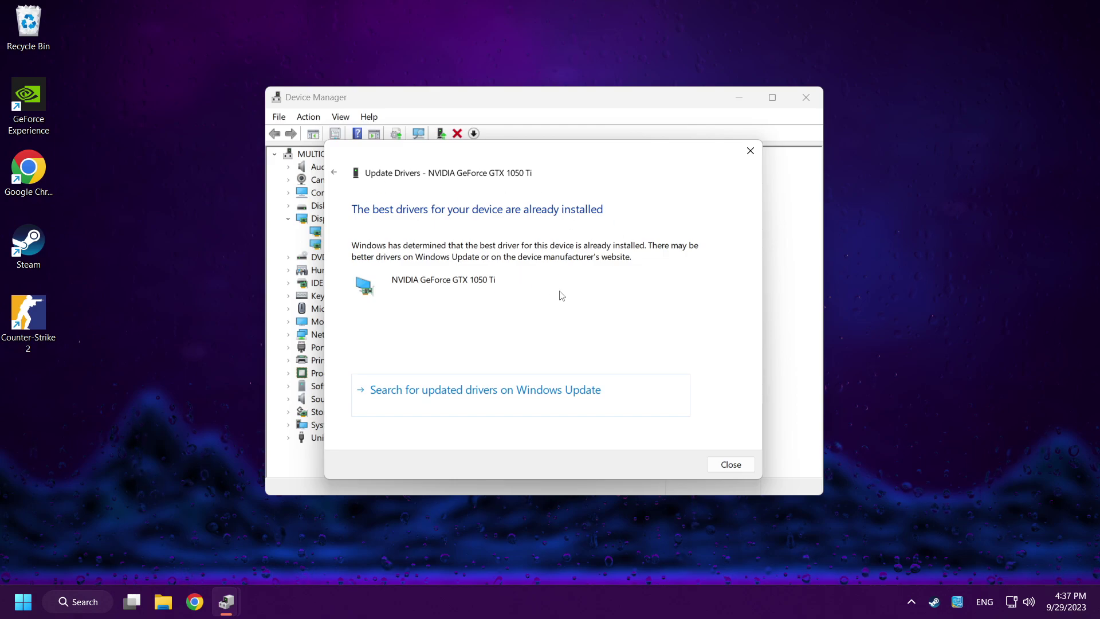
{"action": "left_click", "coordinate": [730, 464]}
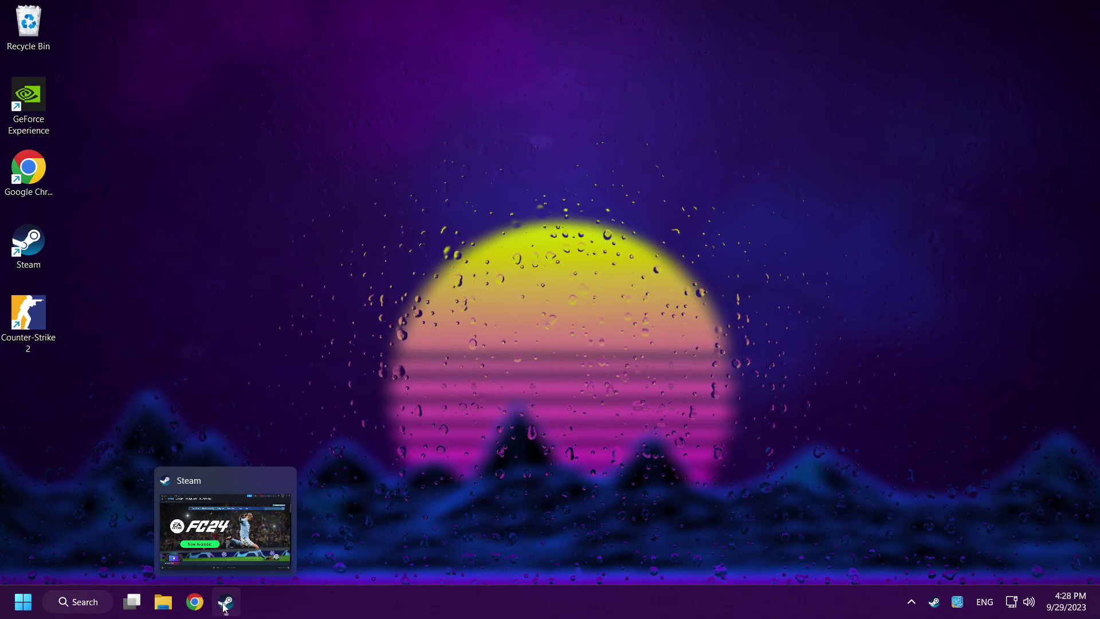
Restore Steam and bring up Counter-Strike 2's options in the Library
{"action": "left_click", "coordinate": [226, 601]}
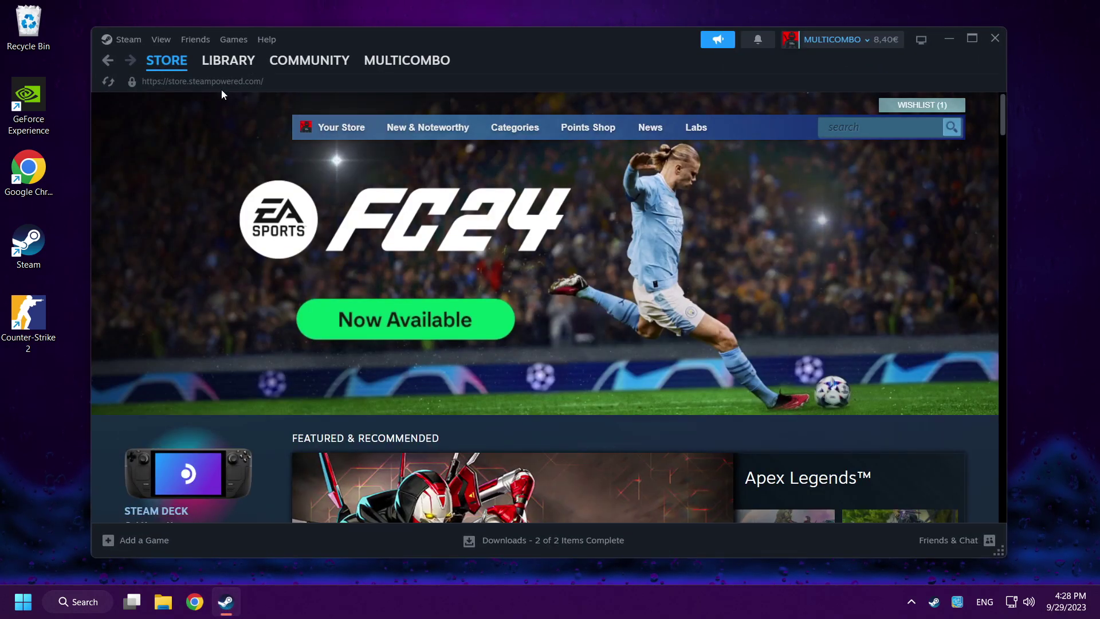
{"action": "left_click", "coordinate": [231, 66]}
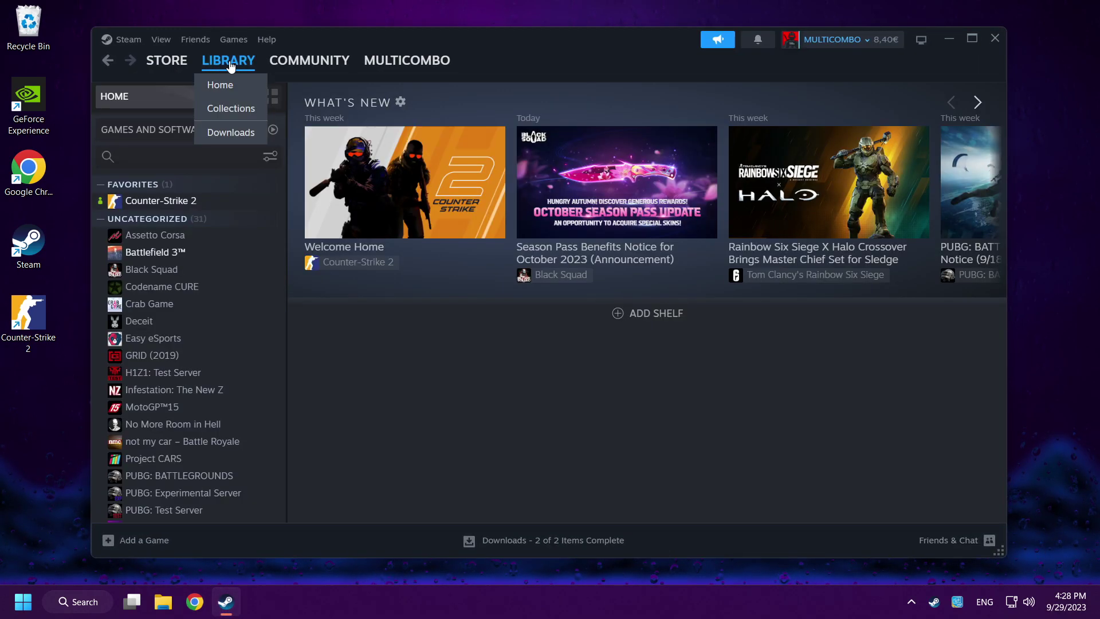
{"action": "left_click", "coordinate": [159, 200]}
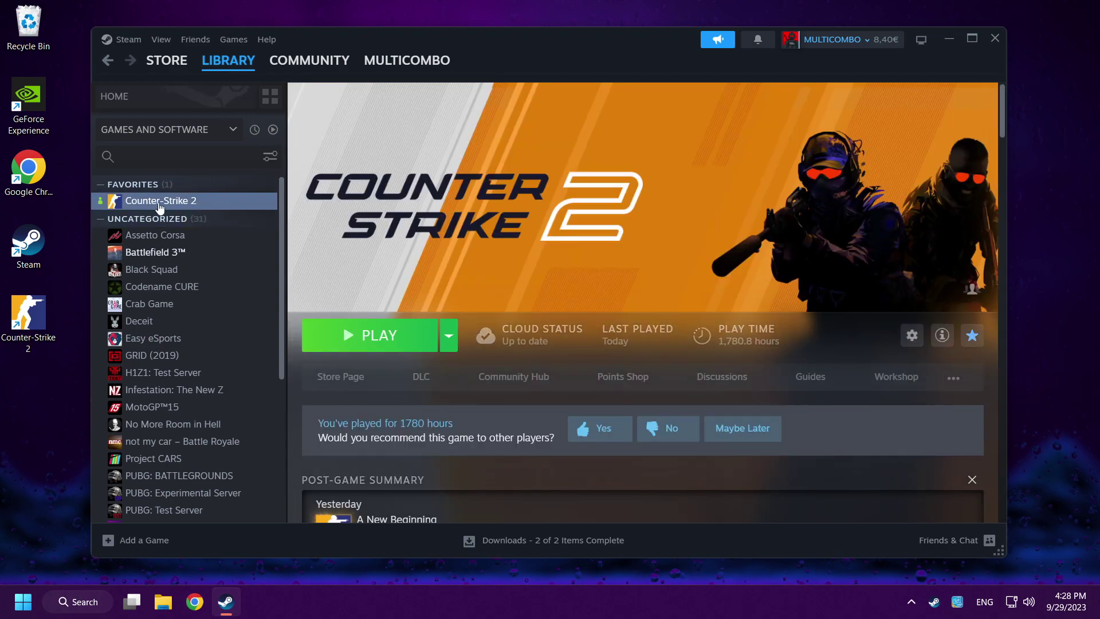
{"action": "right_click", "coordinate": [232, 201]}
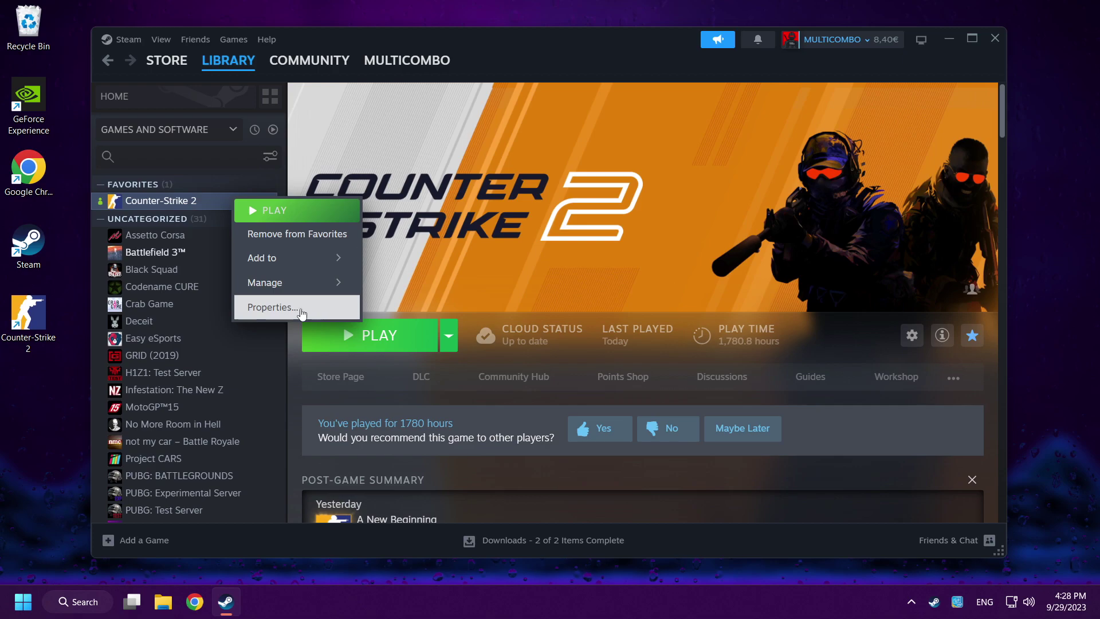
Verify the integrity of all 3245 Counter-Strike 2 files, then launch the game
{"action": "left_click", "coordinate": [271, 307]}
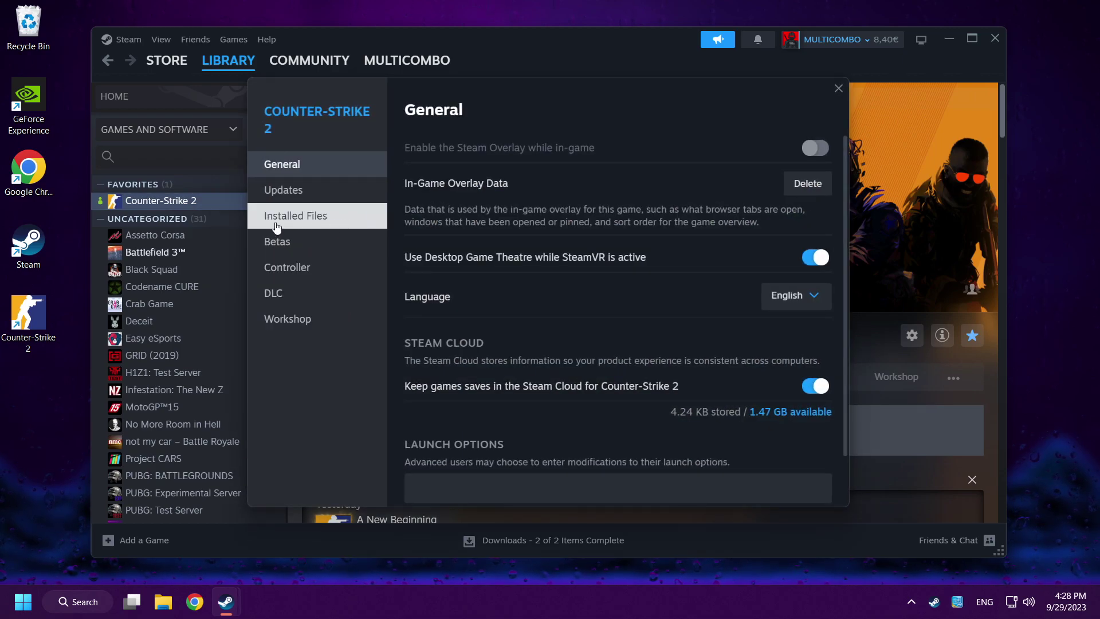
{"action": "left_click", "coordinate": [350, 225]}
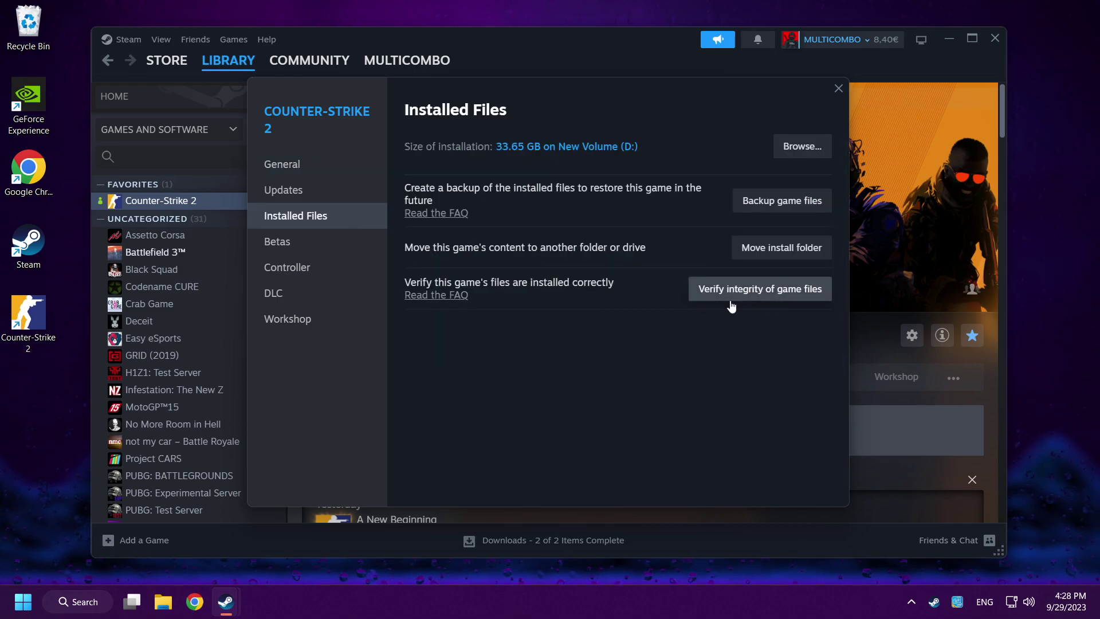
{"action": "left_click", "coordinate": [767, 299]}
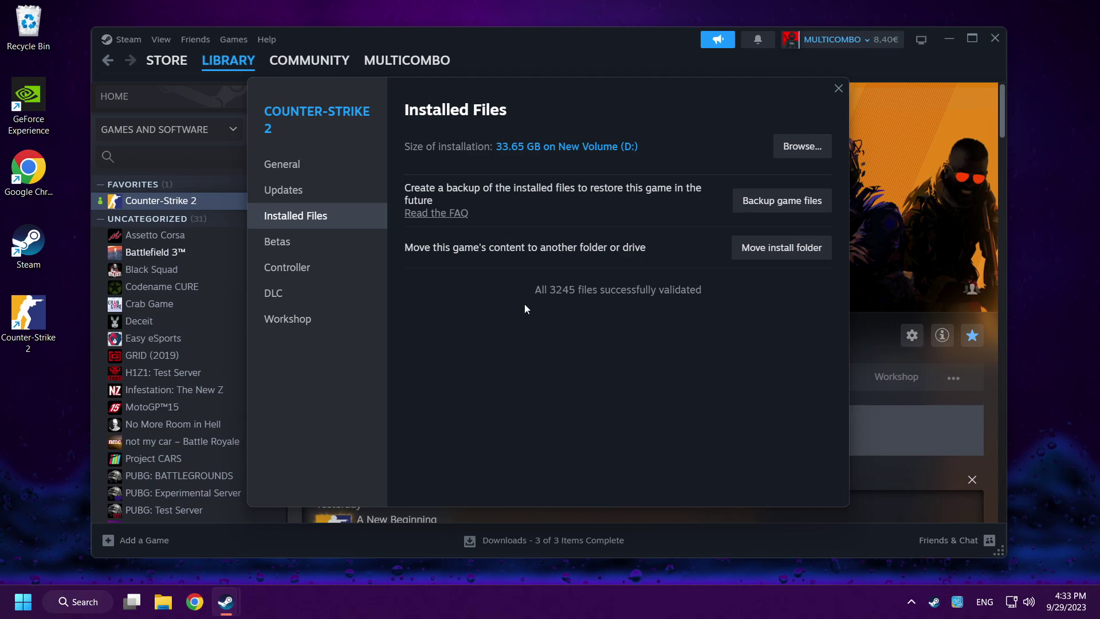
{"action": "left_click", "coordinate": [836, 91]}
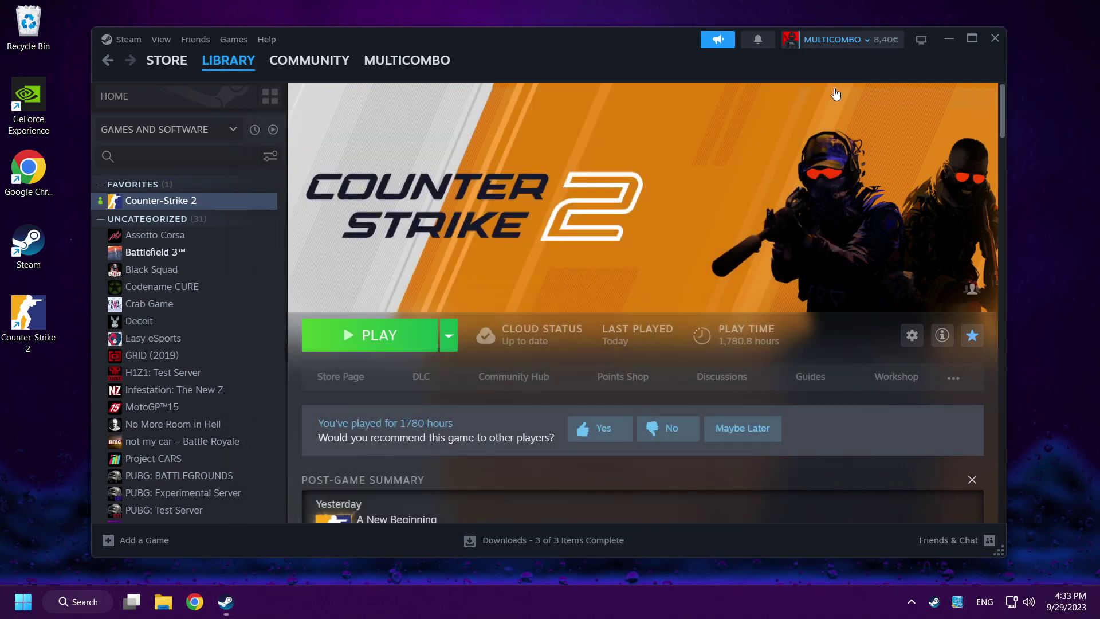
{"action": "left_click", "coordinate": [382, 343]}
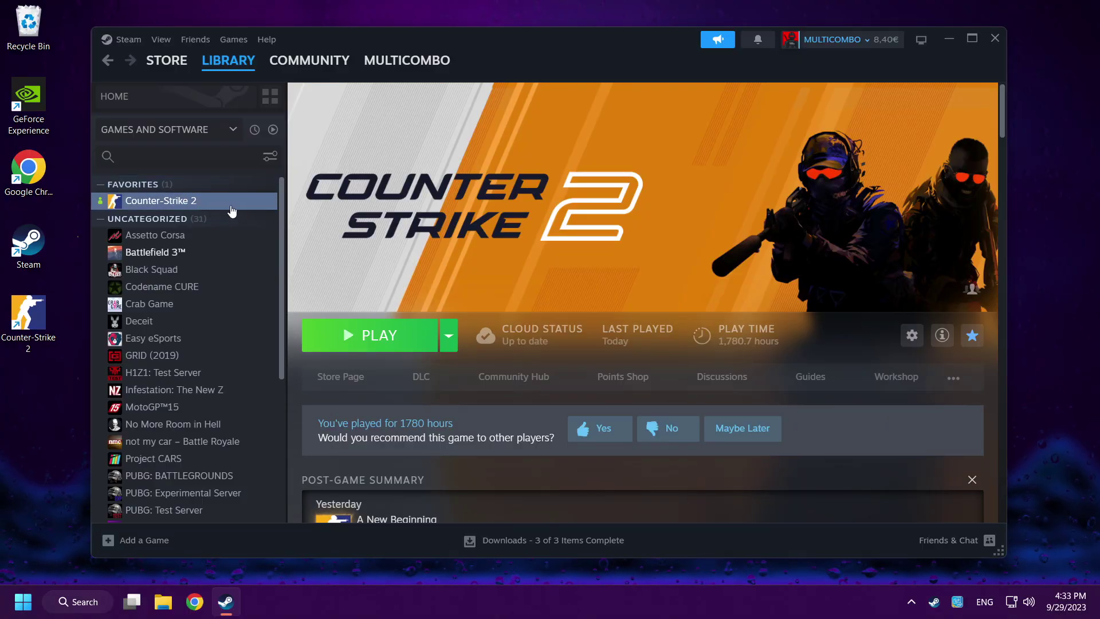
Browse Counter-Strike 2's installed files to open its install folder on drive D
{"action": "right_click", "coordinate": [231, 210]}
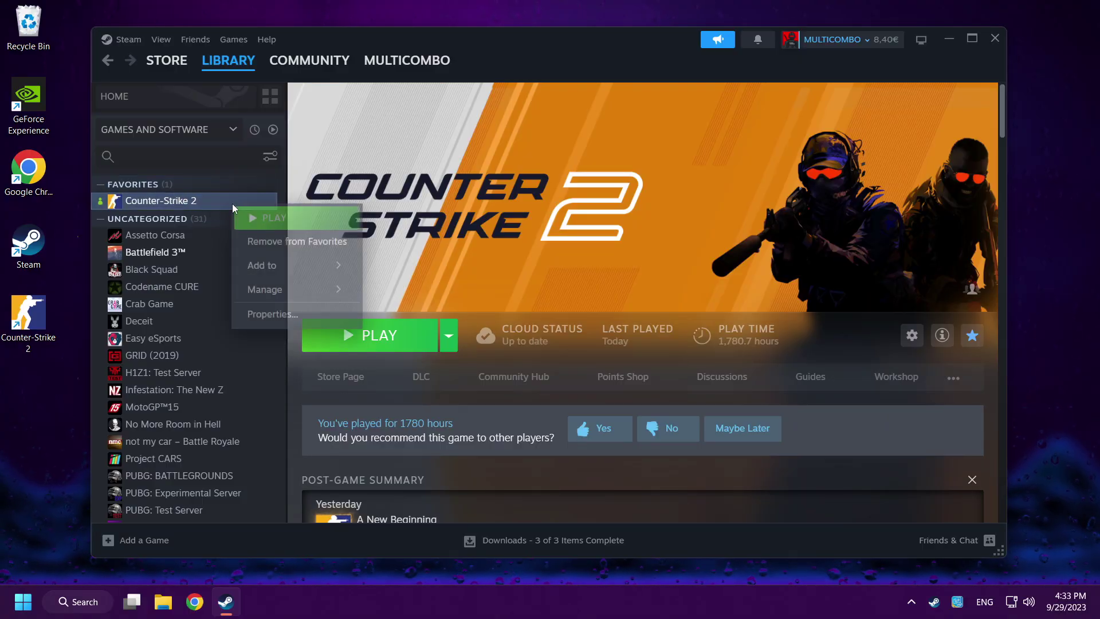
{"action": "left_click", "coordinate": [298, 319]}
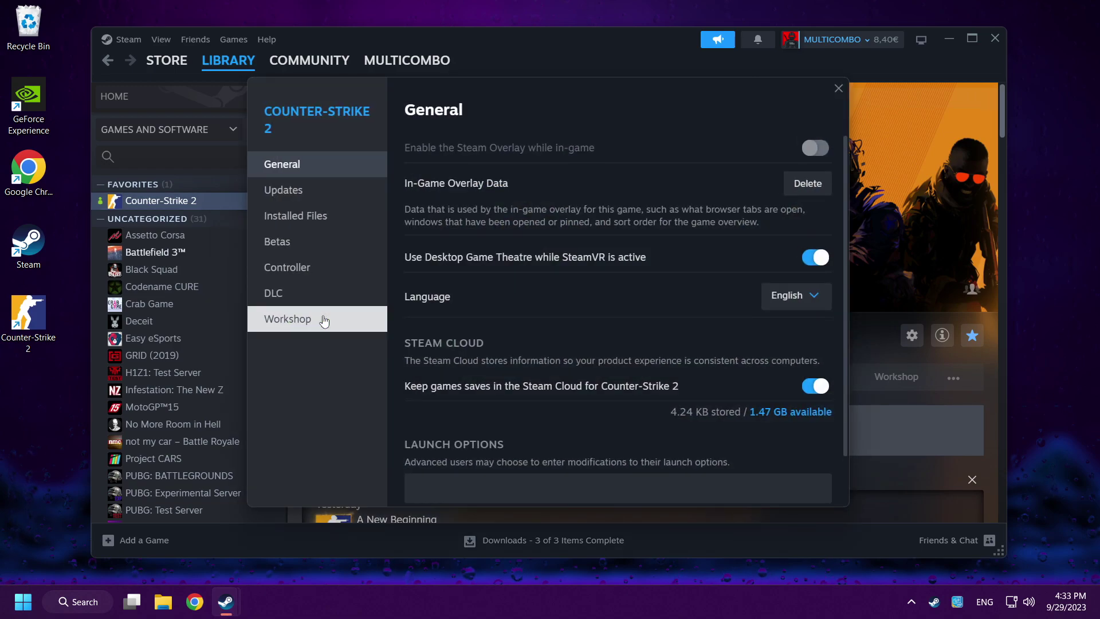
{"action": "left_click", "coordinate": [340, 222]}
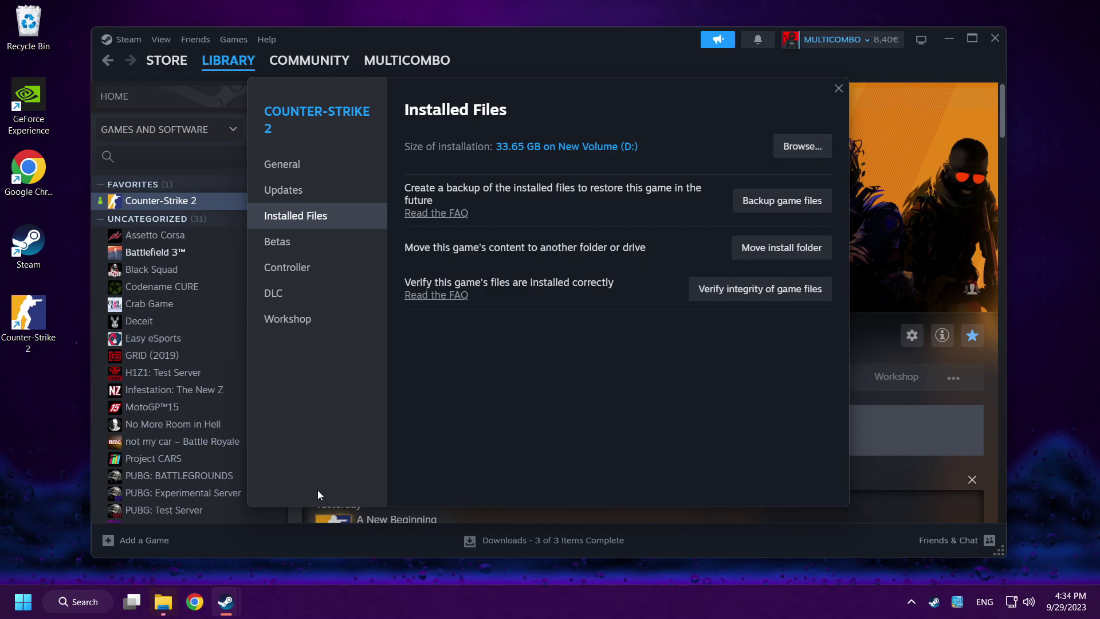
{"action": "left_click", "coordinate": [164, 601]}
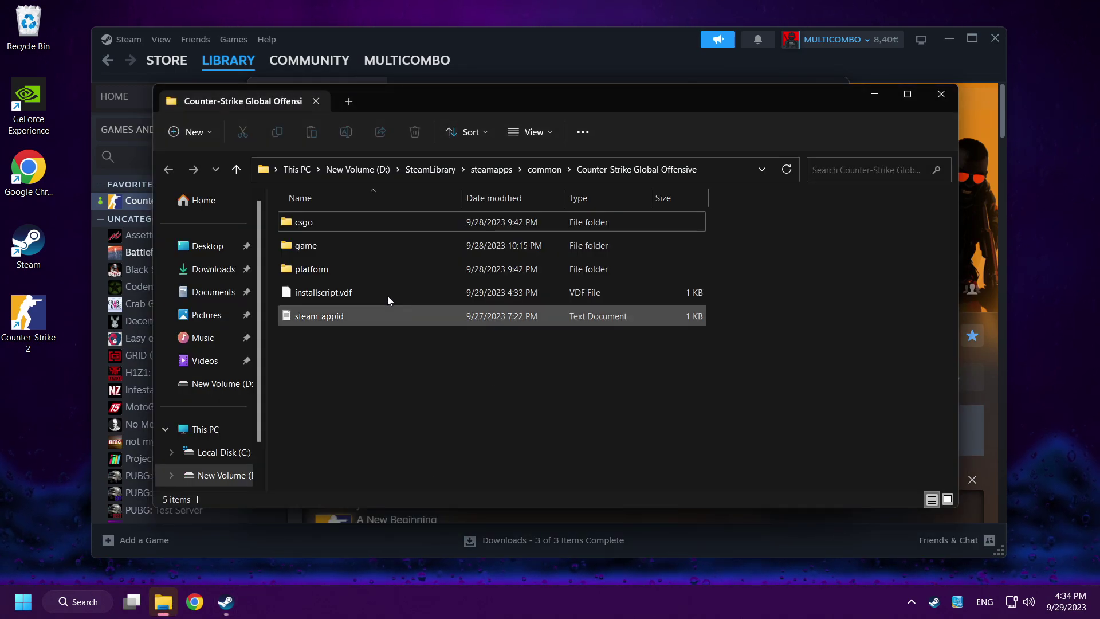
Go to game\bin\win64 and open the cs2 application's Properties
{"action": "double_click", "coordinate": [337, 248]}
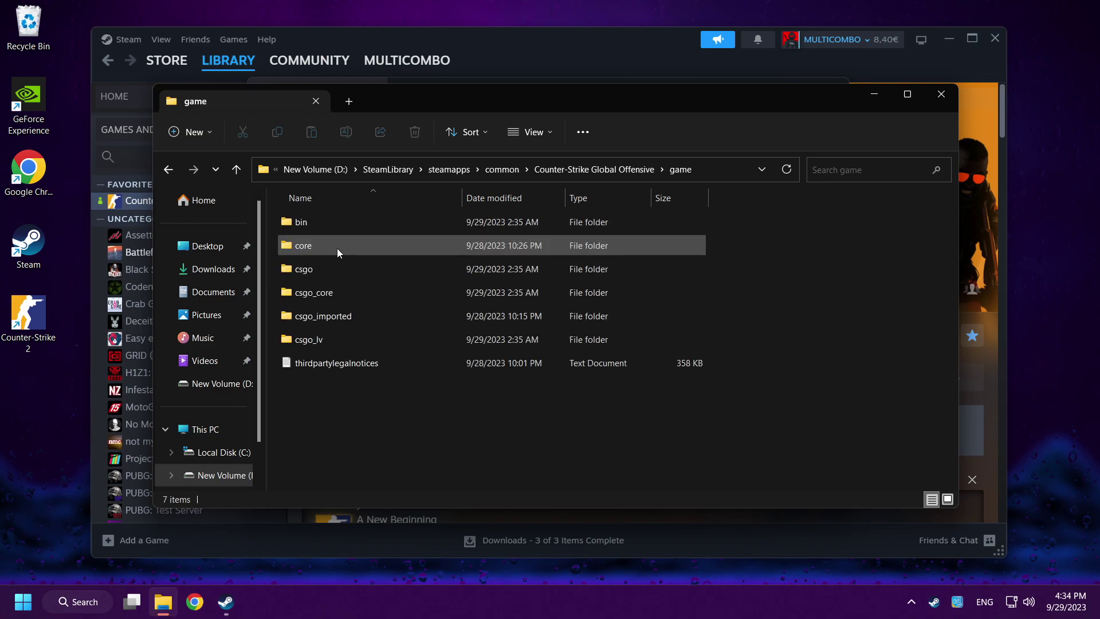
{"action": "double_click", "coordinate": [351, 223]}
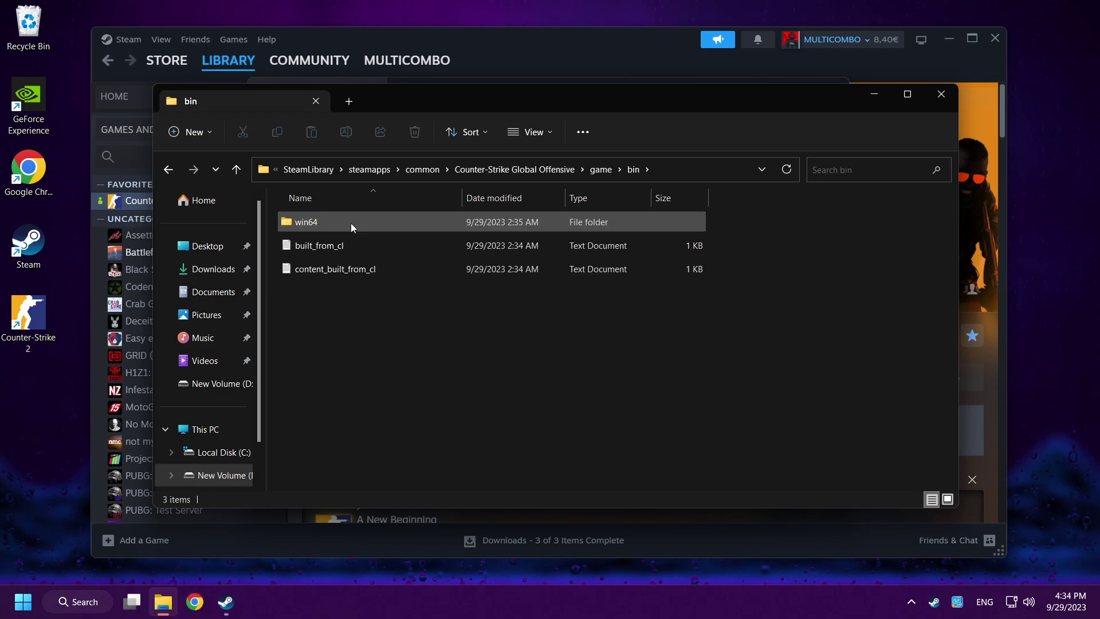
{"action": "double_click", "coordinate": [350, 222]}
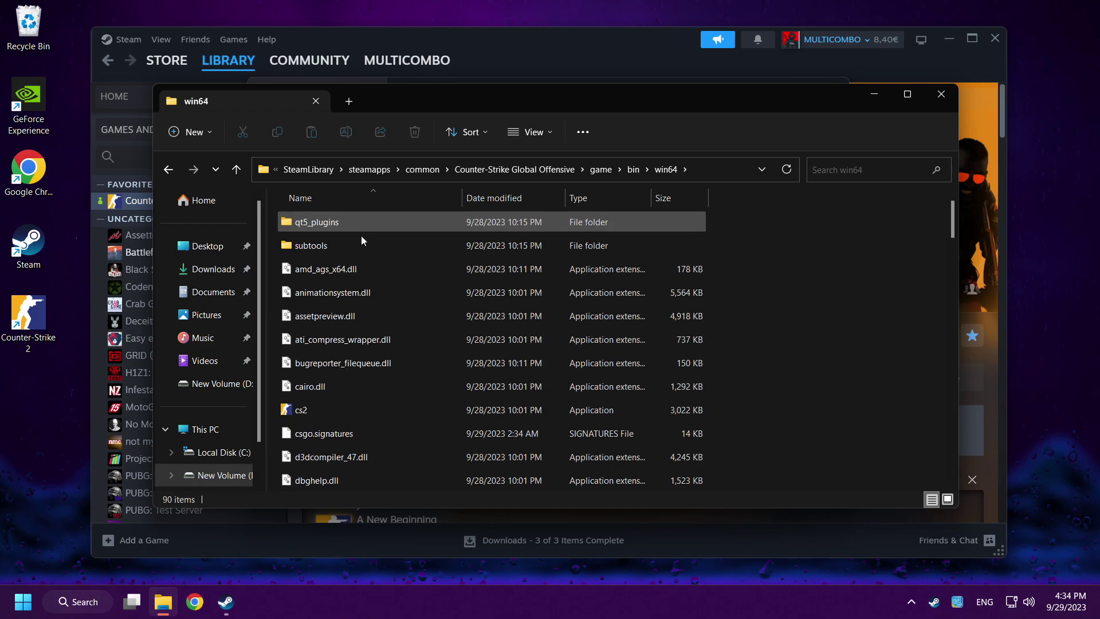
{"action": "scroll", "coordinate": [348, 406], "scroll_direction": "down", "scroll_amount": 1}
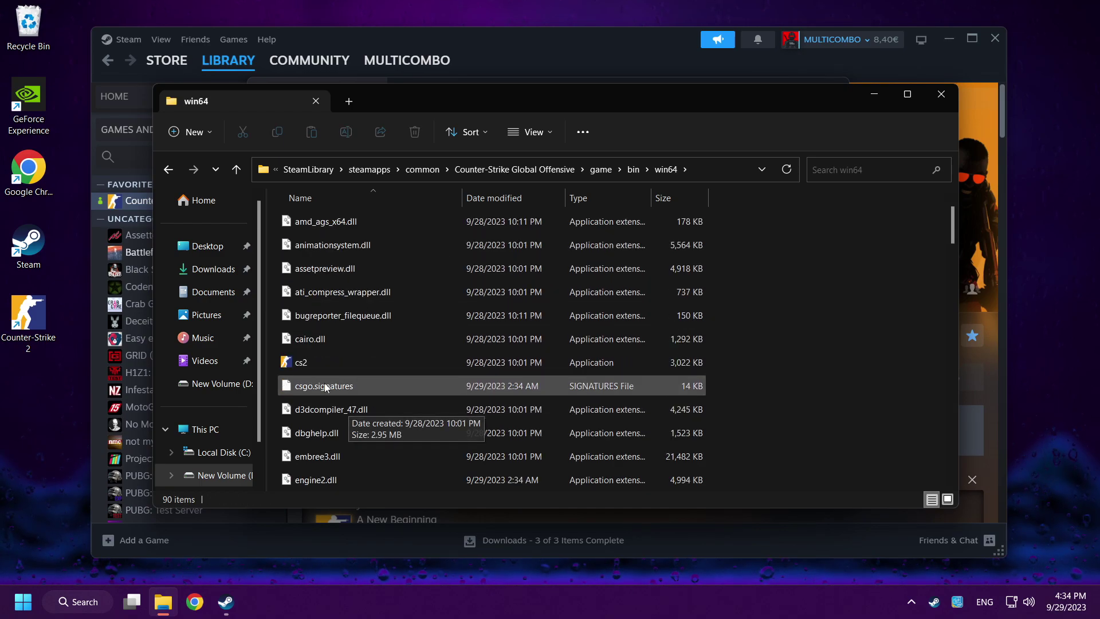
{"action": "left_click", "coordinate": [331, 362]}
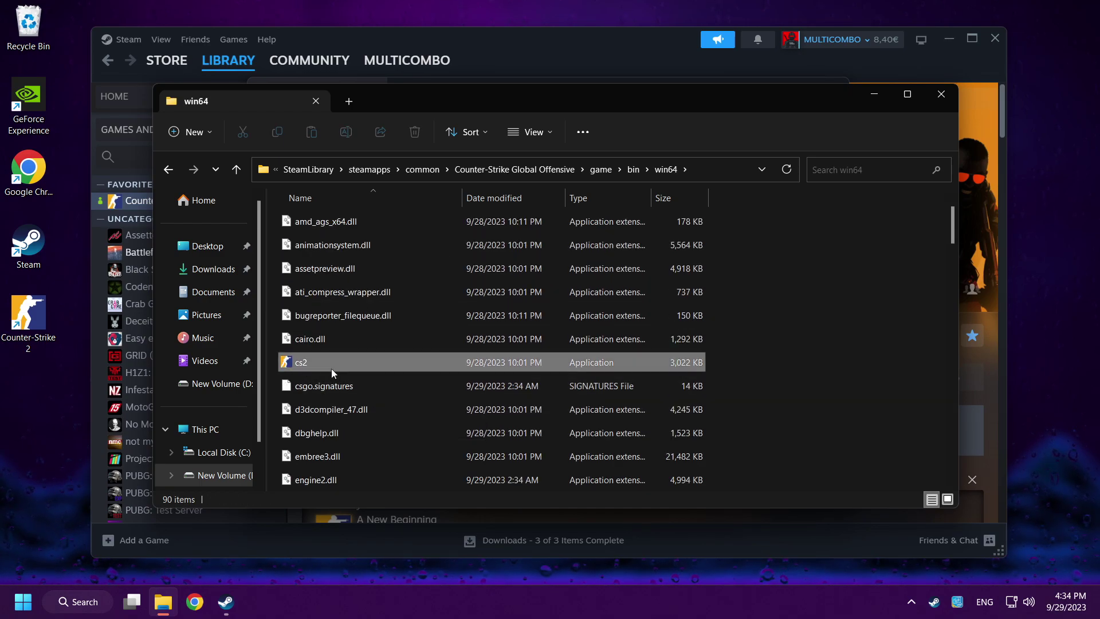
{"action": "right_click", "coordinate": [379, 360]}
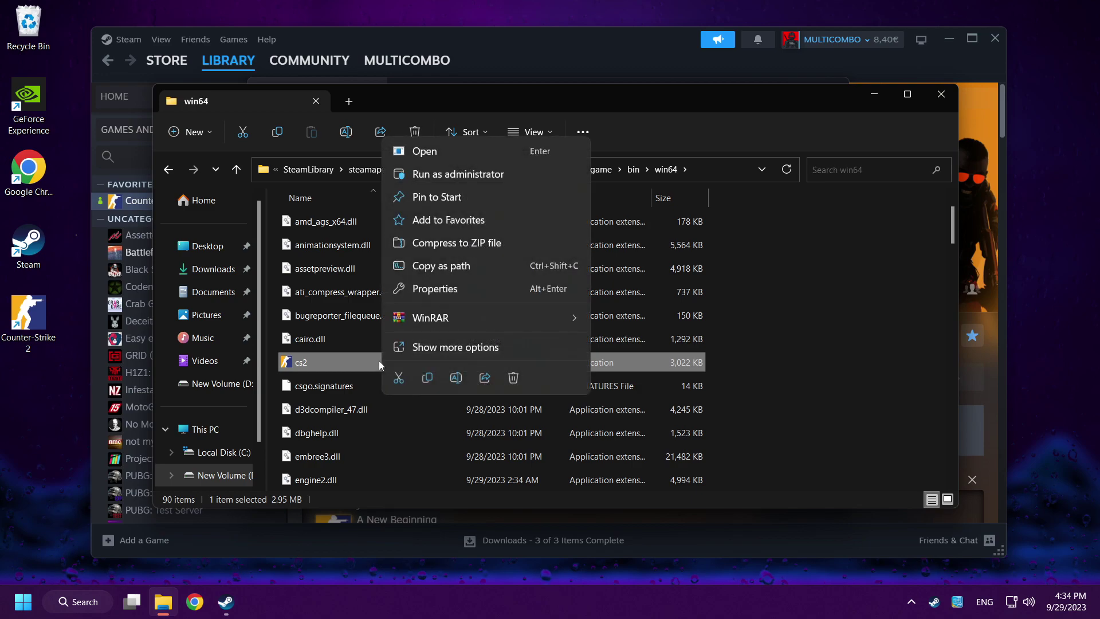
{"action": "left_click", "coordinate": [477, 289]}
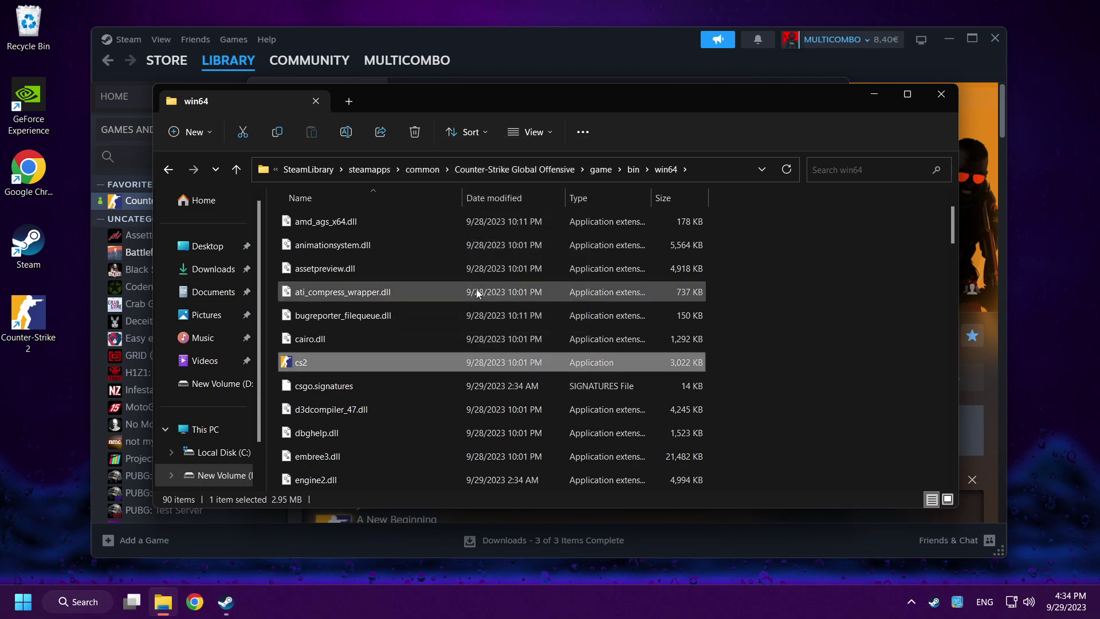
{"action": "left_click_drag", "start_coordinate": [511, 190], "coordinate": [516, 96]}
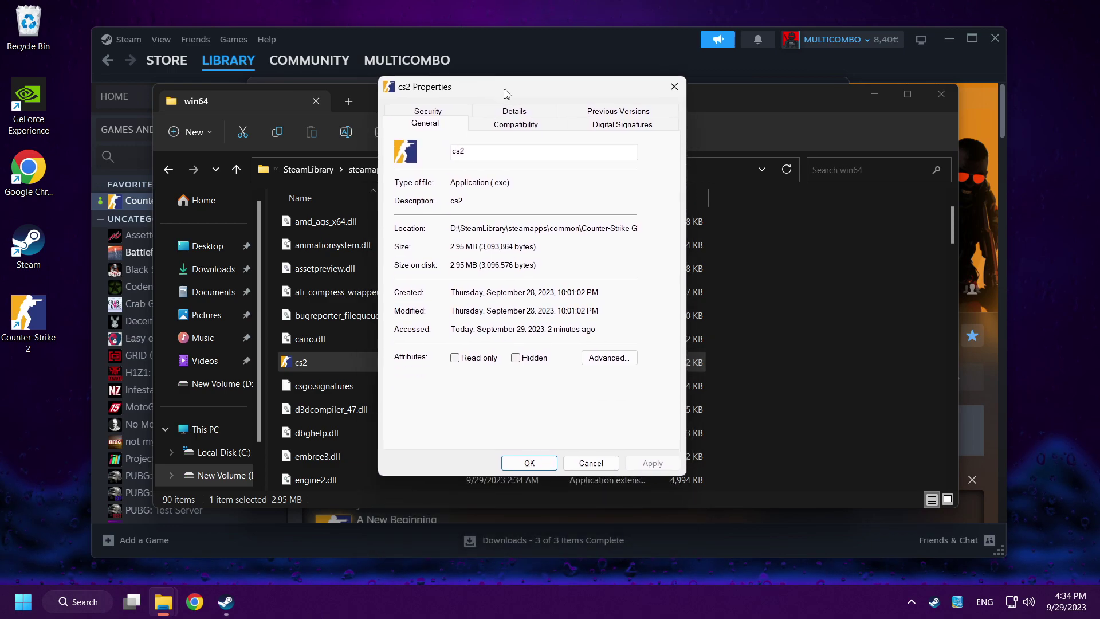
Set cs2 to Windows 8 compatibility mode with fullscreen optimizations disabled, and apply
{"action": "left_click", "coordinate": [527, 131]}
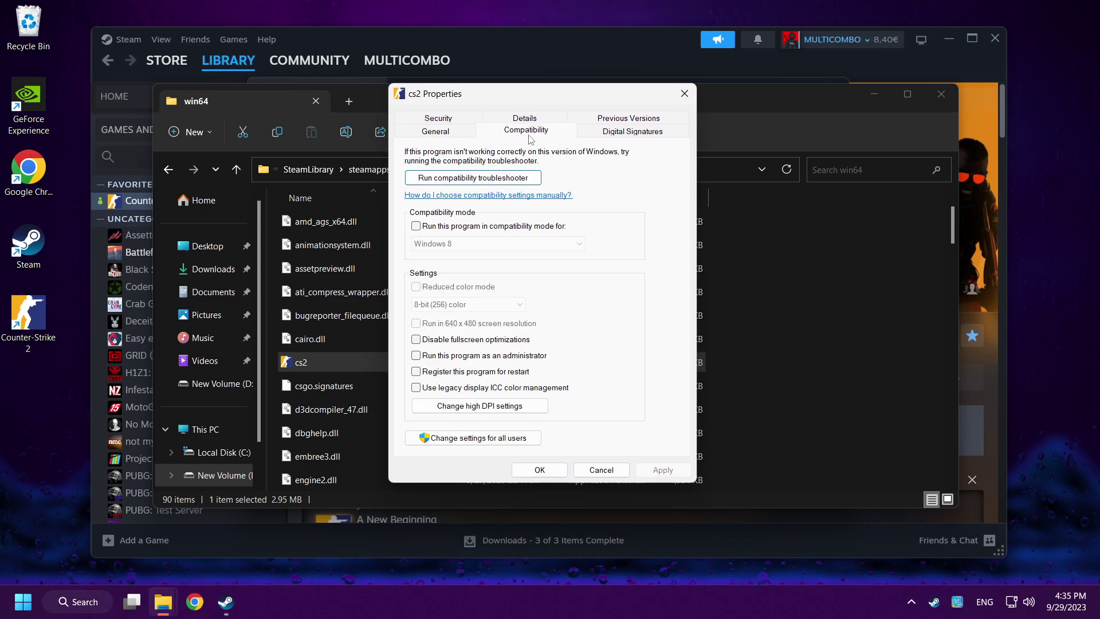
{"action": "left_click", "coordinate": [416, 225]}
{"action": "left_click", "coordinate": [499, 242]}
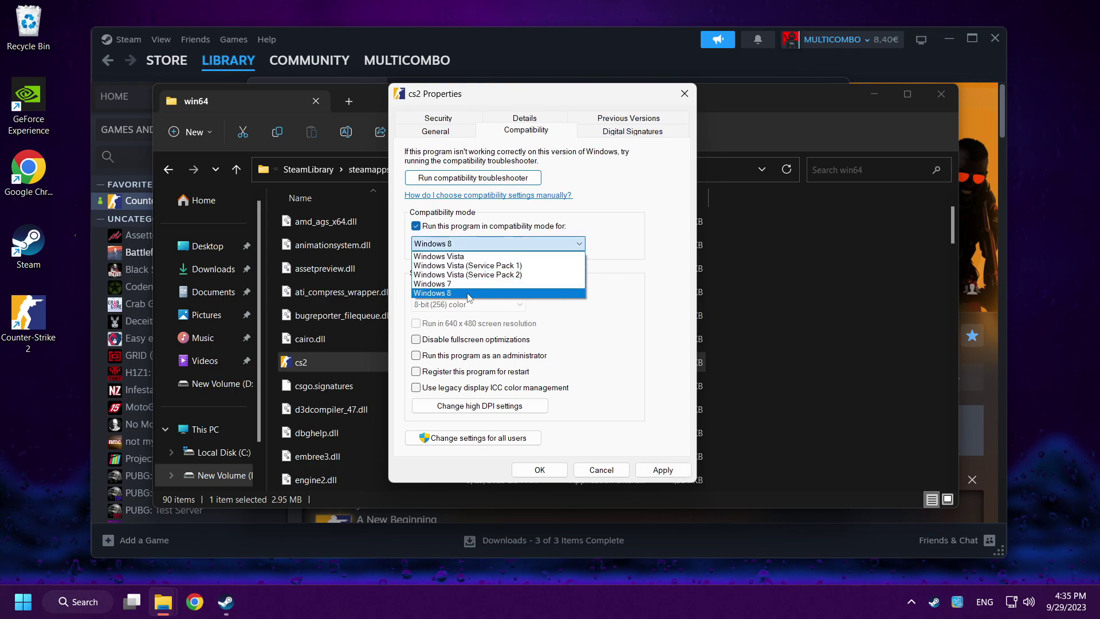
{"action": "left_click", "coordinate": [468, 293]}
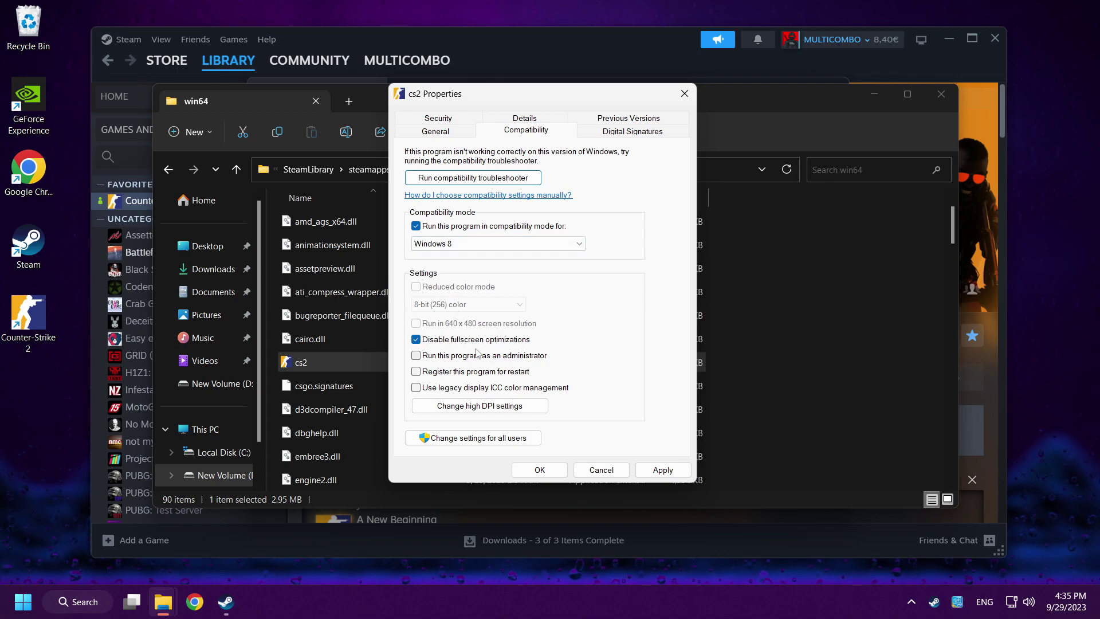
{"action": "left_click", "coordinate": [662, 470]}
{"action": "left_click", "coordinate": [540, 471]}
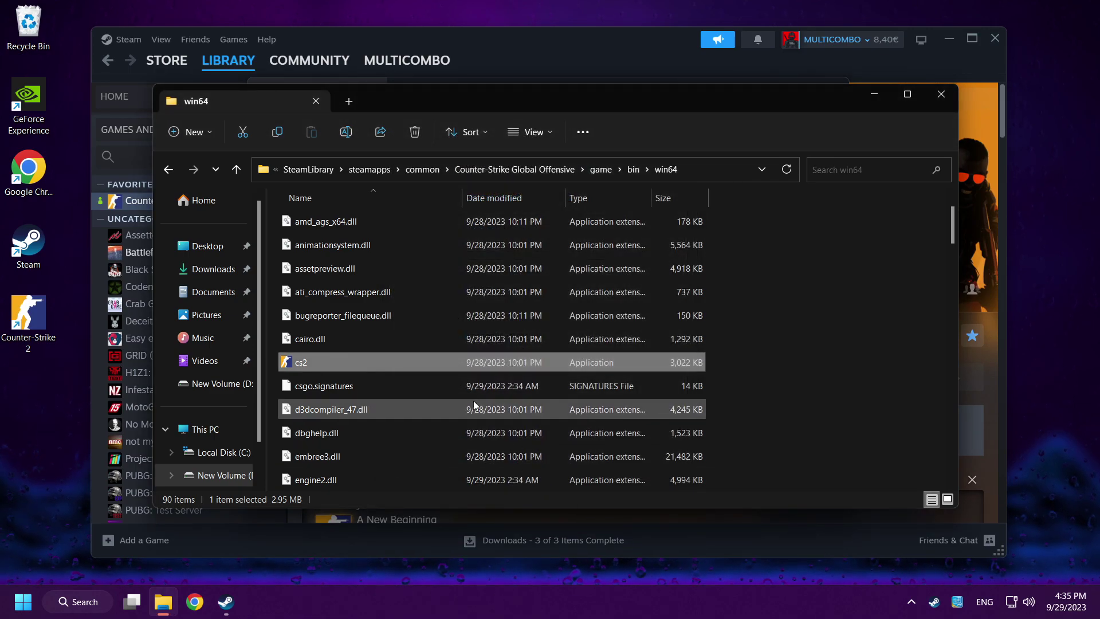
Close the win64 folder and Steam's installed files dialog, then launch Counter-Strike 2
{"action": "left_click", "coordinate": [939, 94]}
{"action": "left_click", "coordinate": [837, 90]}
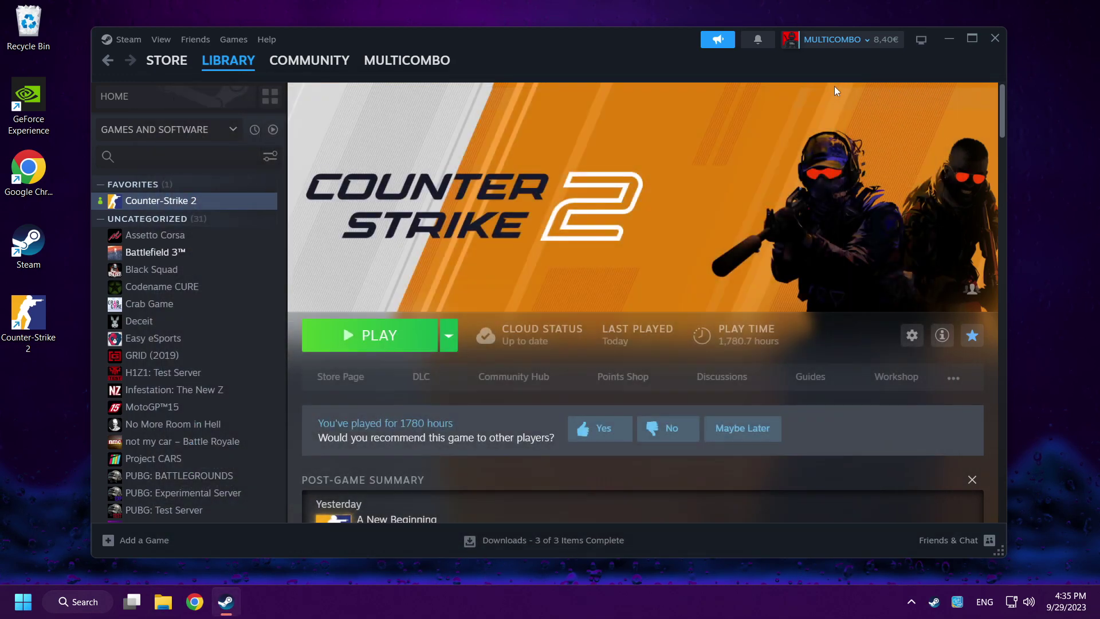
{"action": "left_click", "coordinate": [379, 344]}
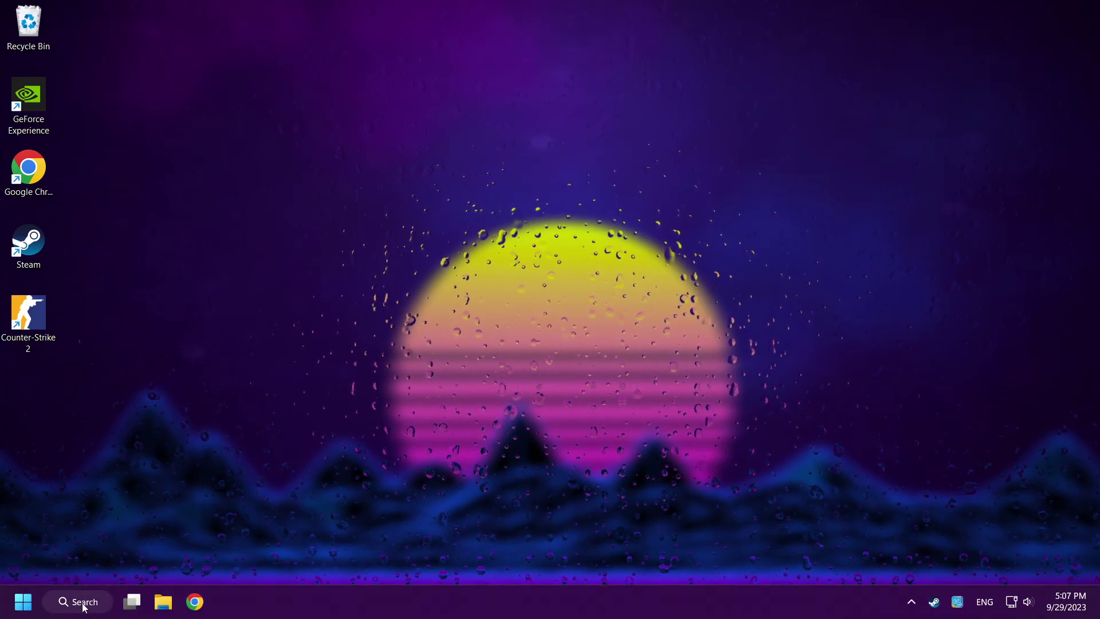
Search for %temp% and open the user's Temp folder
{"action": "left_click", "coordinate": [82, 604]}
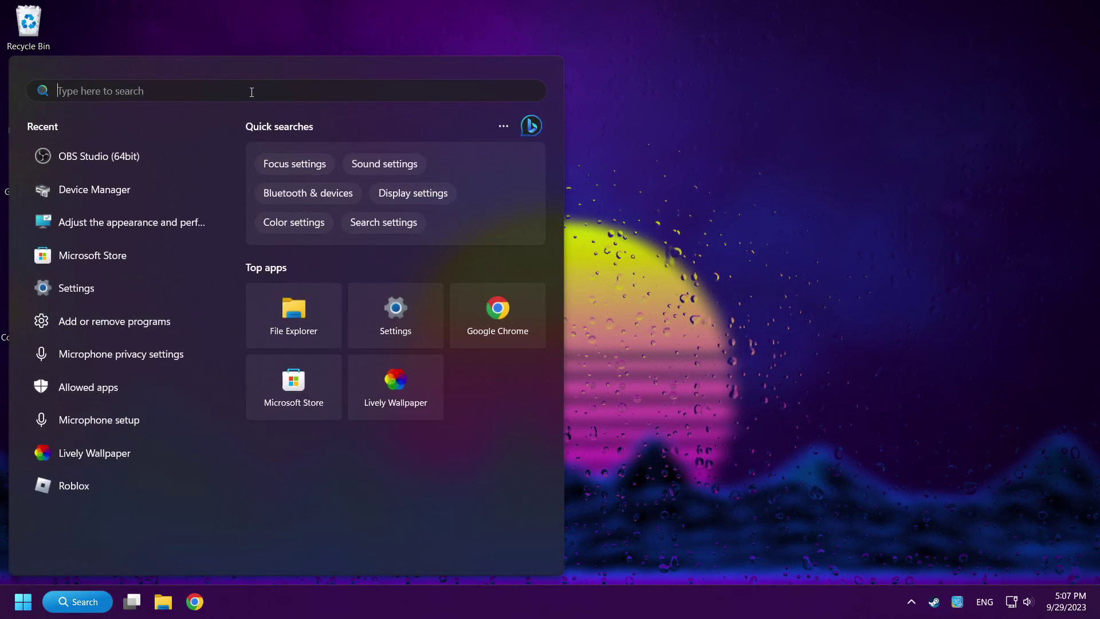
{"action": "type", "text": "%temp"}
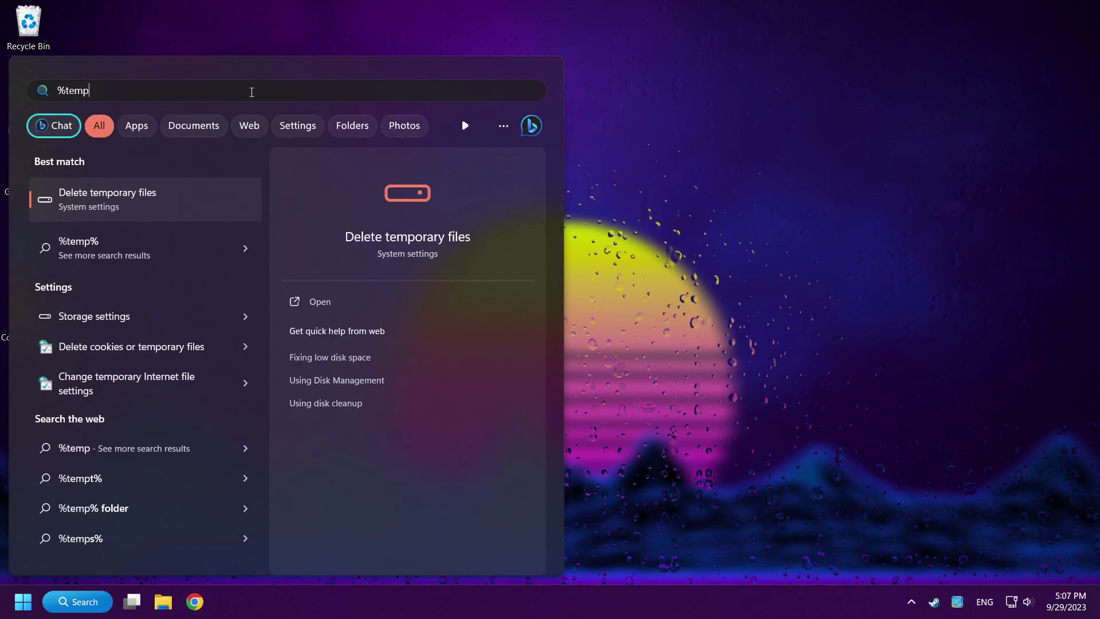
{"action": "type", "text": "%"}
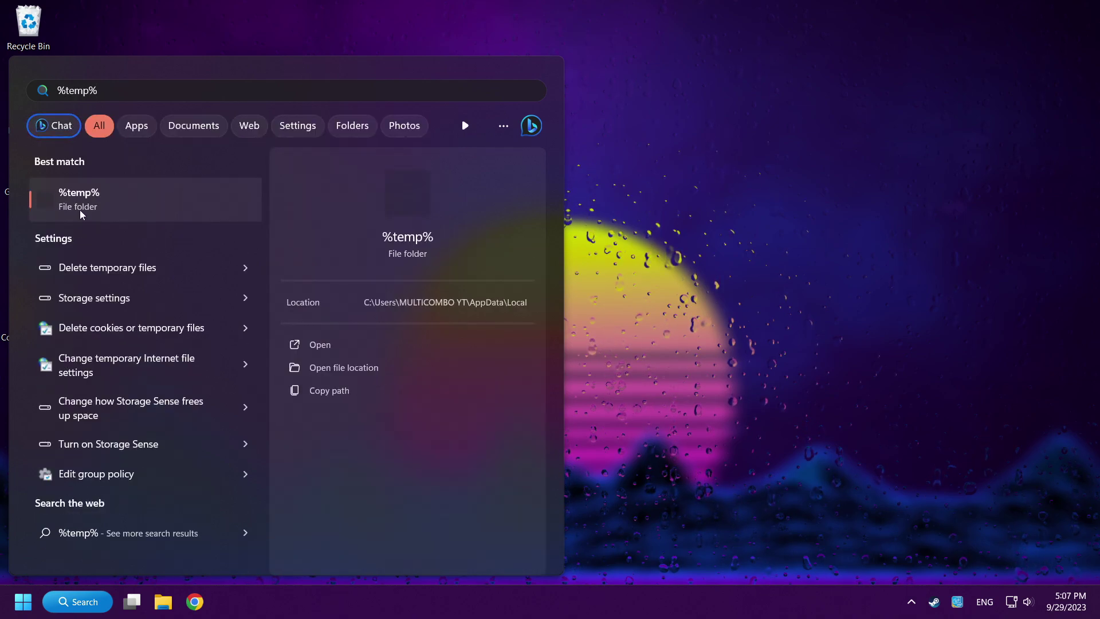
{"action": "left_click", "coordinate": [136, 210]}
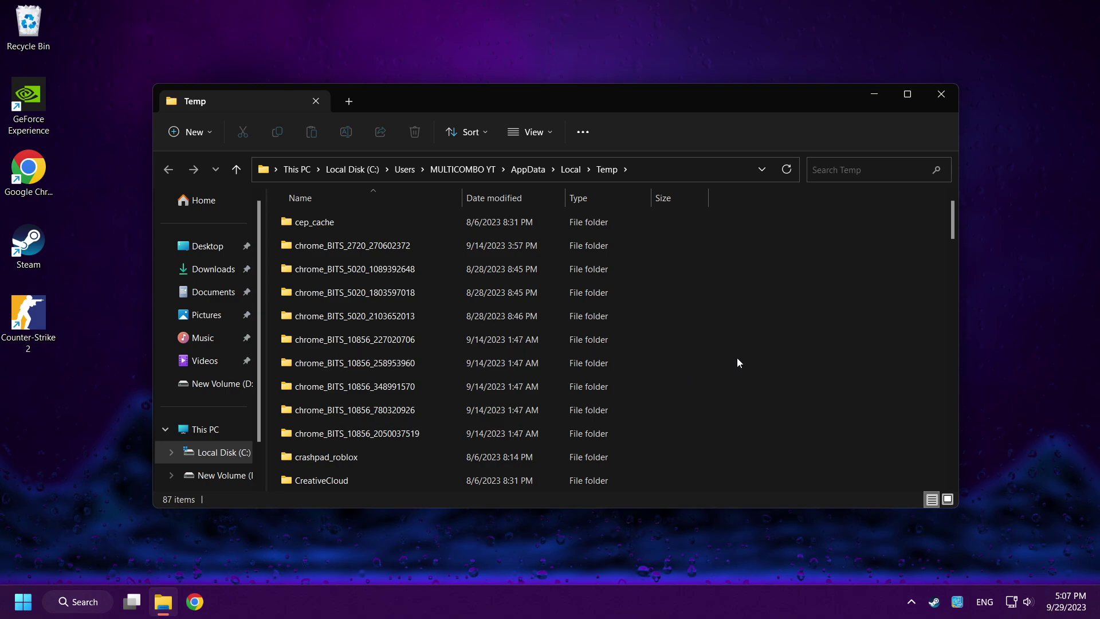
Delete all Temp folder items, skipping the two in-use TMP files, then close Explorer
{"action": "key", "text": "ctrl+a"}
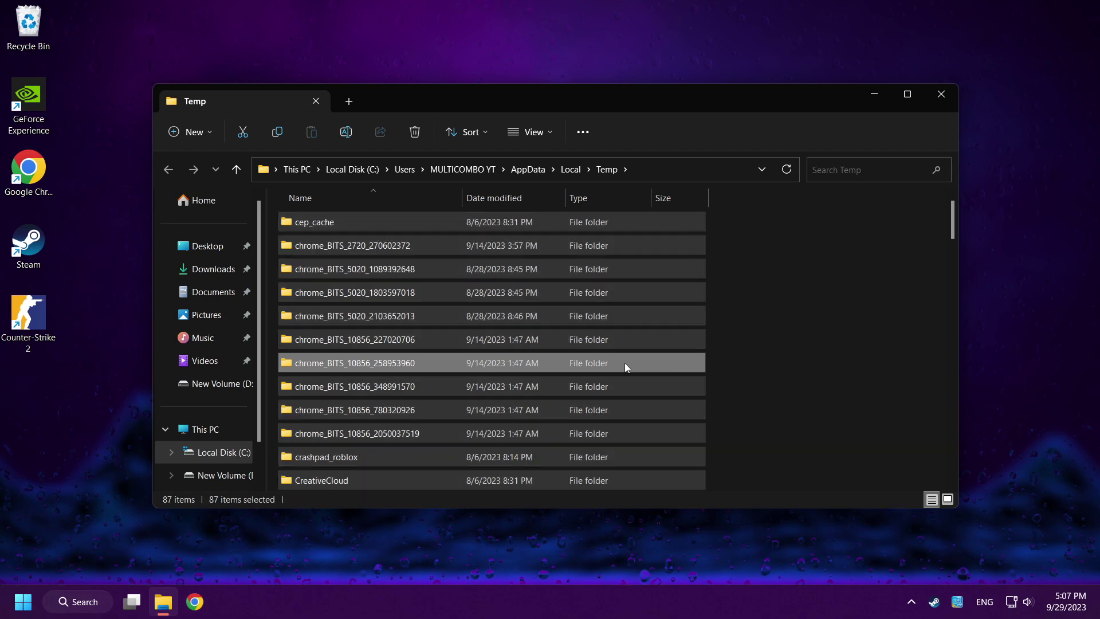
{"action": "right_click", "coordinate": [624, 363]}
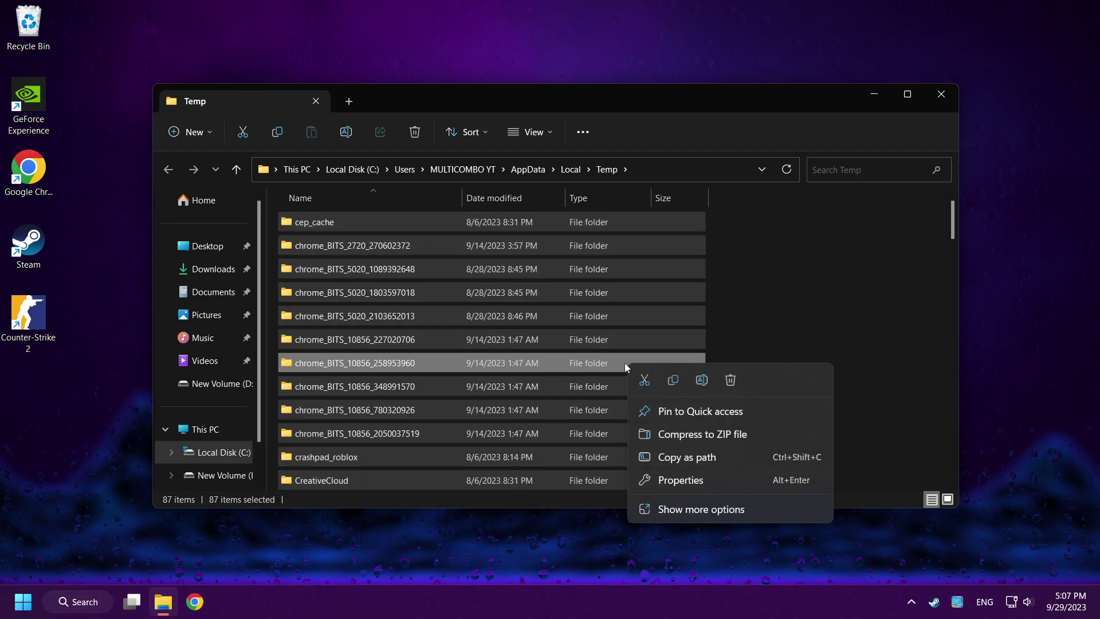
{"action": "left_click", "coordinate": [730, 381]}
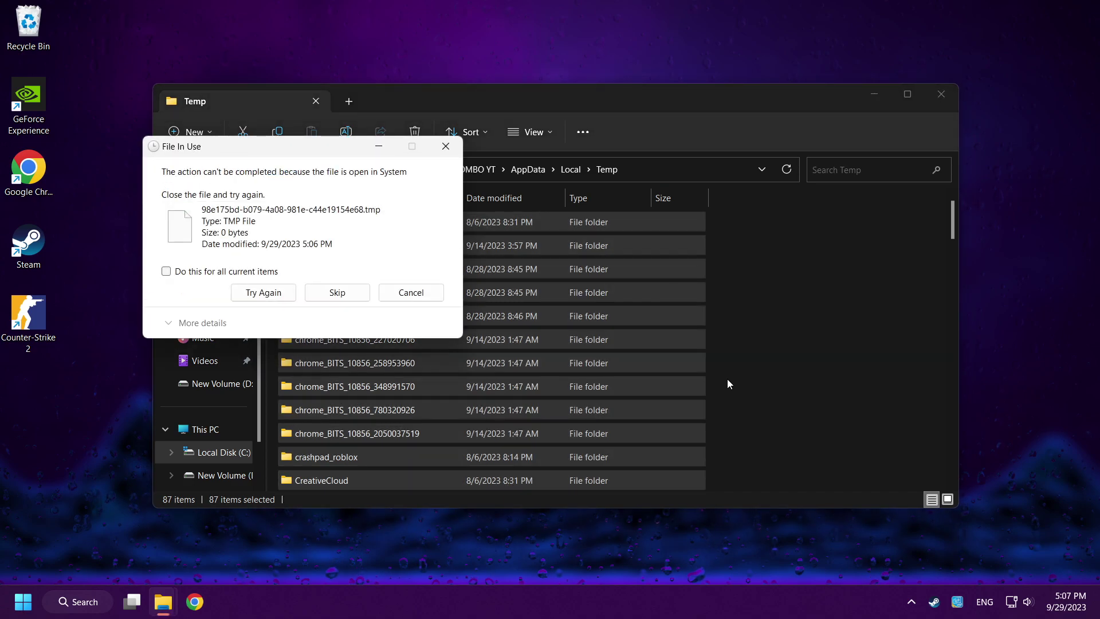
{"action": "left_click", "coordinate": [166, 271]}
{"action": "left_click", "coordinate": [337, 292]}
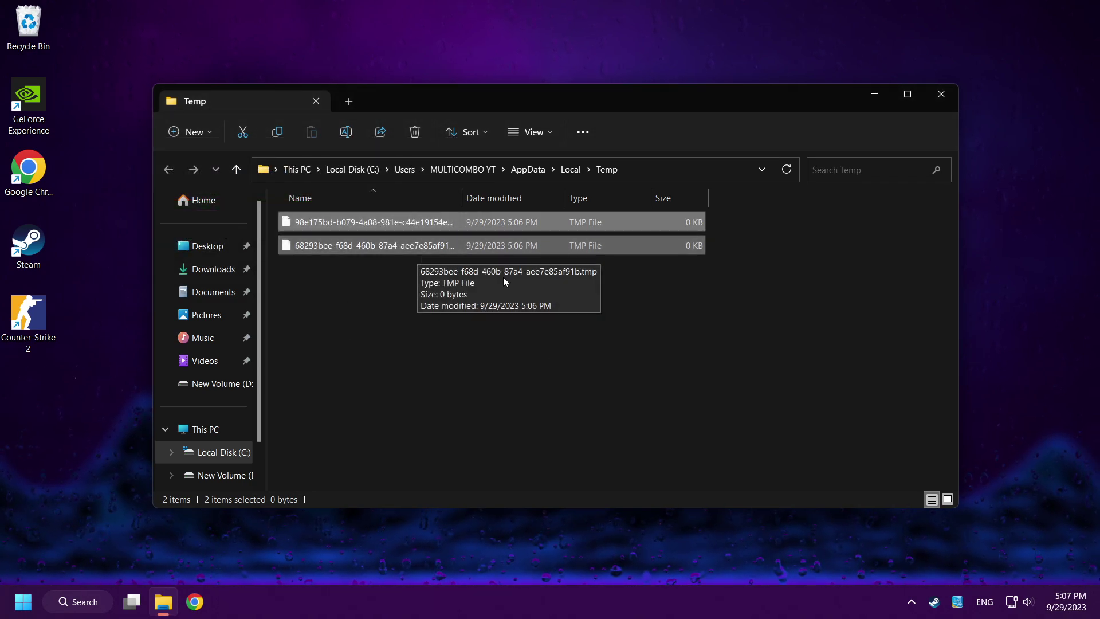
{"action": "left_click", "coordinate": [947, 97]}
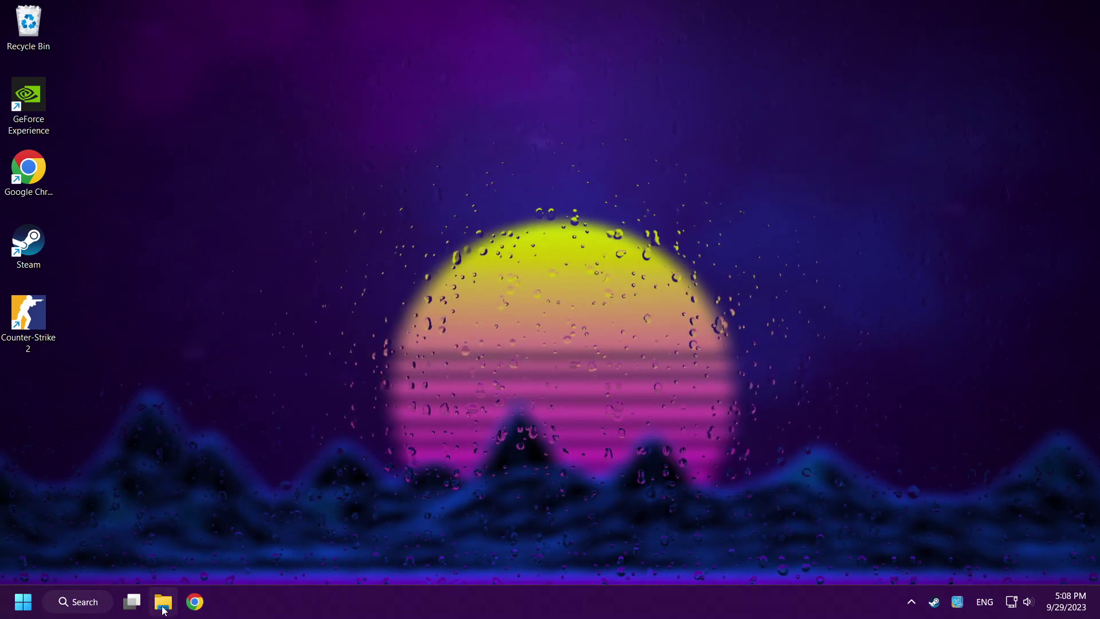
In a new File Explorer window, browse to C:\Program Files (x86)\Steam\userdata\ account folder
{"action": "left_click", "coordinate": [163, 602]}
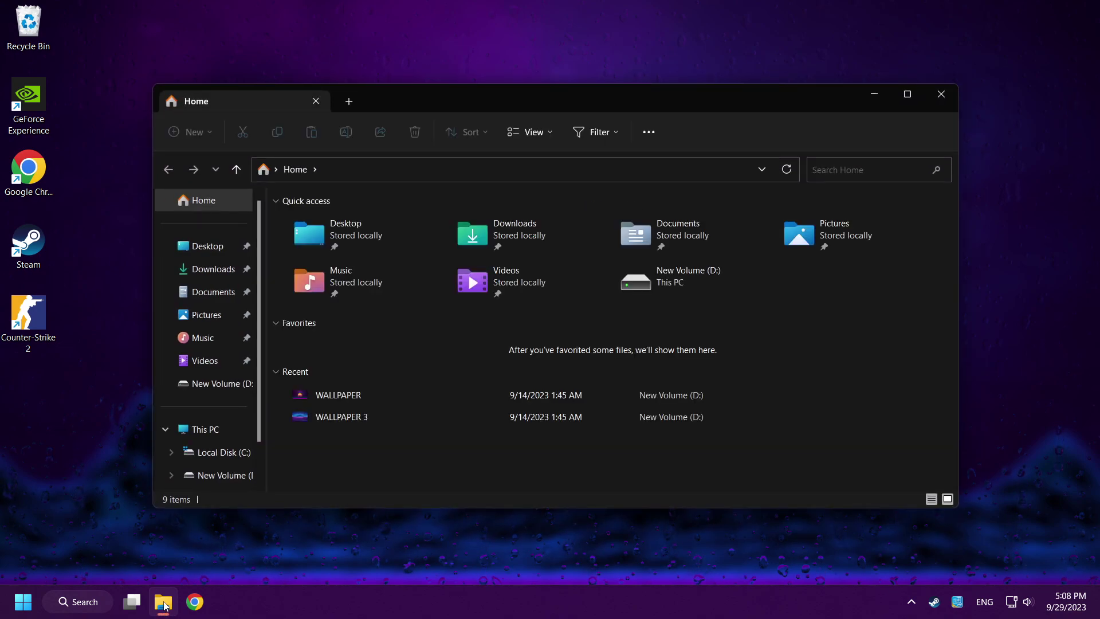
{"action": "scroll", "coordinate": [213, 452], "scroll_direction": "down", "scroll_amount": 3}
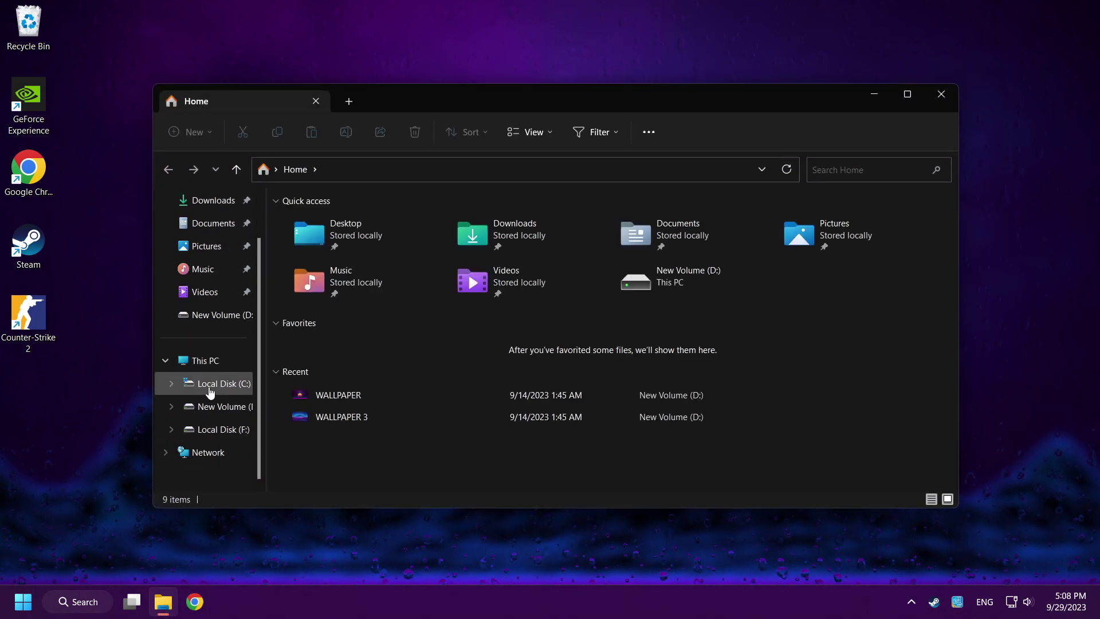
{"action": "left_click", "coordinate": [217, 386]}
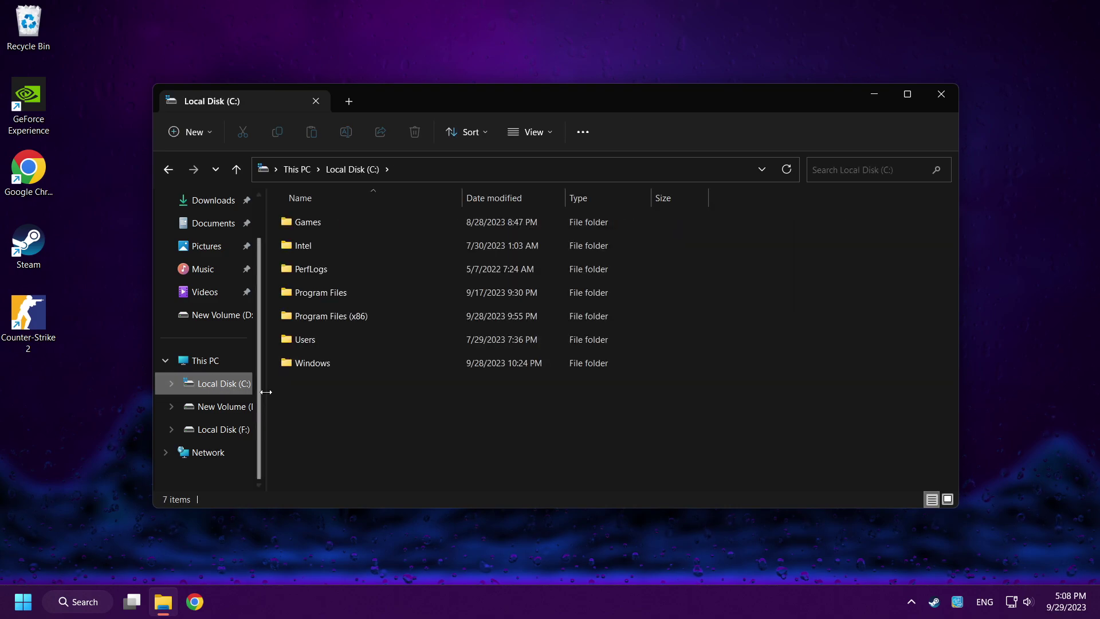
{"action": "double_click", "coordinate": [416, 317]}
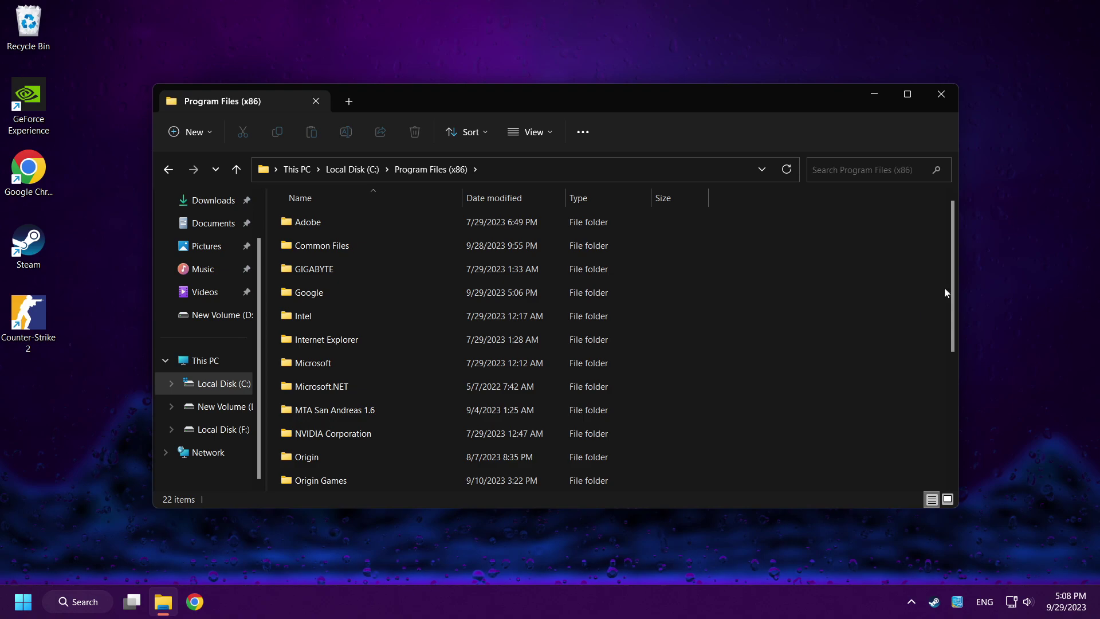
{"action": "left_click_drag", "start_coordinate": [951, 275], "coordinate": [945, 368]}
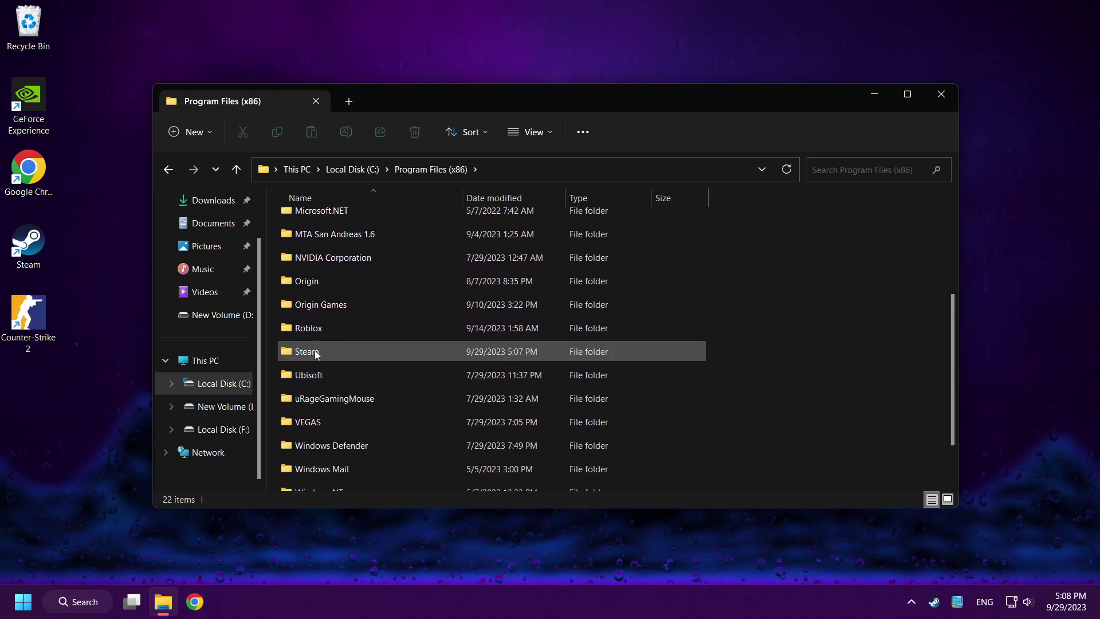
{"action": "double_click", "coordinate": [419, 354]}
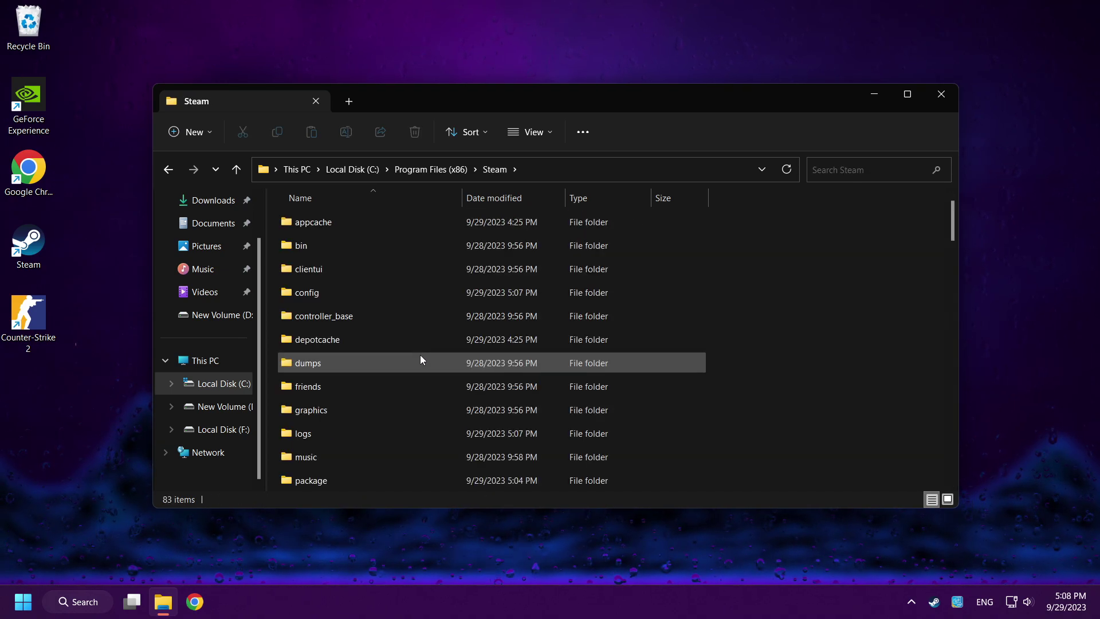
{"action": "left_click_drag", "start_coordinate": [952, 223], "coordinate": [948, 270]}
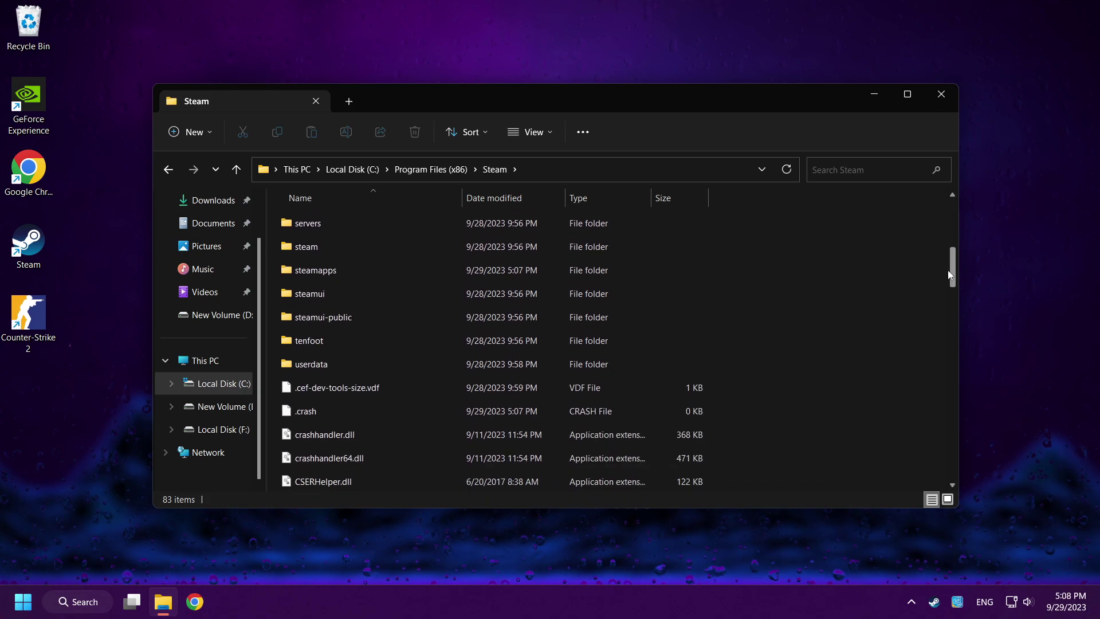
{"action": "double_click", "coordinate": [329, 359]}
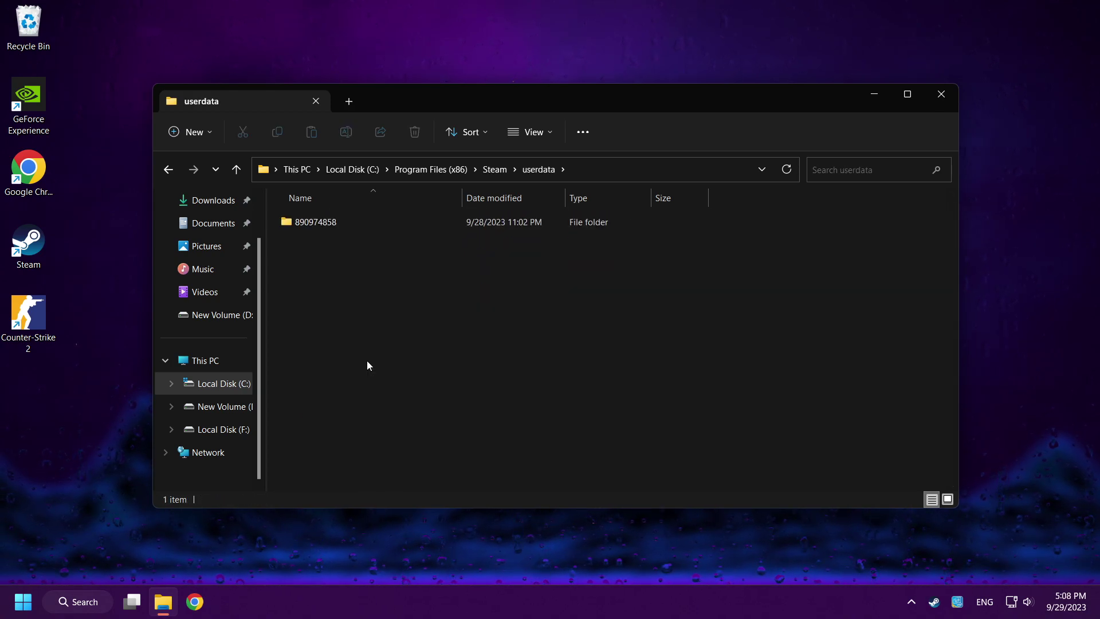
{"action": "mouse_move", "coordinate": [316, 222]}
{"action": "double_click", "coordinate": [376, 221]}
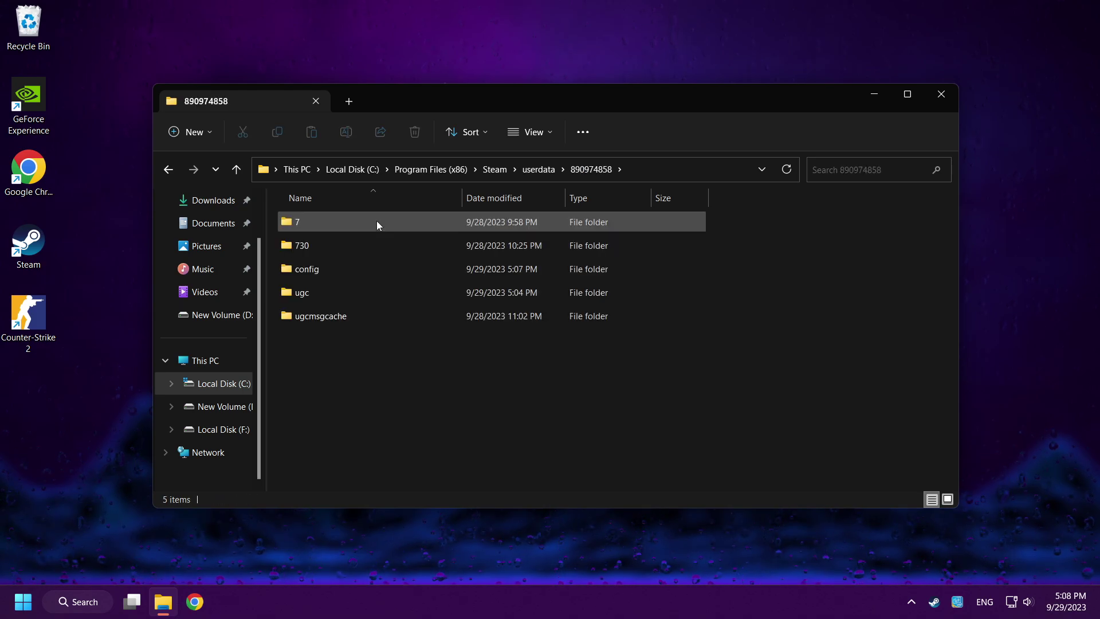
Delete the 730 folder, leaving 7, config, ugc and ugcmsgcache
{"action": "left_click", "coordinate": [372, 250]}
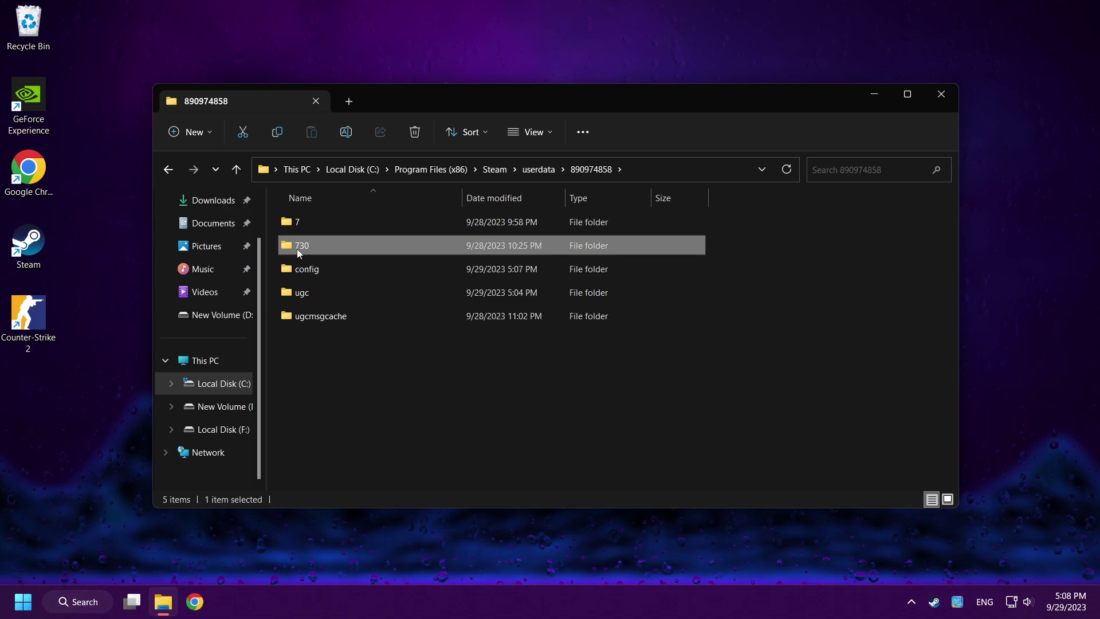
{"action": "right_click", "coordinate": [378, 249]}
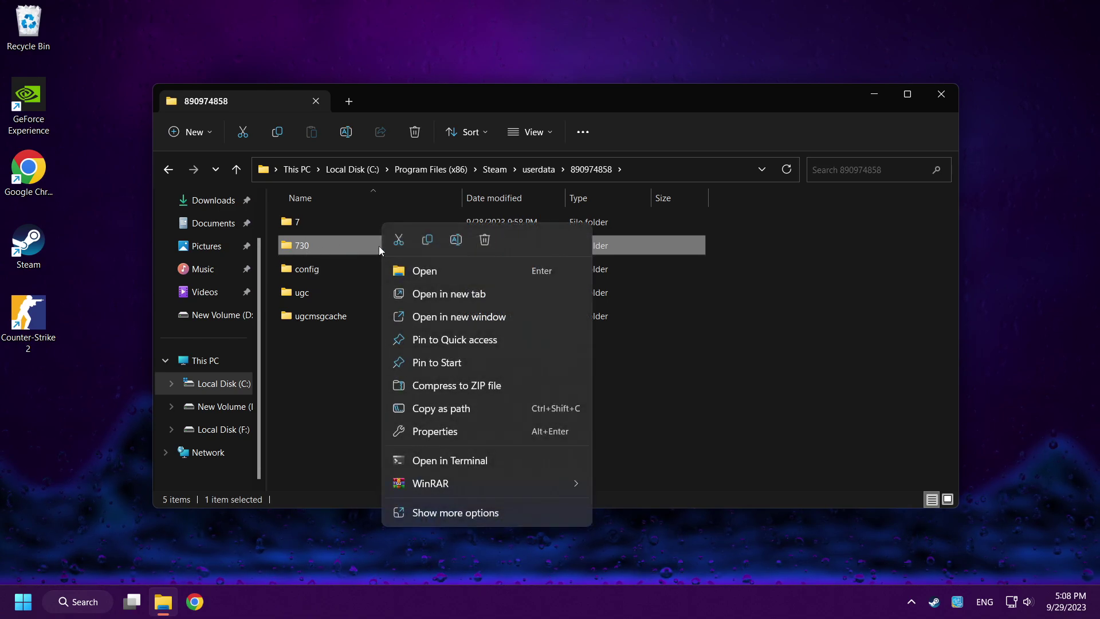
{"action": "left_click", "coordinate": [484, 240]}
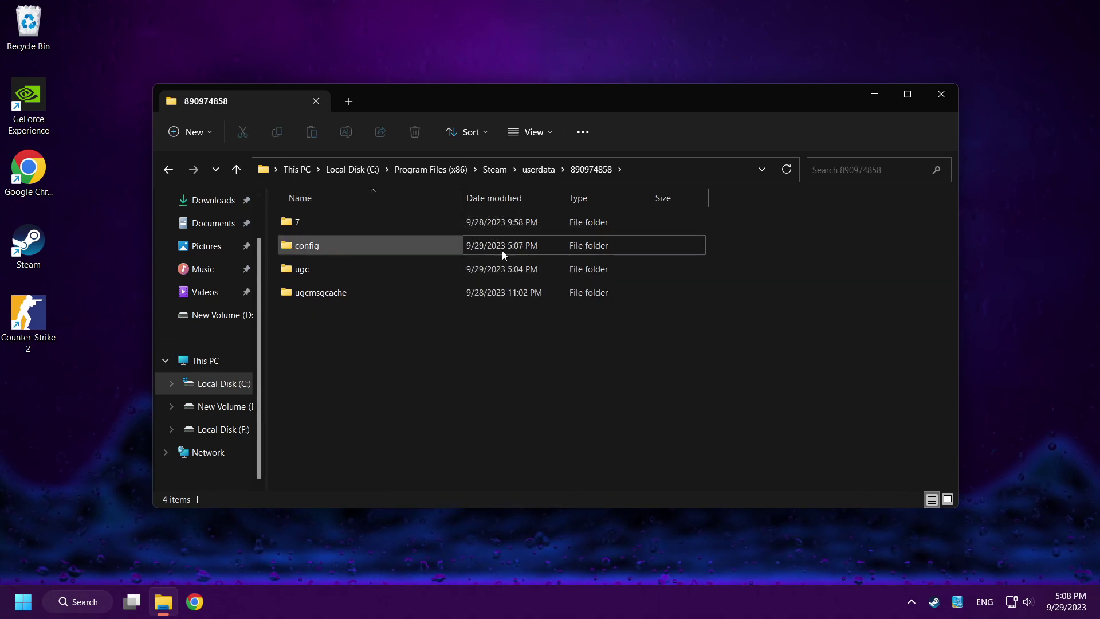
Close the userdata folder window and bring up Windows search for 'edit power plan'
{"action": "left_click", "coordinate": [941, 95]}
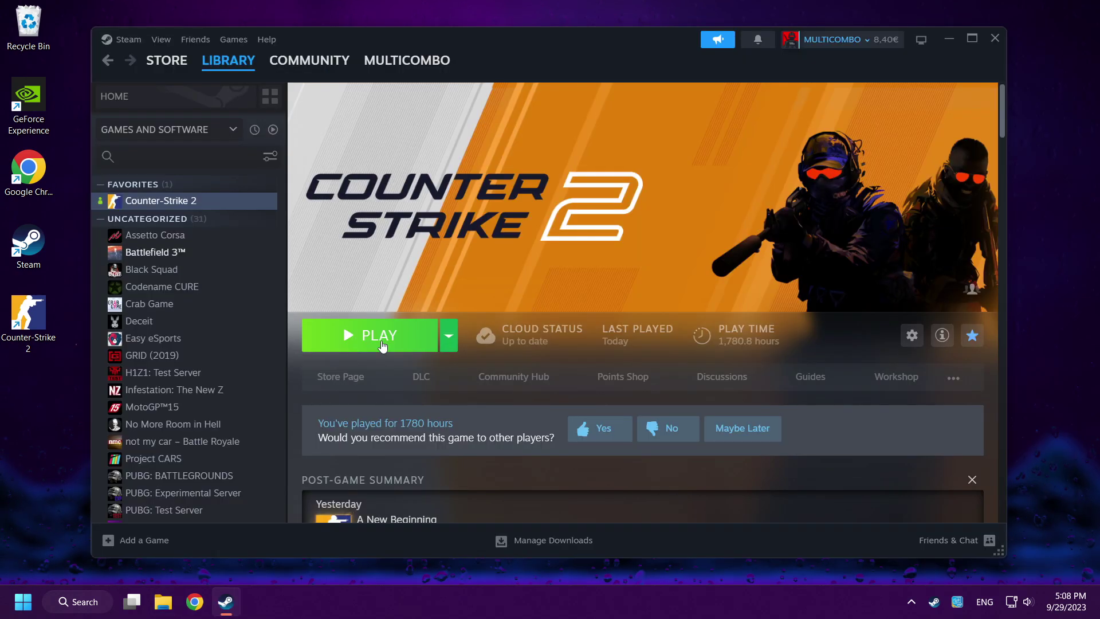
{"action": "left_click", "coordinate": [370, 335]}
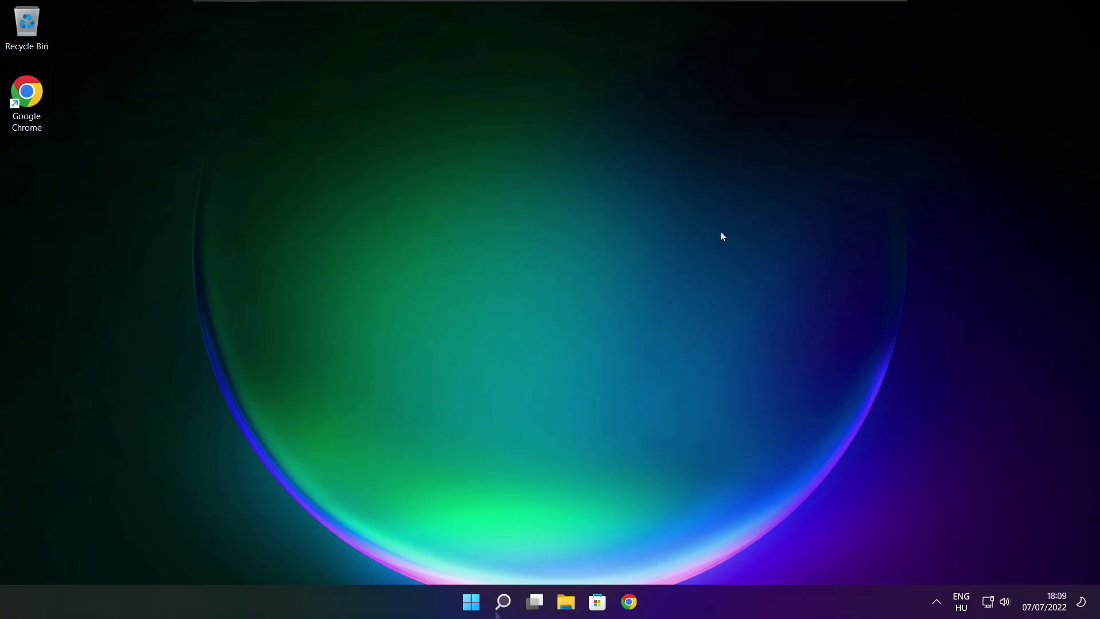
{"action": "left_click", "coordinate": [504, 601]}
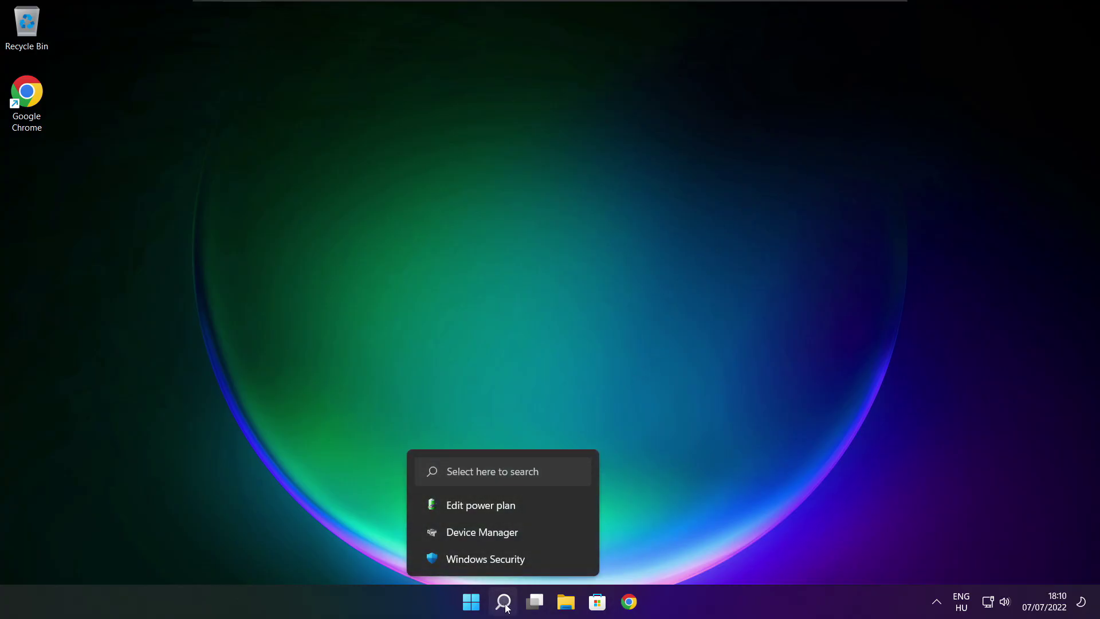
{"action": "left_click", "coordinate": [504, 604]}
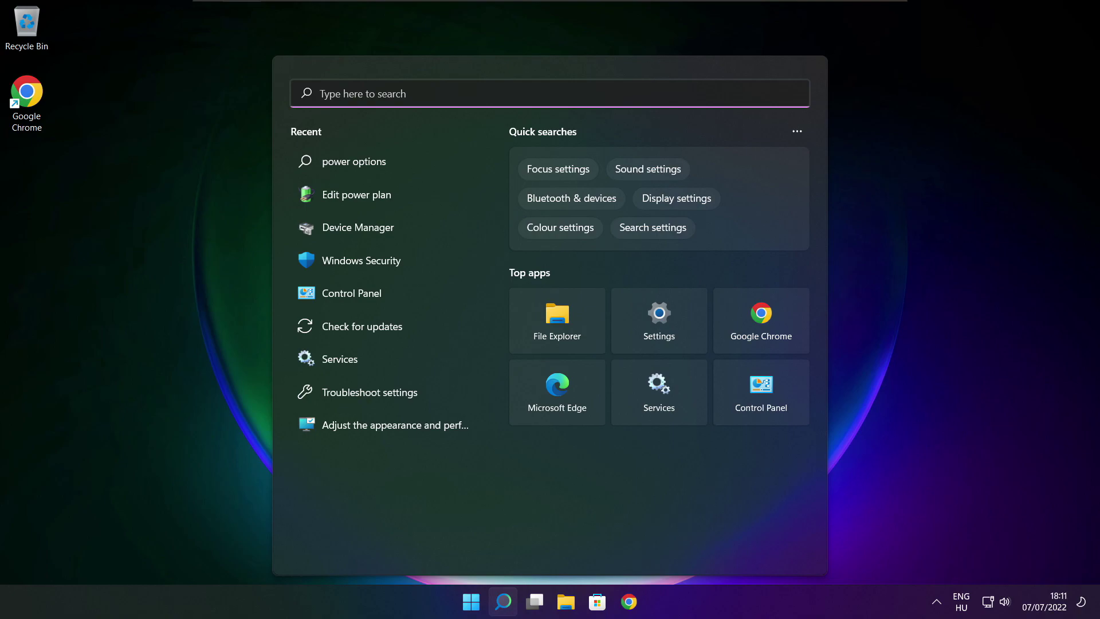
{"action": "type", "text": "edit"}
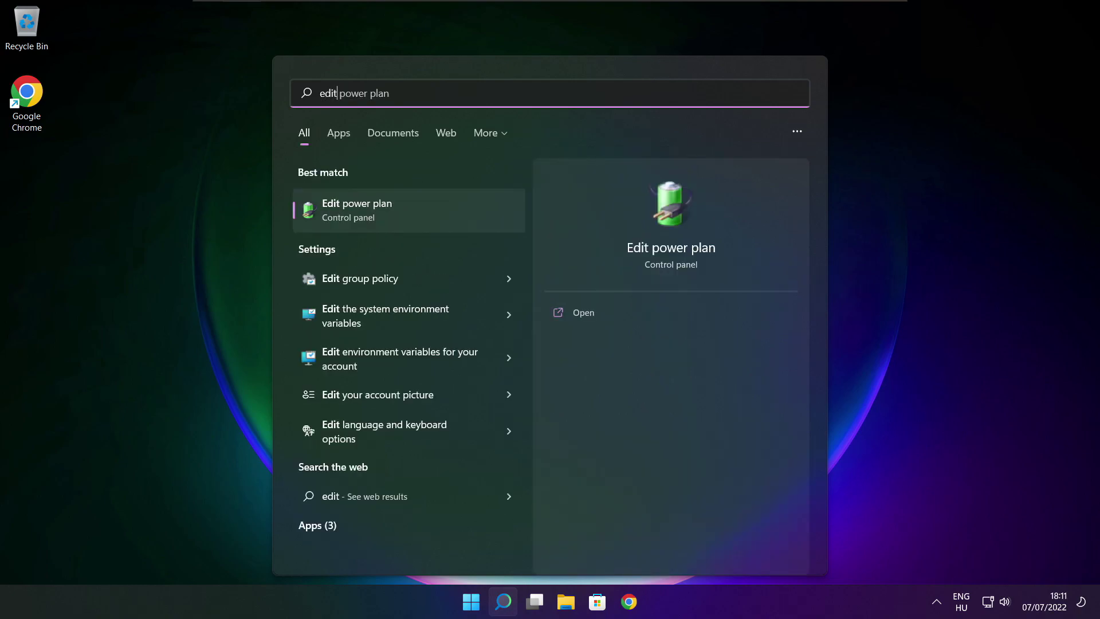
{"action": "type", "text": " power plan"}
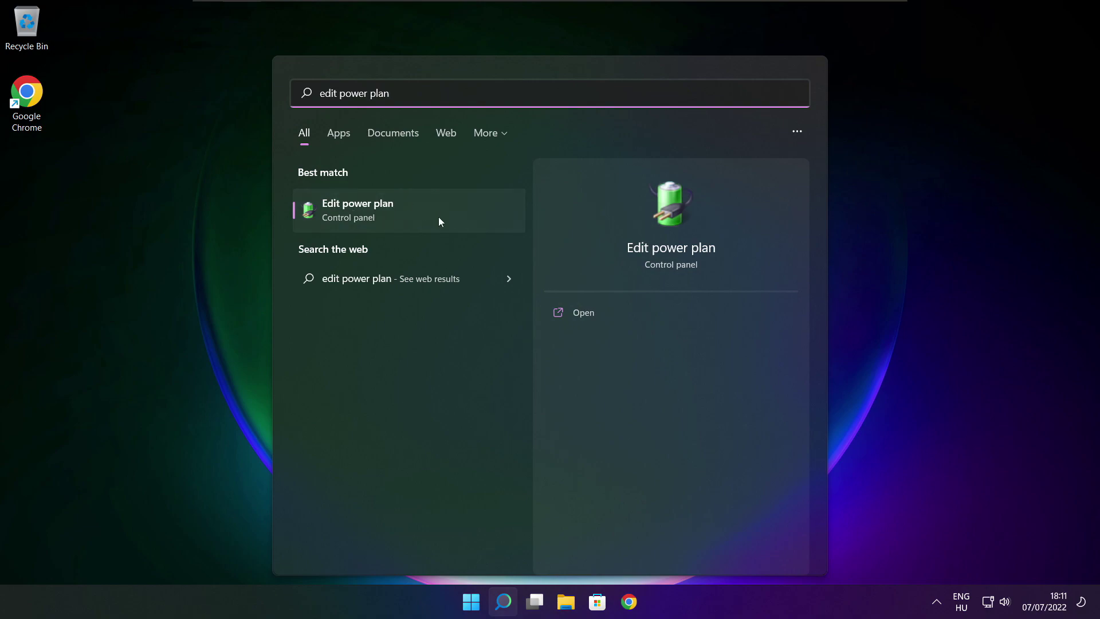
From Edit power plan, switch Power Options to the High performance plan and close it
{"action": "left_click", "coordinate": [434, 213]}
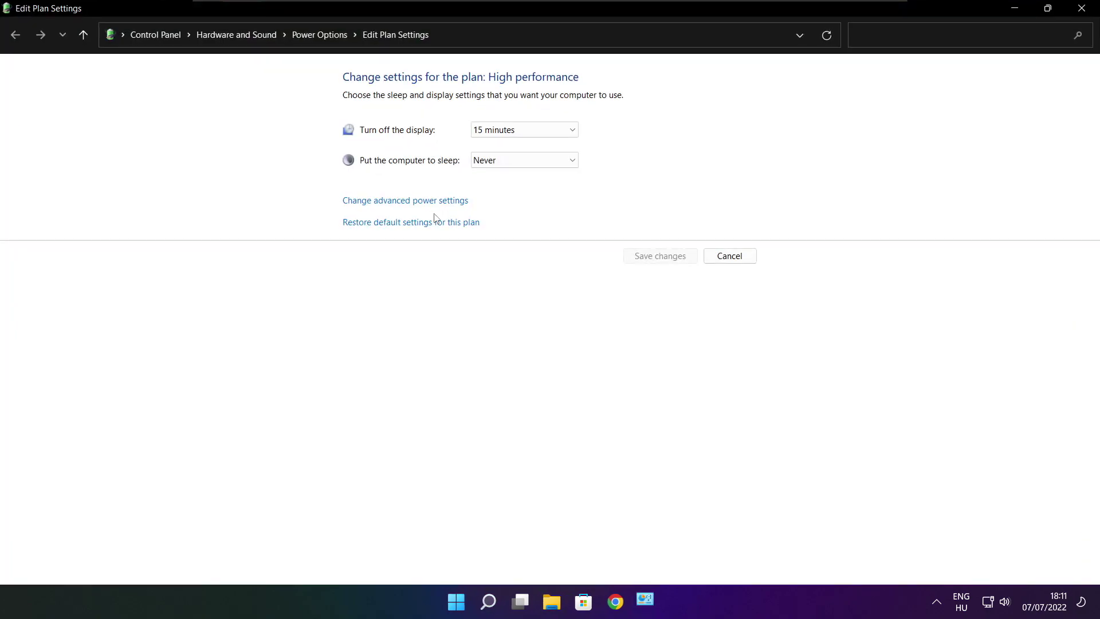
{"action": "left_click", "coordinate": [326, 41]}
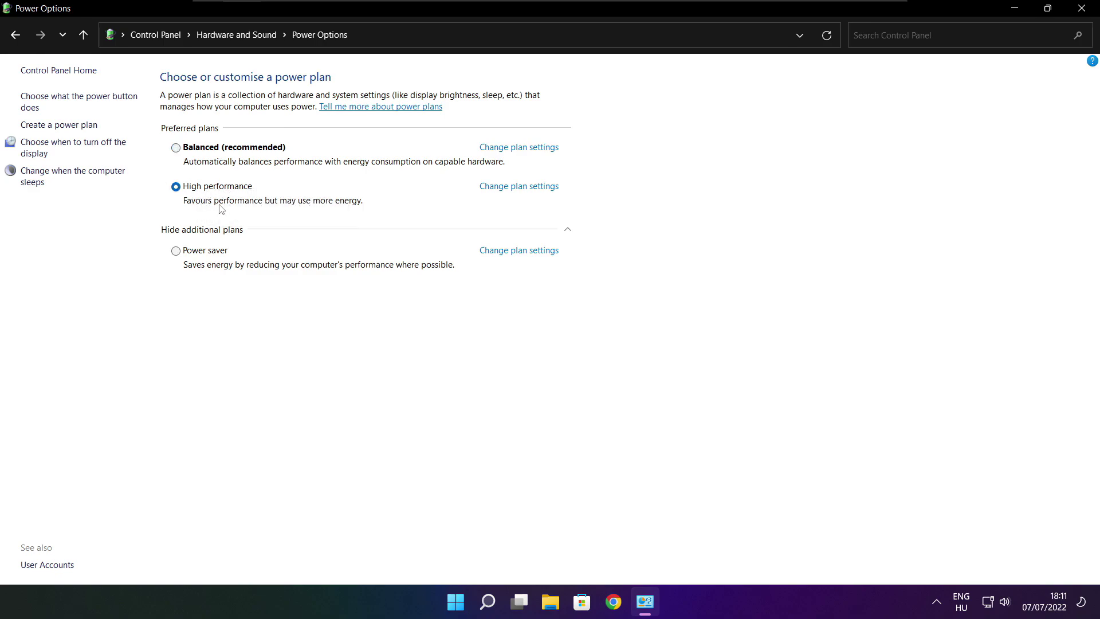
{"action": "left_click", "coordinate": [177, 185]}
{"action": "left_click", "coordinate": [1085, 8]}
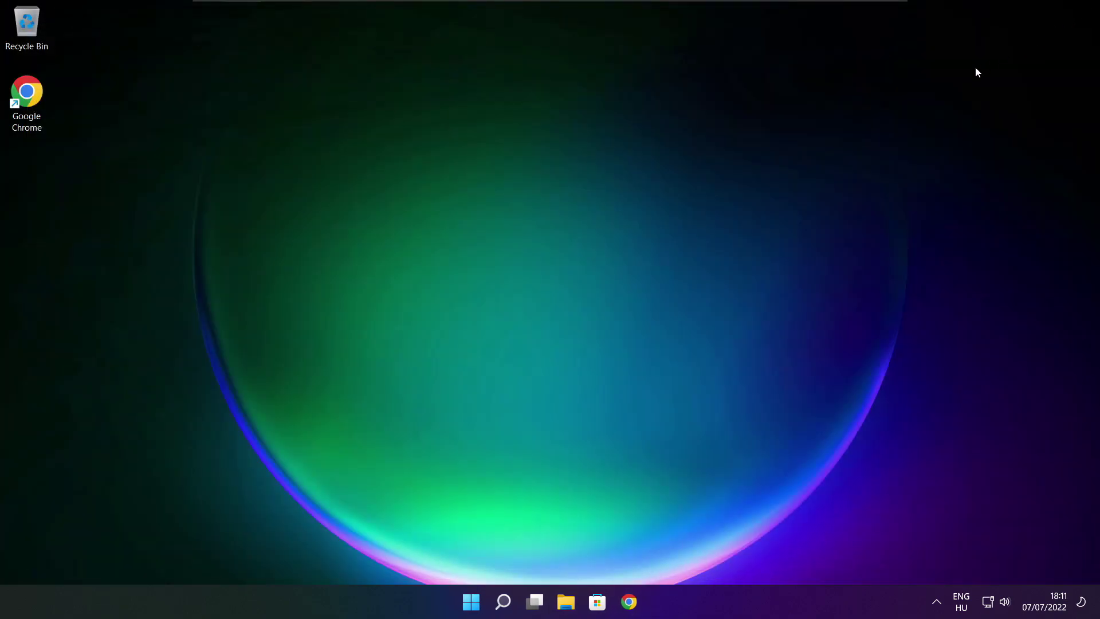
Search Windows for 'game mode' to find Game Mode settings
{"action": "mouse_move", "coordinate": [486, 601]}
{"action": "left_click", "coordinate": [504, 602]}
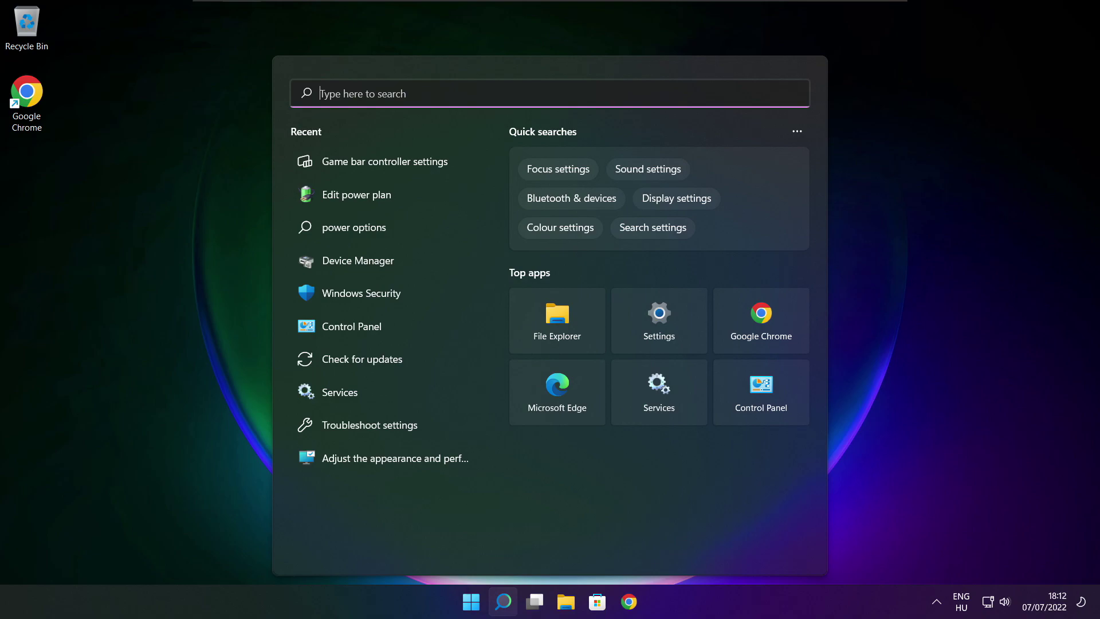
{"action": "type", "text": "game mo"}
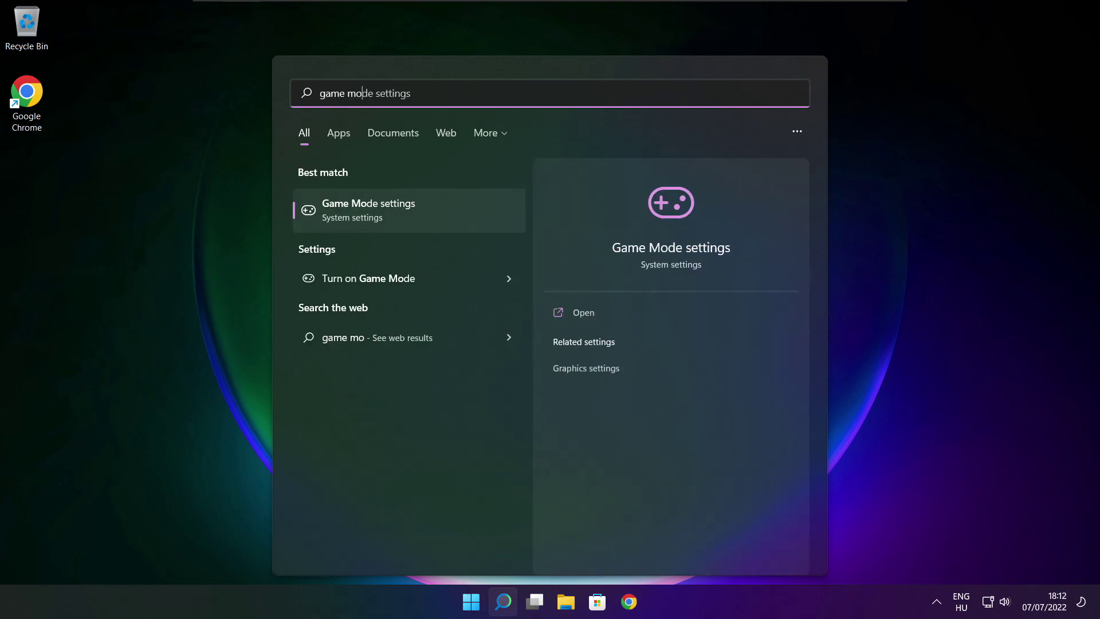
{"action": "type", "text": "de"}
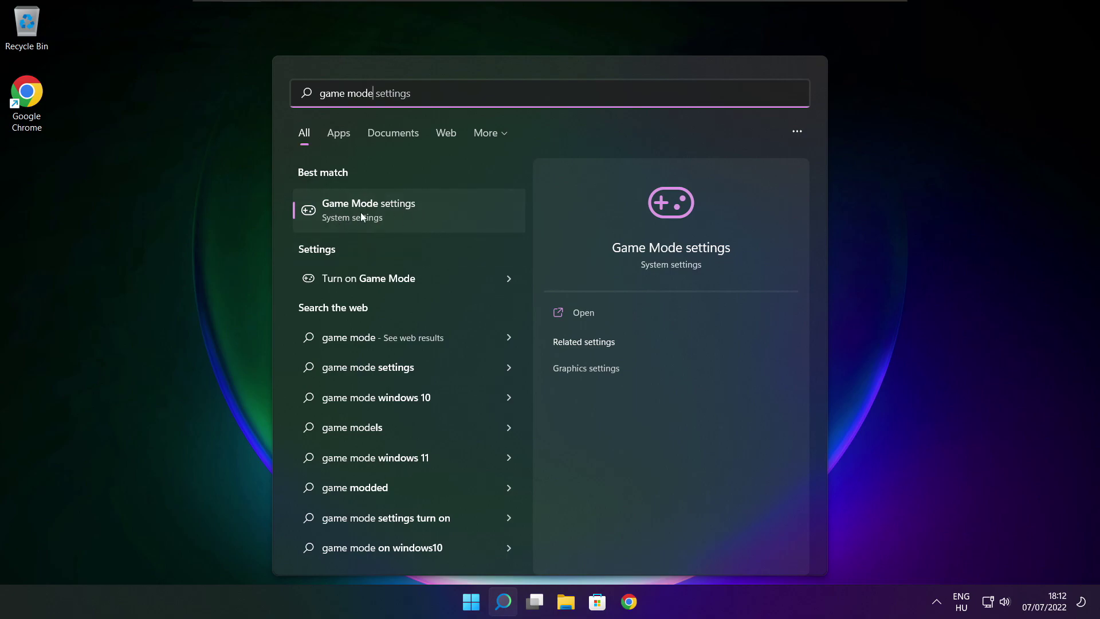
Switch Game Mode on, visit the Xbox Game Bar settings under Gaming, then close Settings
{"action": "left_click", "coordinate": [436, 209]}
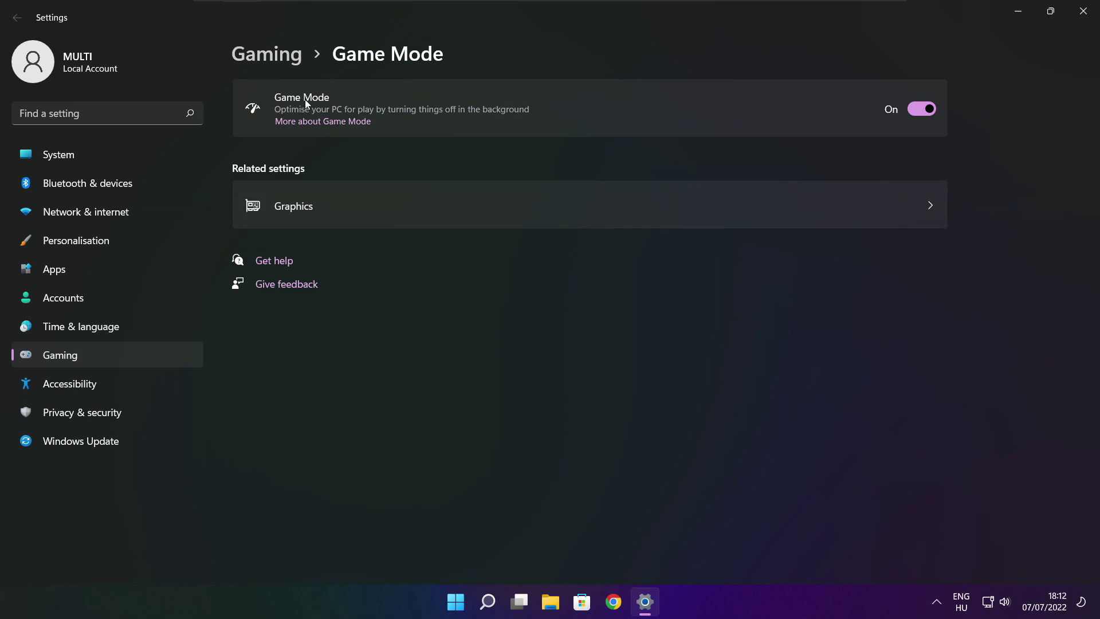
{"action": "left_click", "coordinate": [929, 108]}
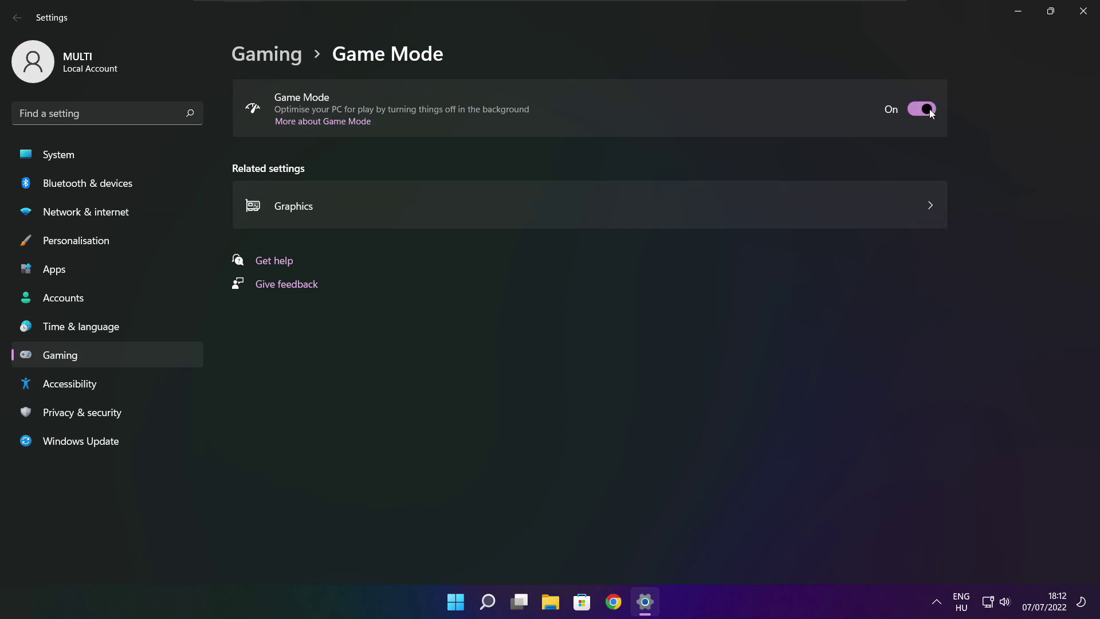
{"action": "left_click", "coordinate": [266, 55]}
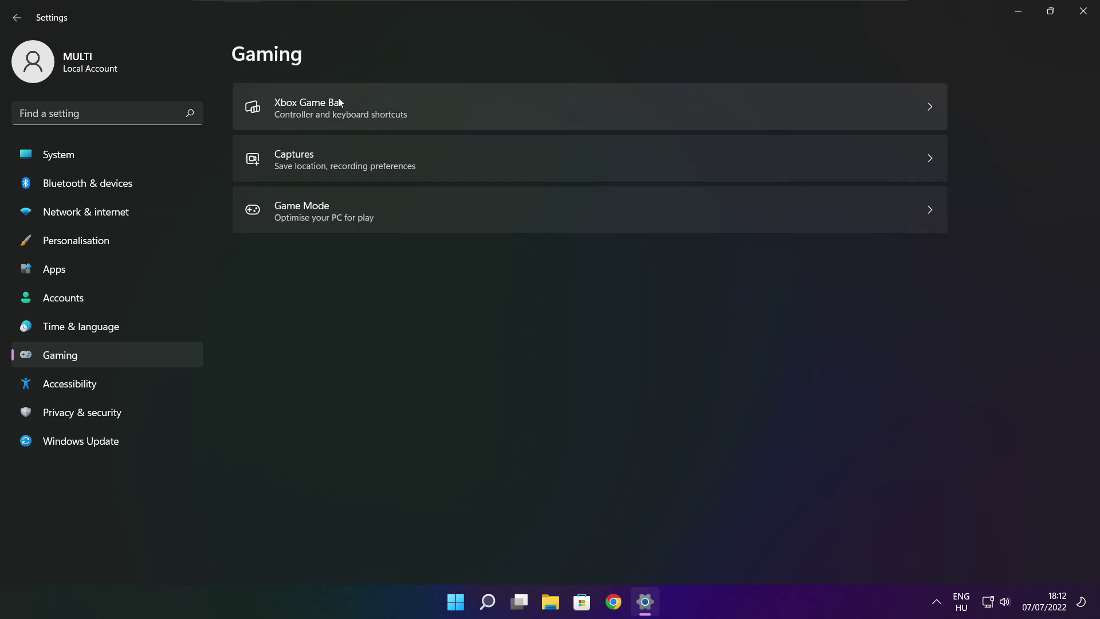
{"action": "left_click", "coordinate": [448, 116]}
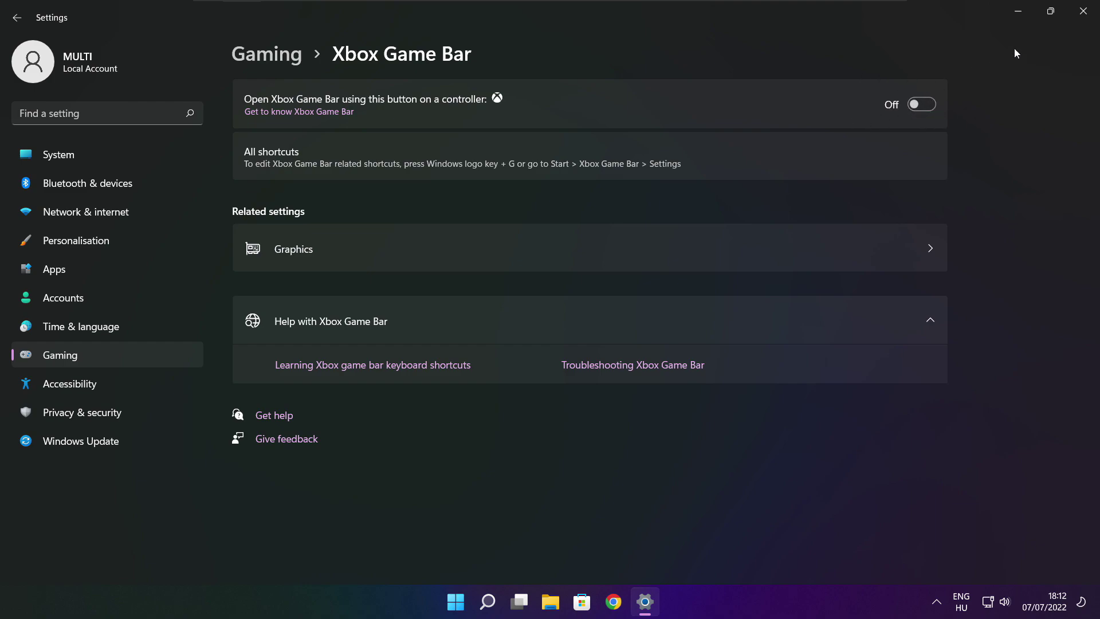
{"action": "left_click", "coordinate": [1083, 13]}
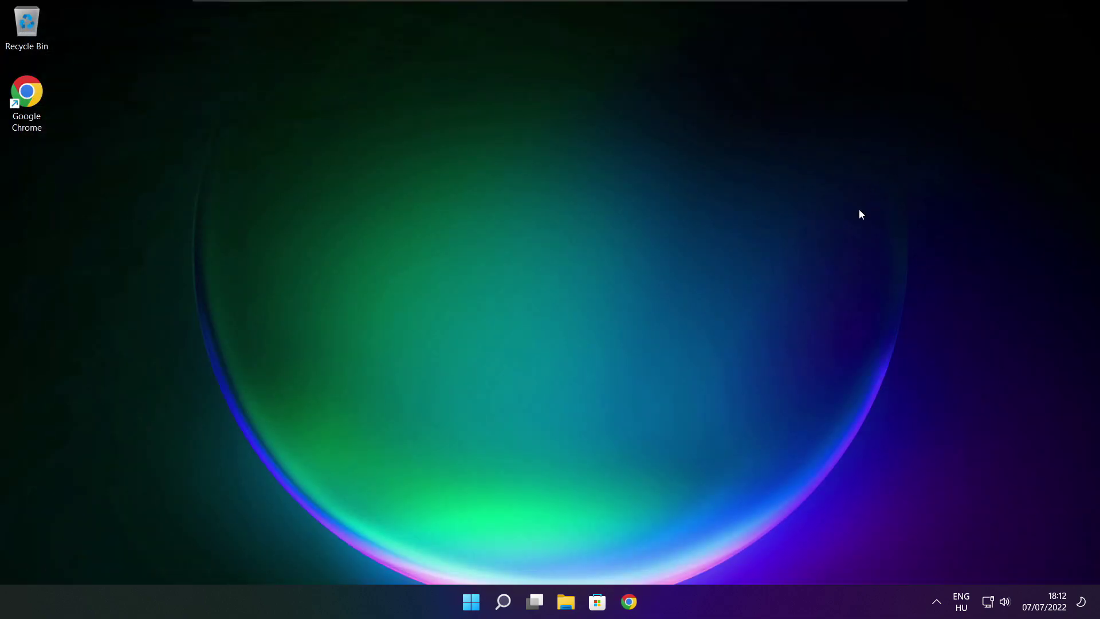
Launch Task Manager from the Start button's Win+X quick link menu
{"action": "right_click", "coordinate": [471, 601]}
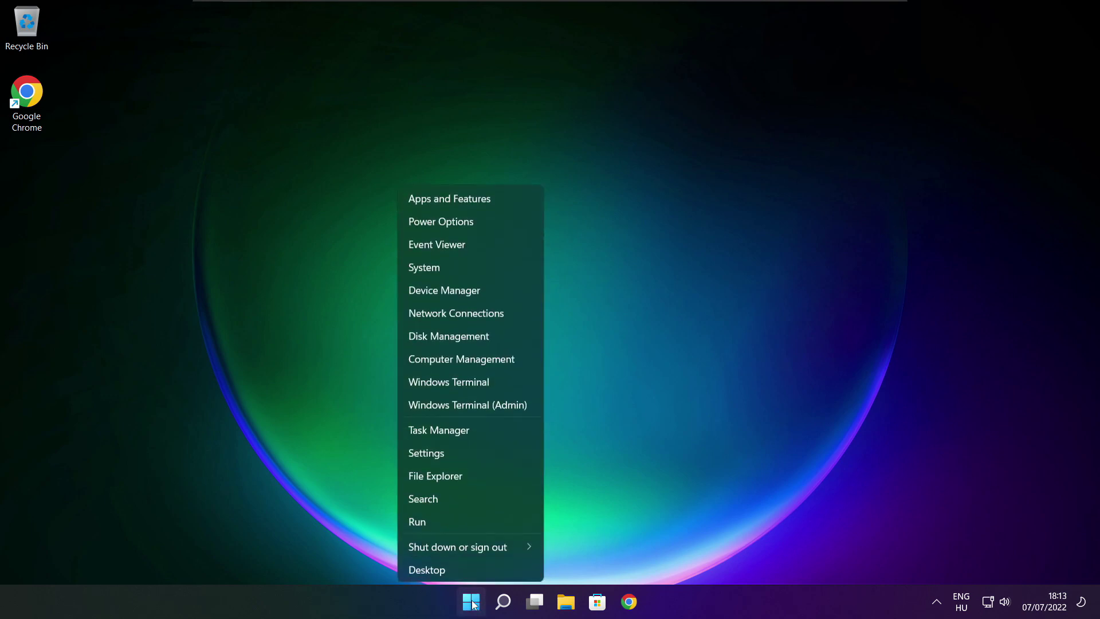
{"action": "left_click", "coordinate": [472, 429]}
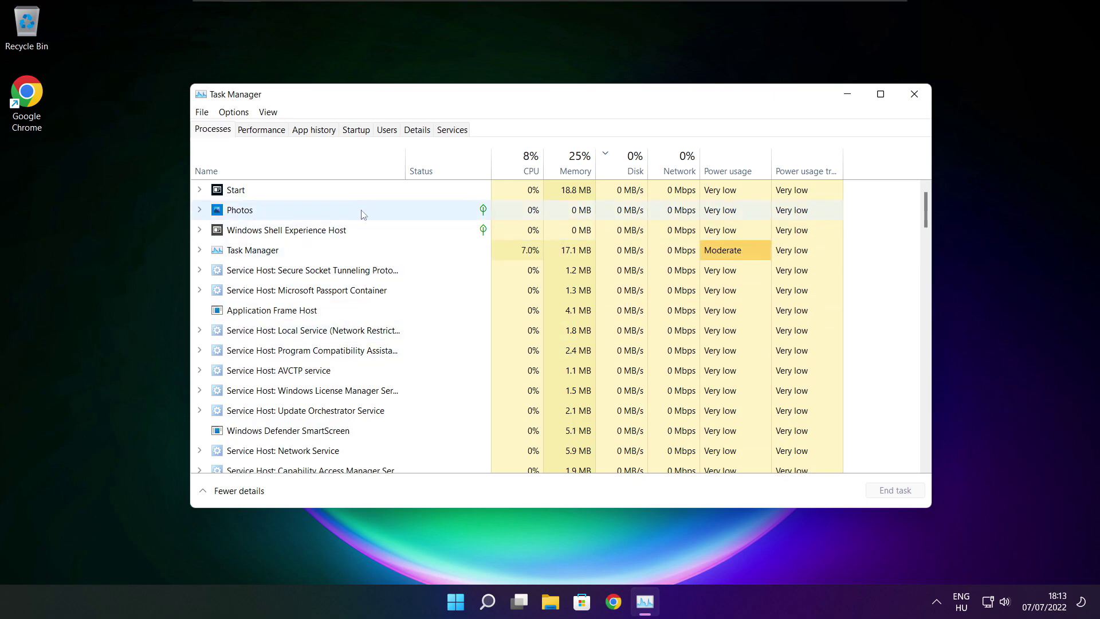
Disable Cortana, Microsoft Edge and Microsoft Teams as startup apps
{"action": "left_click", "coordinate": [356, 130]}
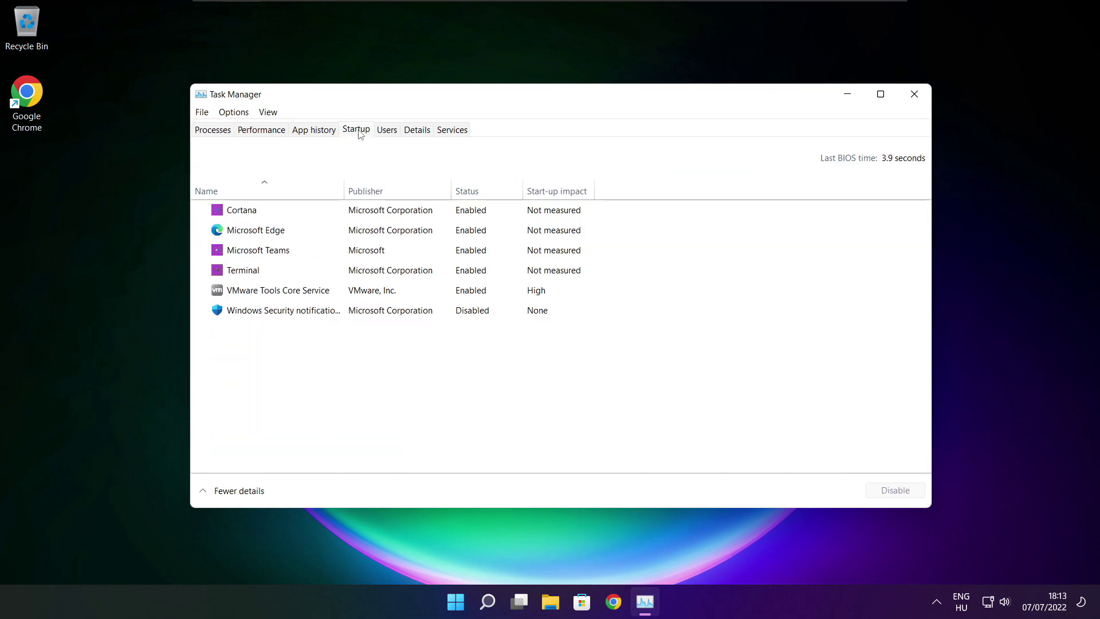
{"action": "left_click", "coordinate": [421, 216]}
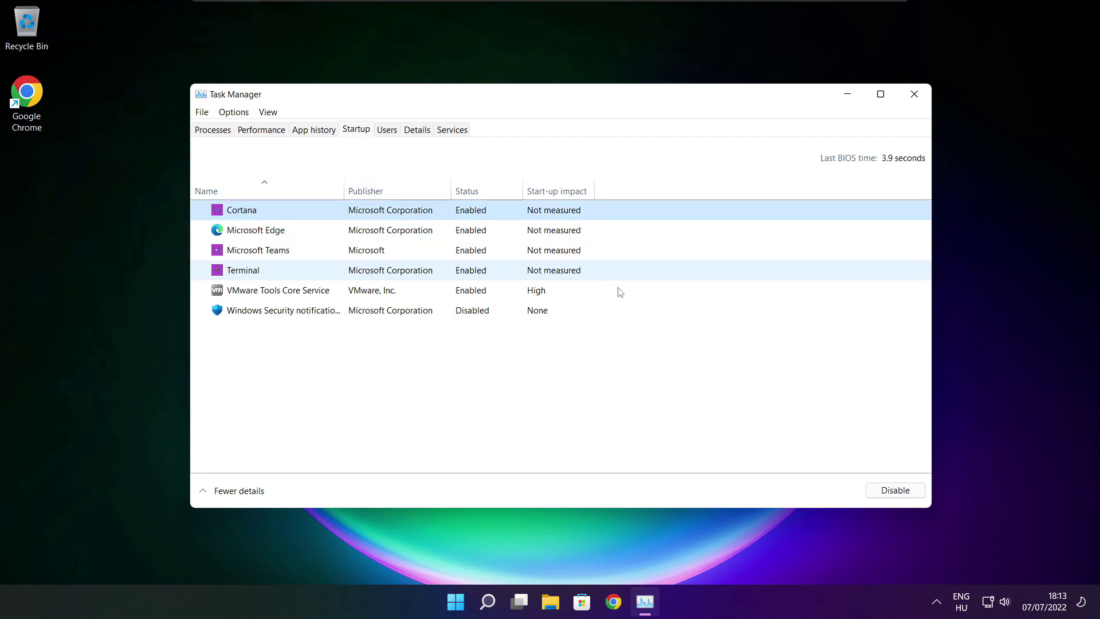
{"action": "left_click", "coordinate": [894, 490]}
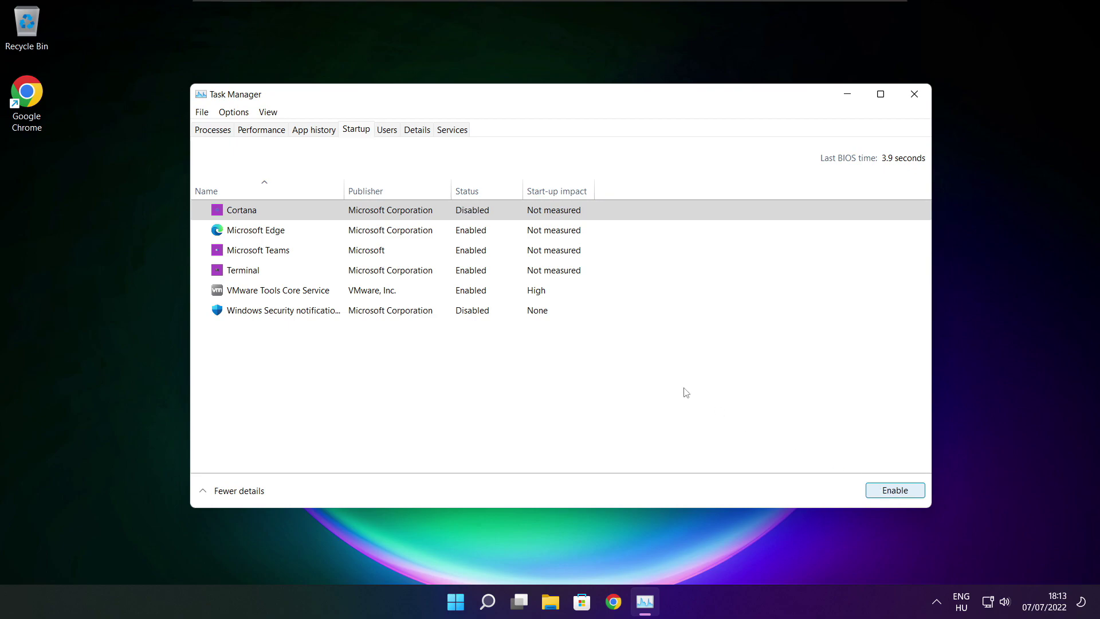
{"action": "left_click", "coordinate": [335, 232]}
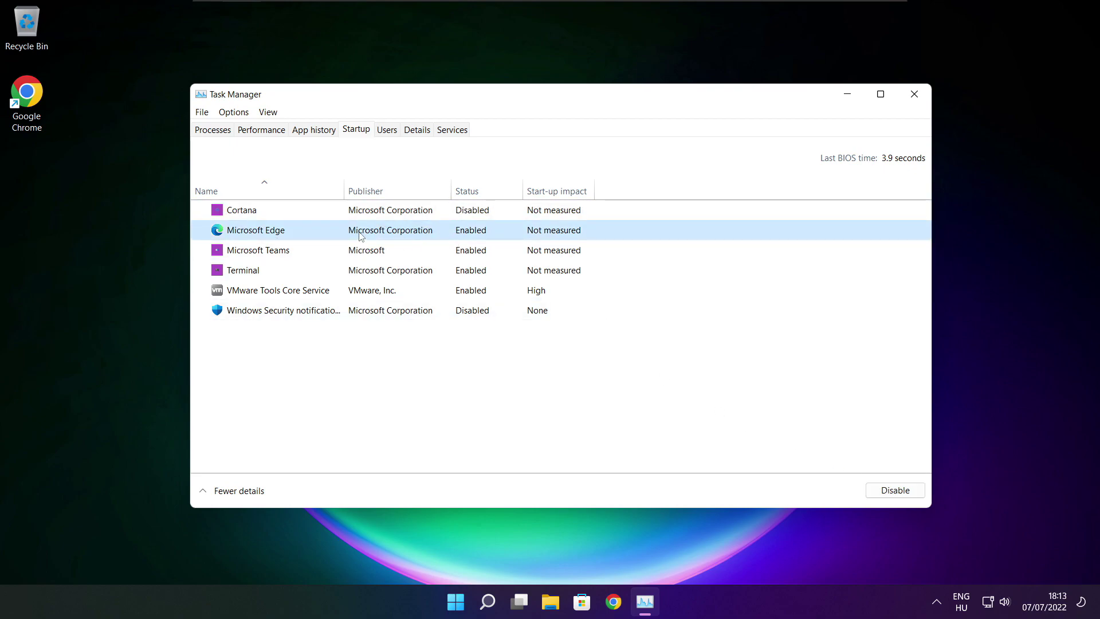
{"action": "left_click", "coordinate": [894, 489]}
{"action": "left_click", "coordinate": [472, 250]}
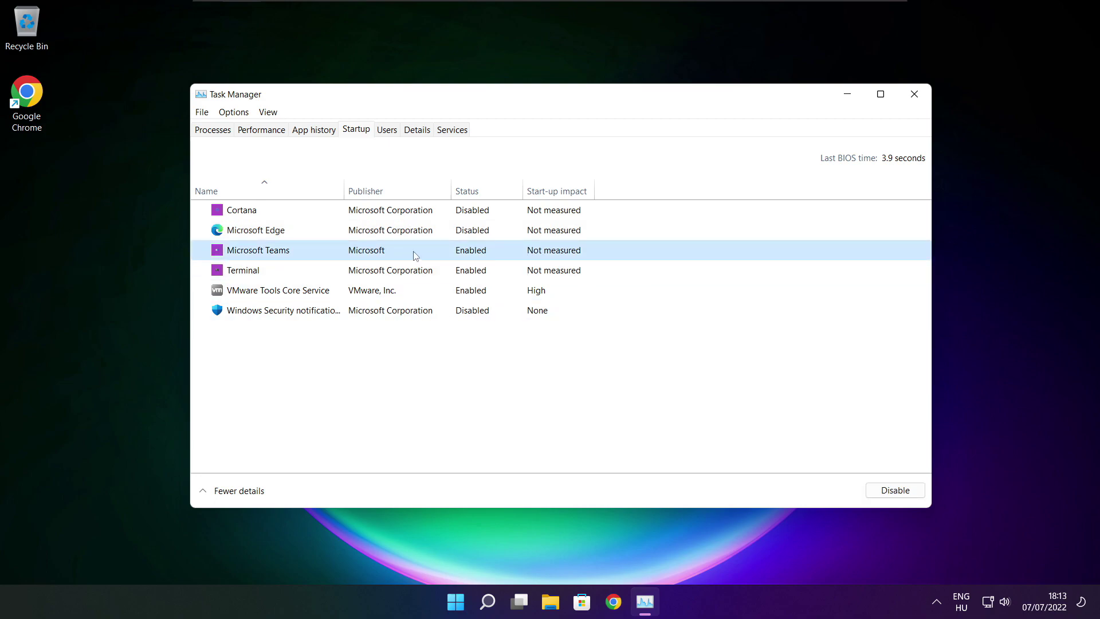
{"action": "left_click", "coordinate": [894, 490]}
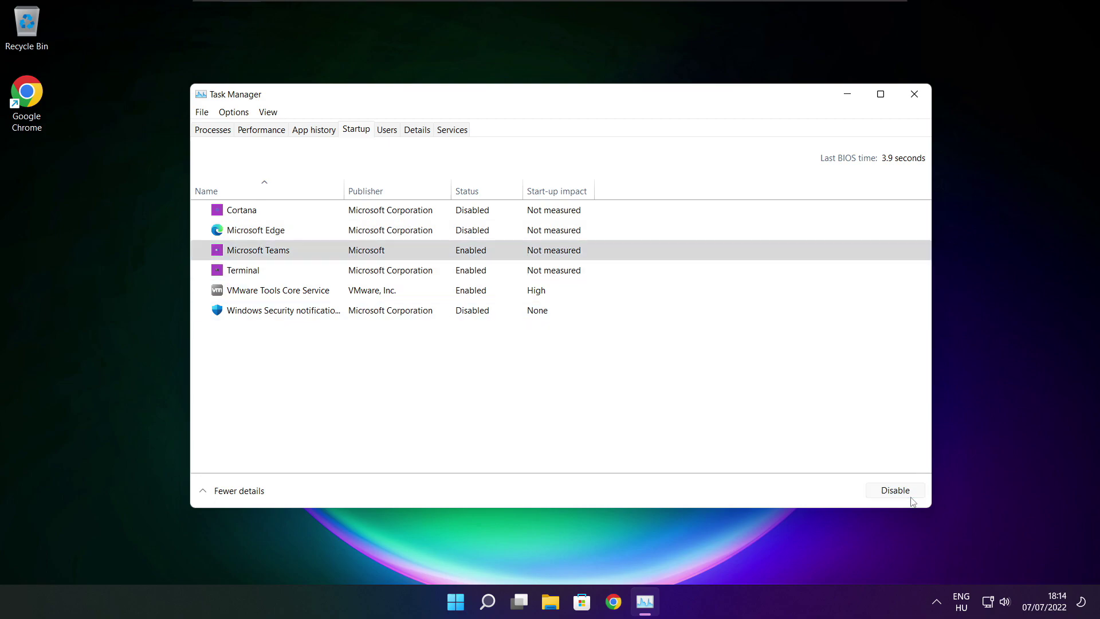
Disable Terminal as a startup app and close Task Manager
{"action": "left_click", "coordinate": [420, 273]}
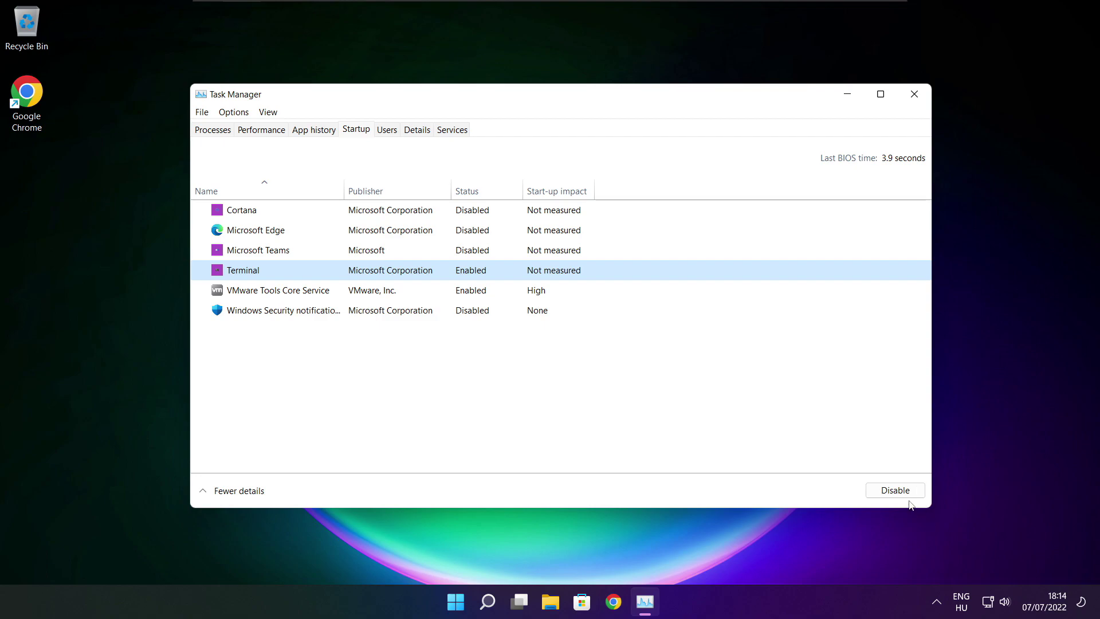
{"action": "left_click", "coordinate": [895, 489]}
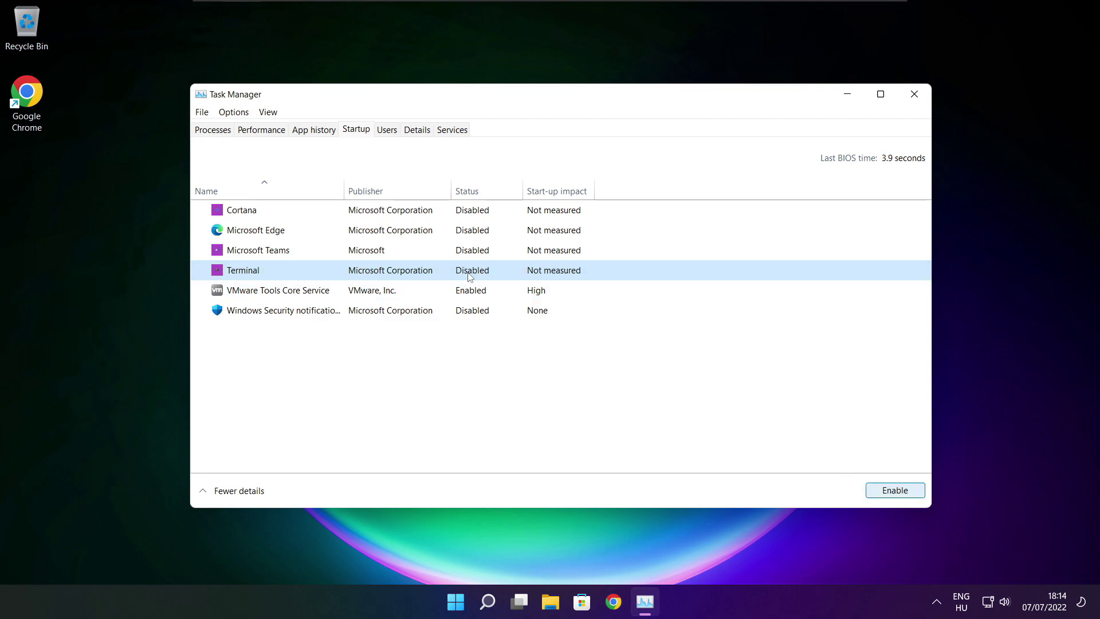
{"action": "left_click", "coordinate": [384, 272]}
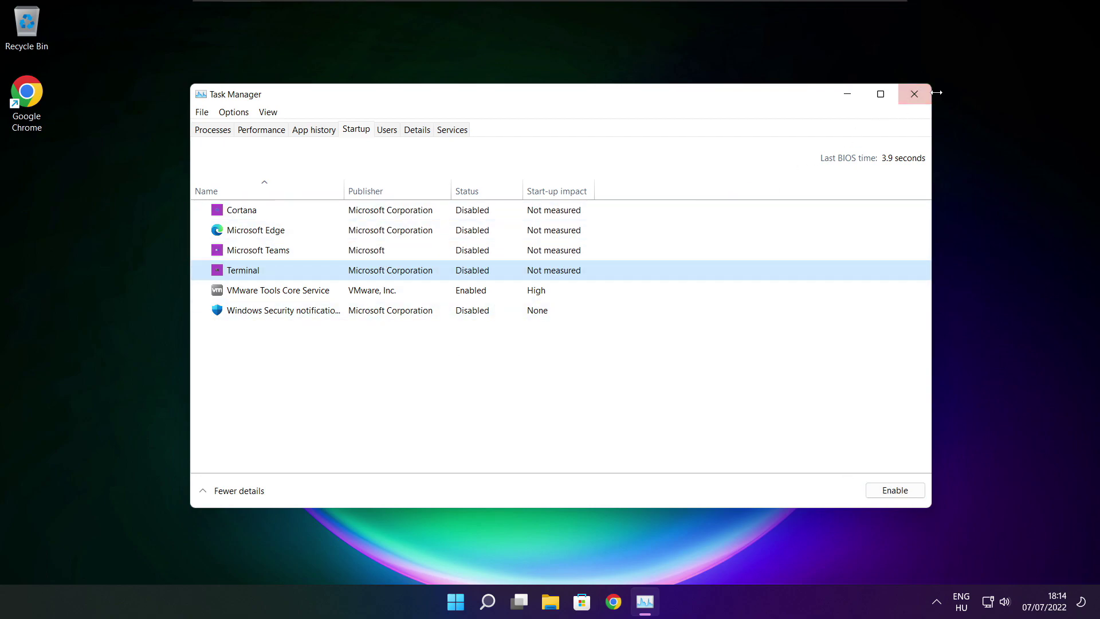
{"action": "left_click", "coordinate": [913, 94]}
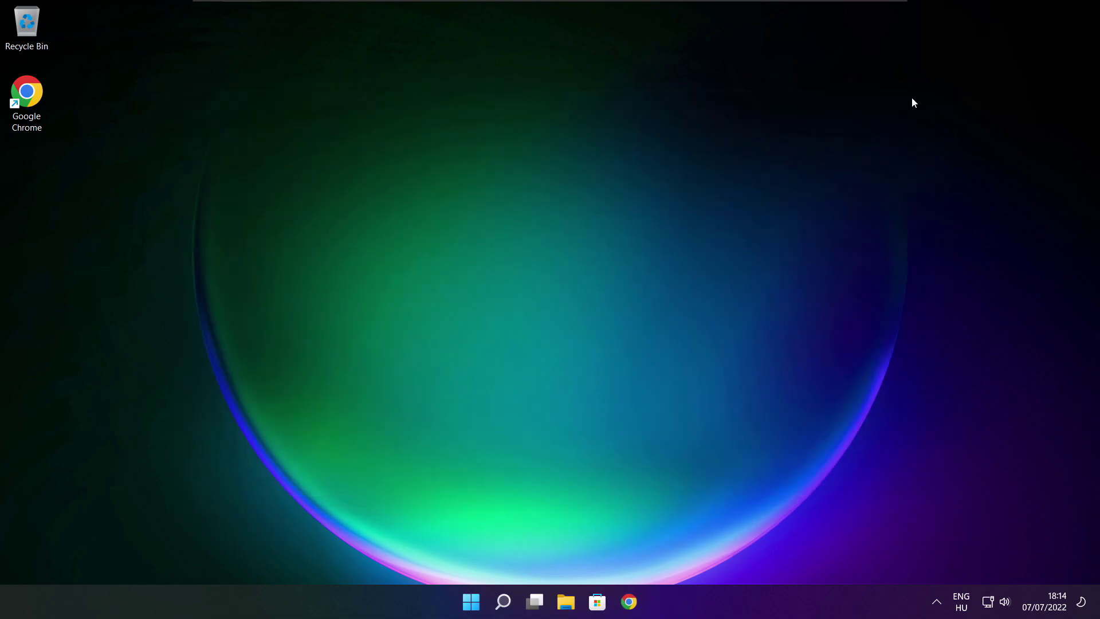
In Defragment and Optimise Drives, analyse drive C (9% fragmented) and start optimising it
{"action": "right_click", "coordinate": [503, 602]}
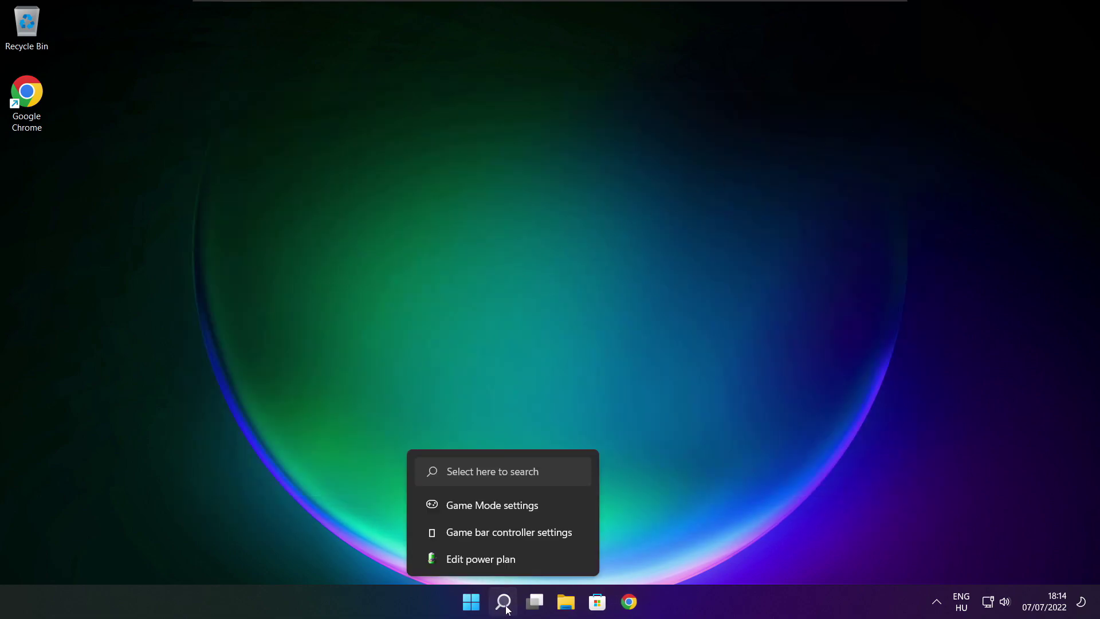
{"action": "left_click", "coordinate": [502, 601]}
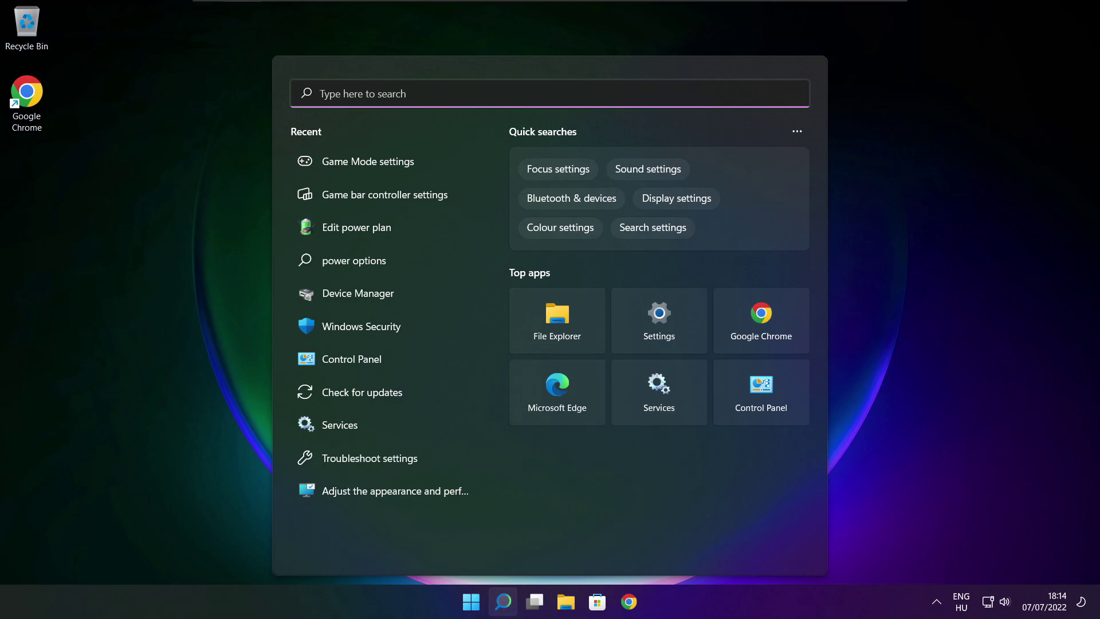
{"action": "type", "text": "optim"}
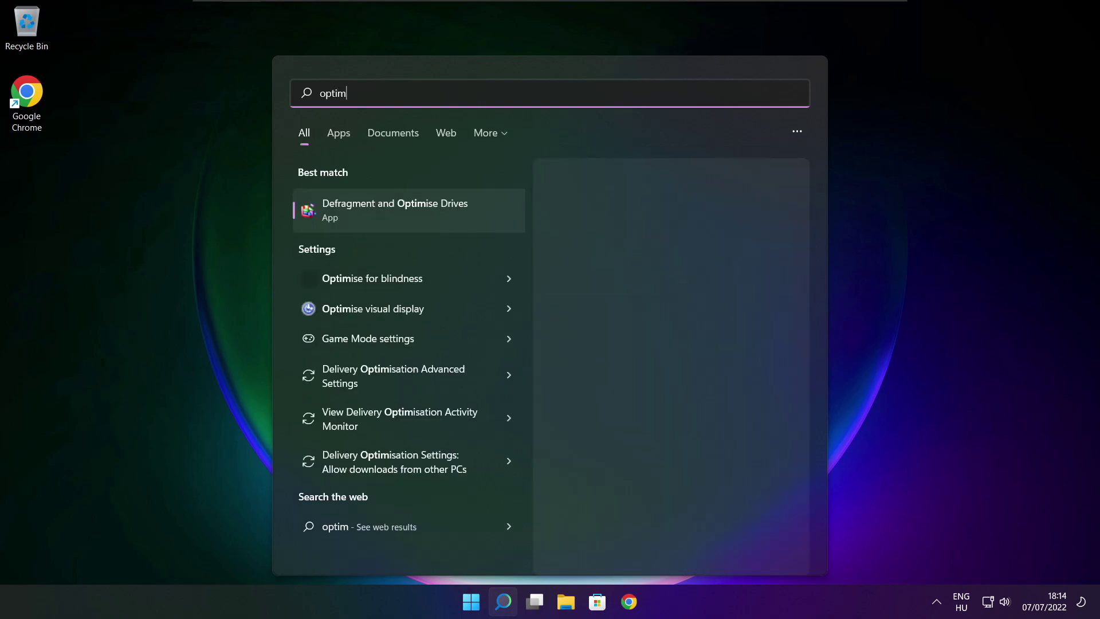
{"action": "type", "text": "ise"}
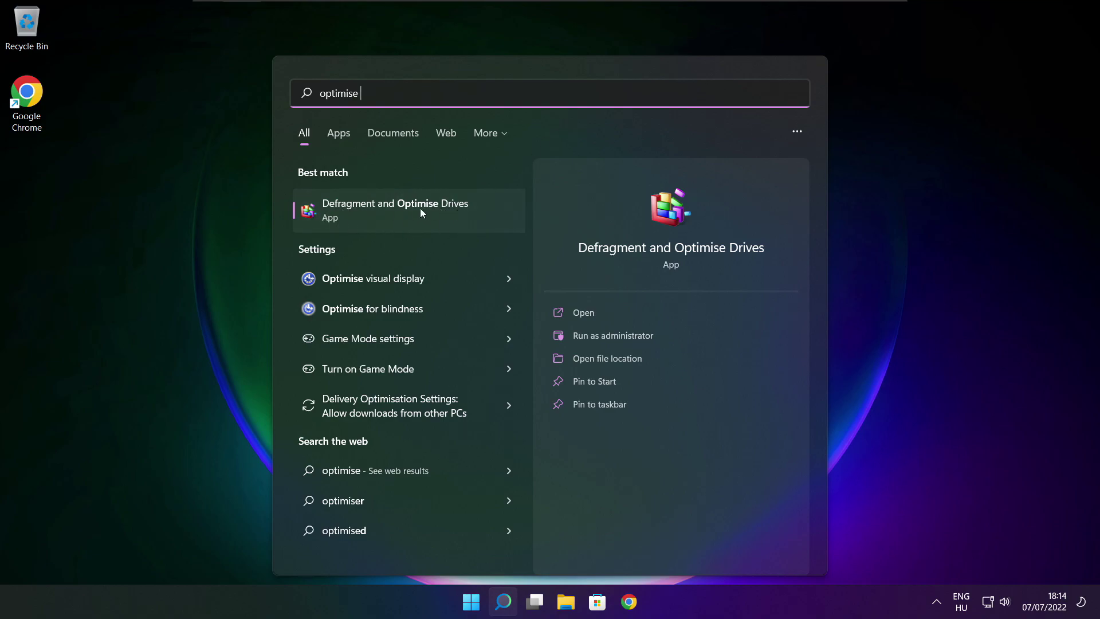
{"action": "left_click", "coordinate": [420, 208]}
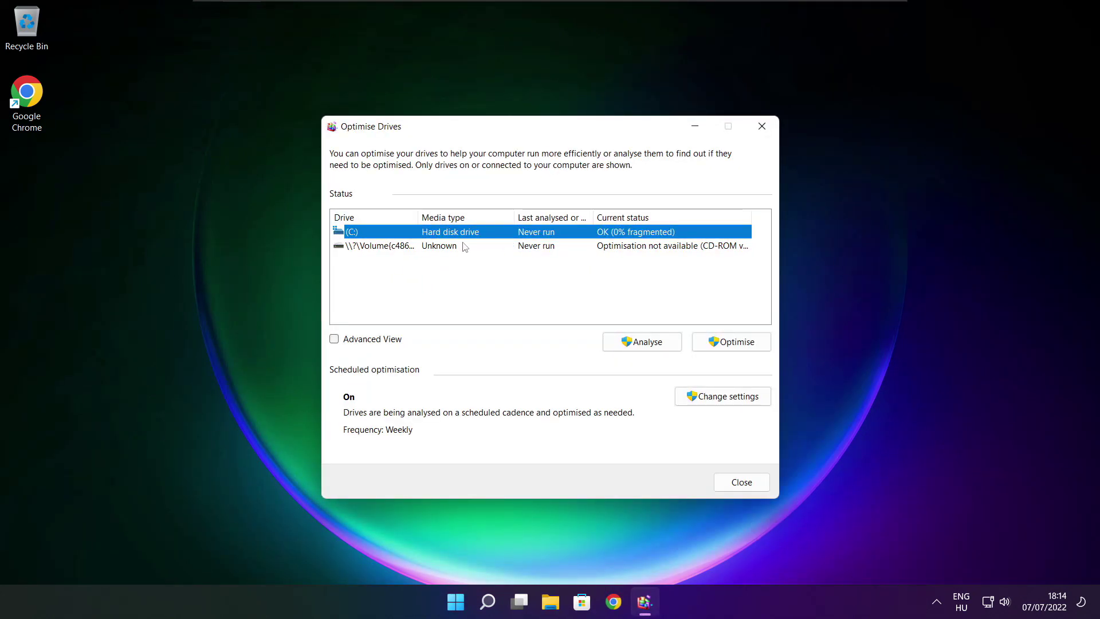
{"action": "left_click", "coordinate": [642, 341]}
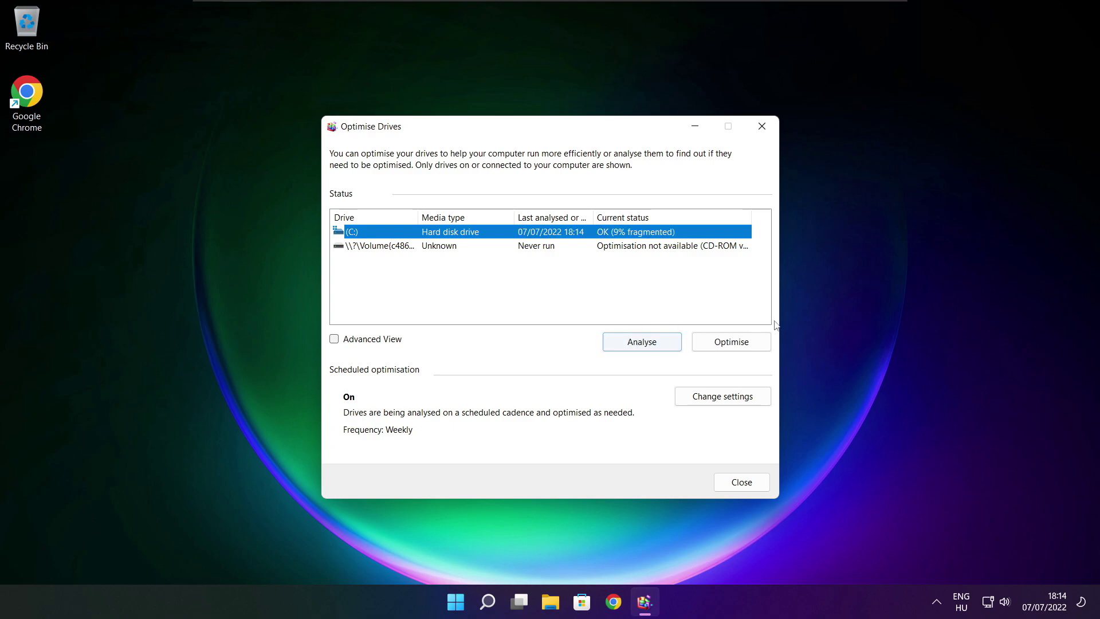
{"action": "left_click", "coordinate": [732, 342]}
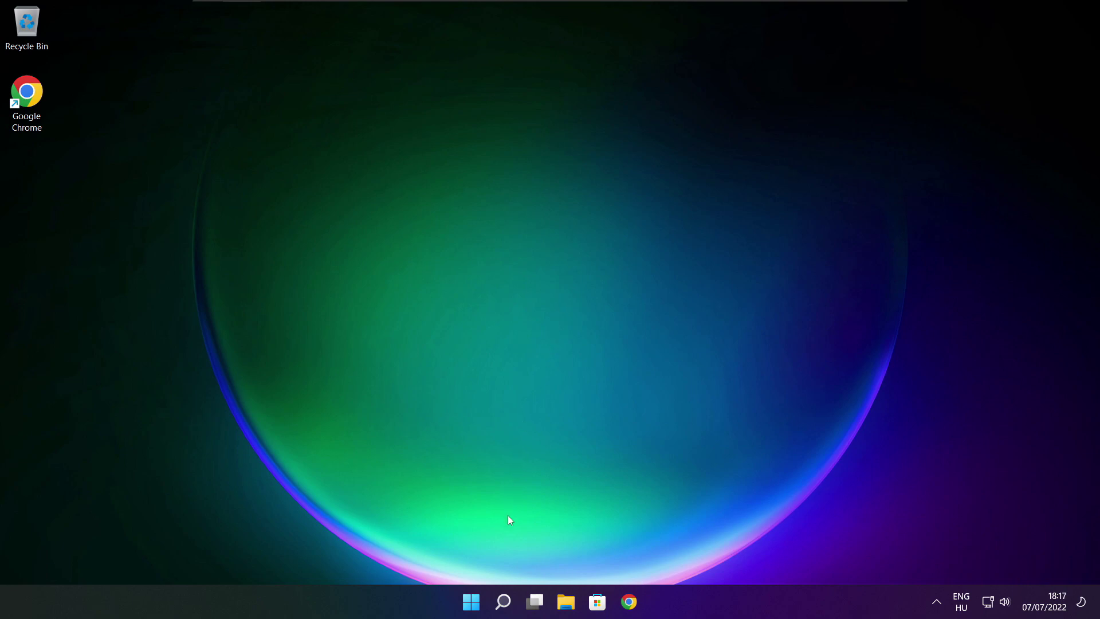
Run a Windows Update check from 'Check for updates', then close Settings
{"action": "left_click", "coordinate": [503, 601]}
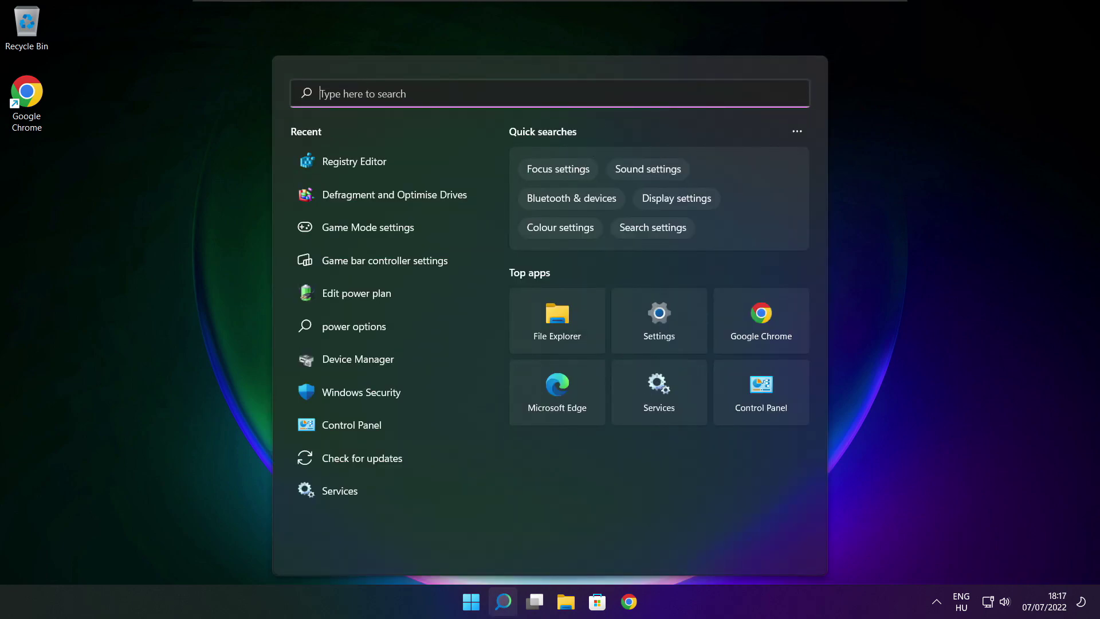
{"action": "type", "text": "updates"}
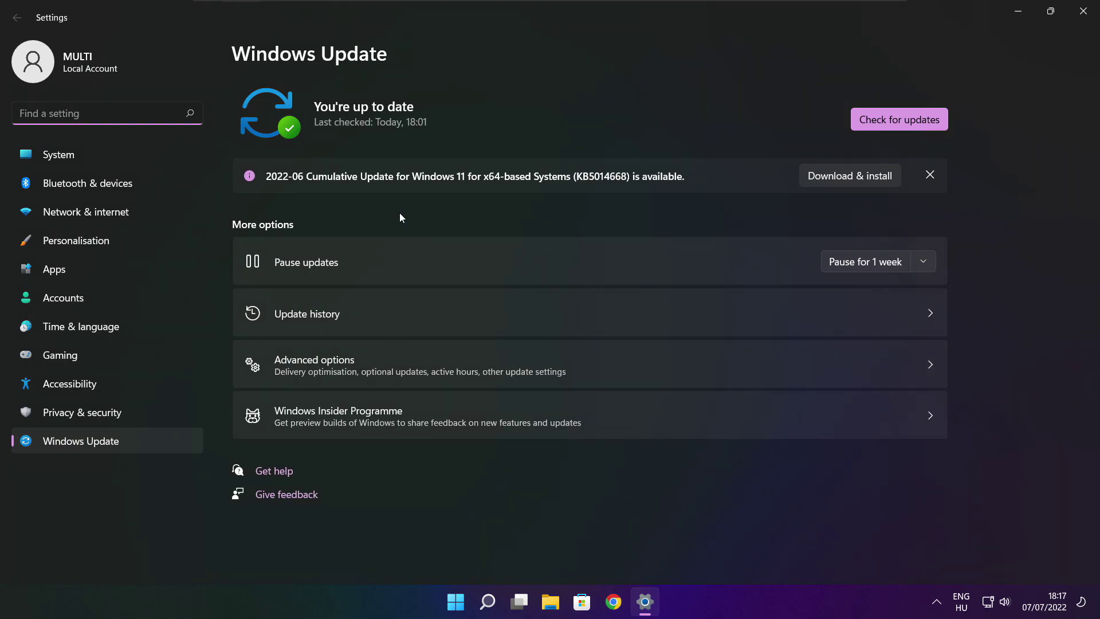
{"action": "left_click", "coordinate": [899, 119]}
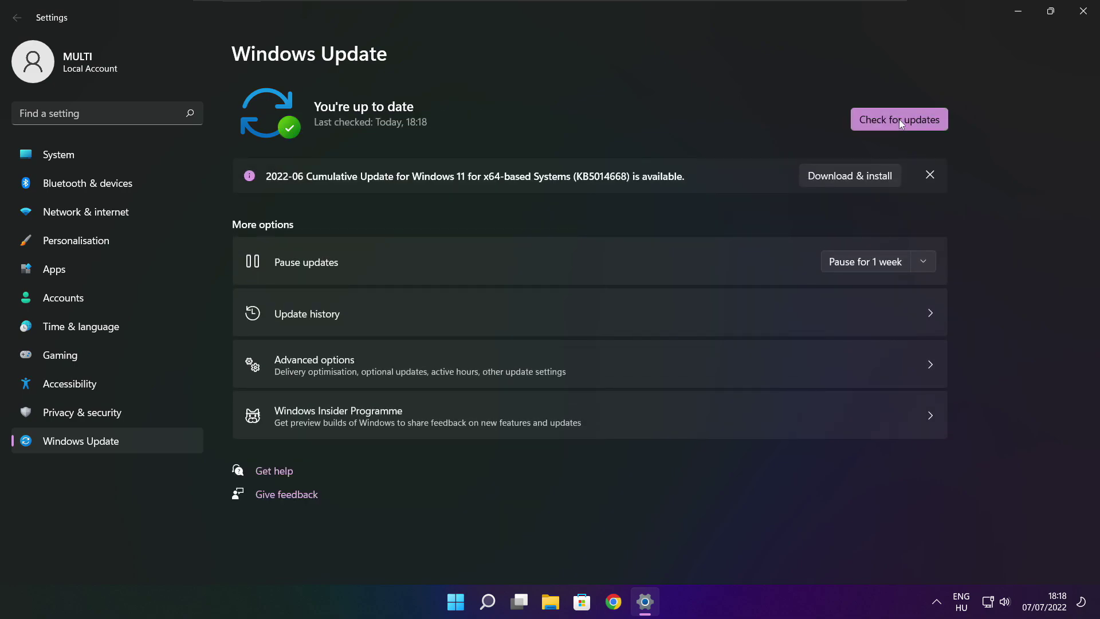
{"action": "left_click", "coordinate": [1081, 16]}
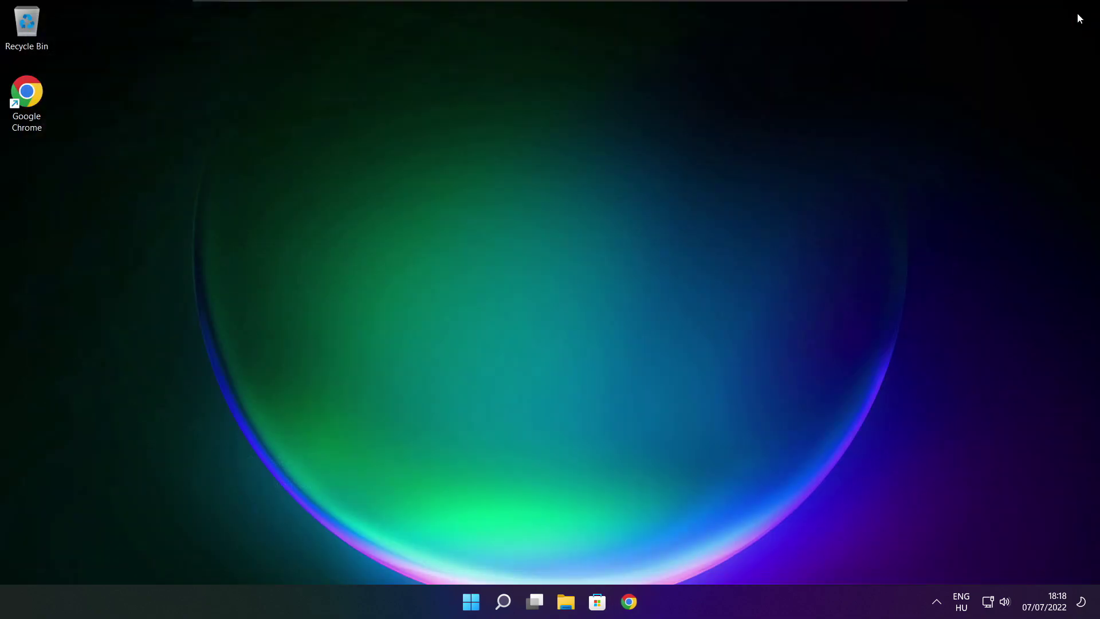
Launch Registry Editor via Windows search and move its window toward the centre
{"action": "left_click", "coordinate": [503, 604]}
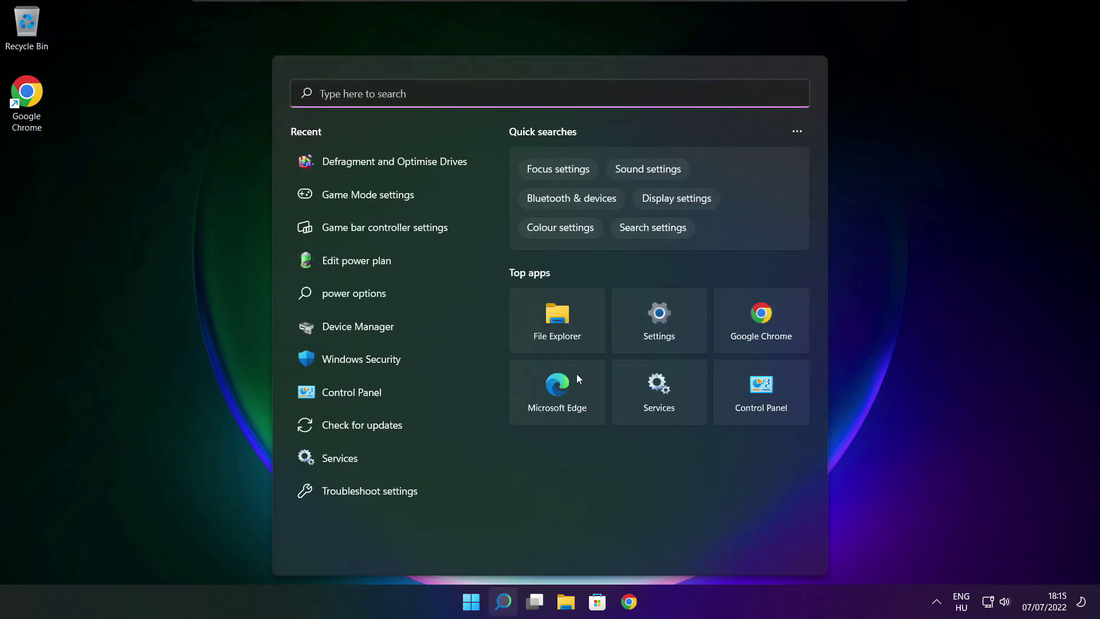
{"action": "type", "text": "regedit"}
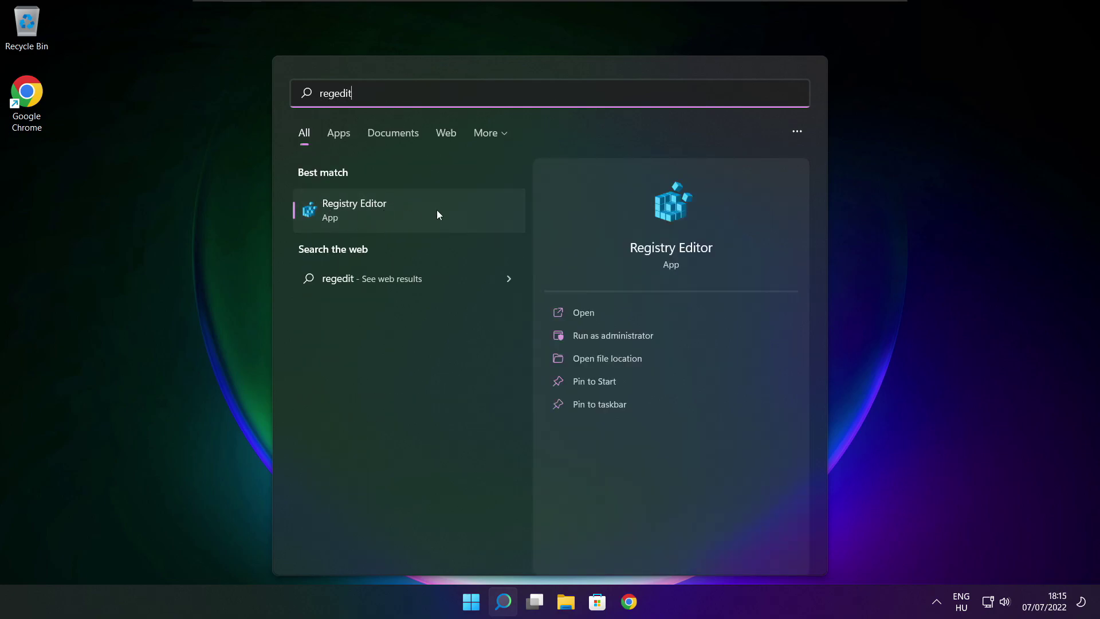
{"action": "left_click", "coordinate": [418, 207]}
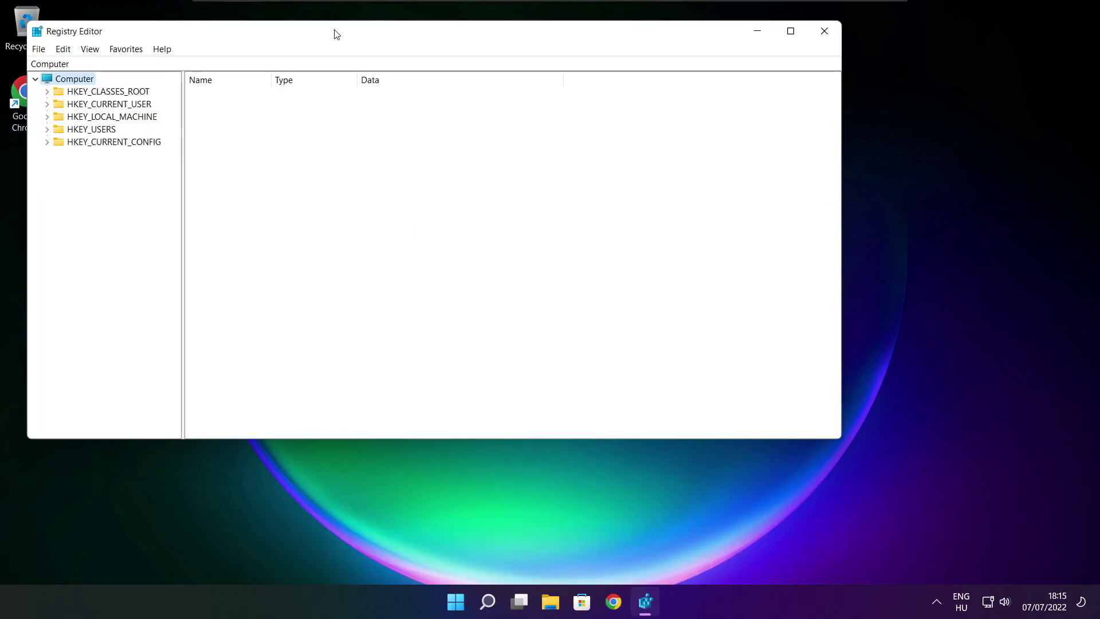
{"action": "left_click_drag", "start_coordinate": [332, 33], "coordinate": [443, 113]}
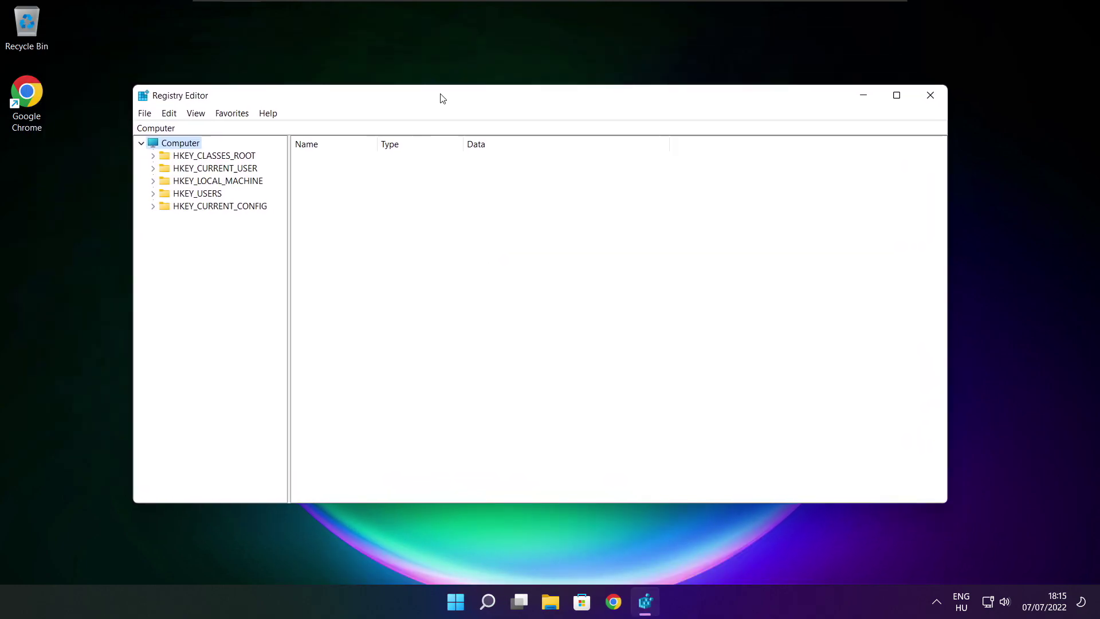
Navigate to HKEY_CURRENT_USER\System\GameConfigStore to list its GameDVR values
{"action": "left_click", "coordinate": [222, 186]}
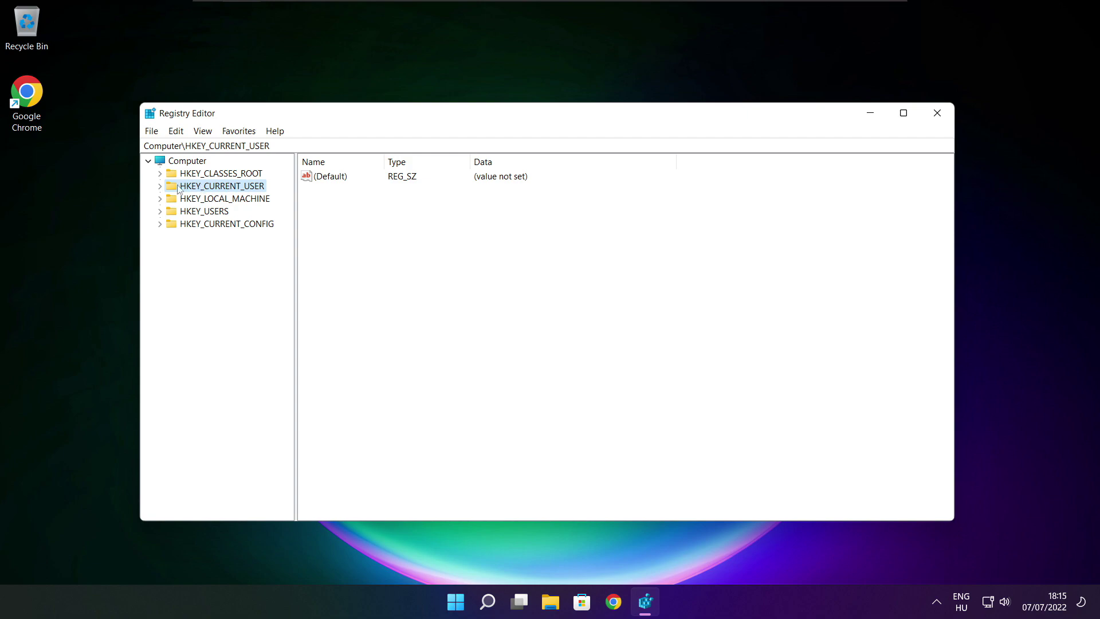
{"action": "left_click", "coordinate": [160, 186]}
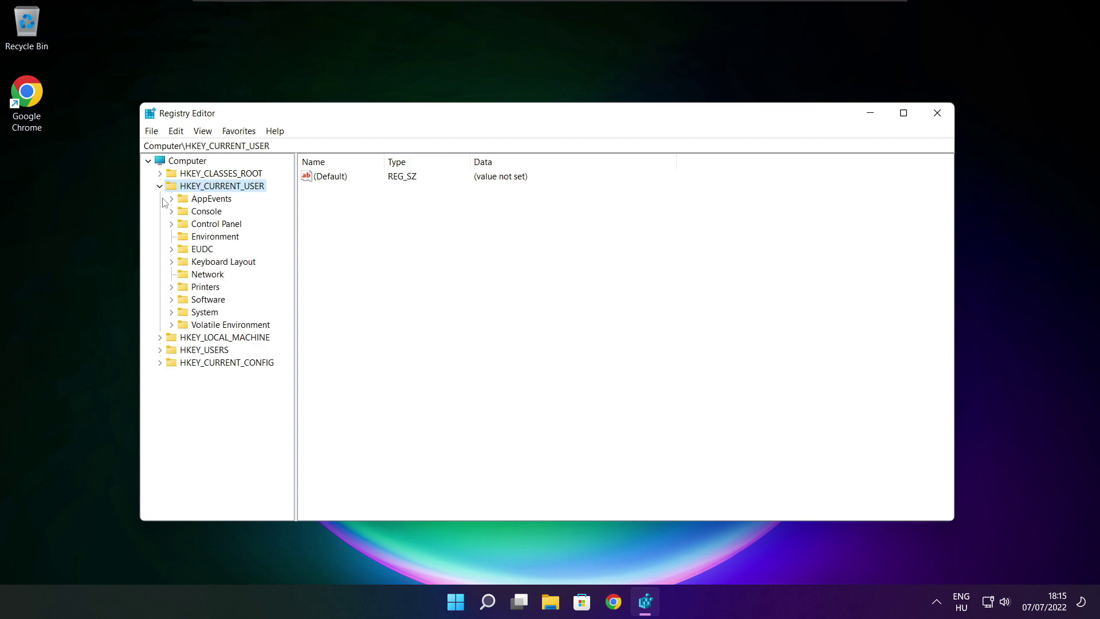
{"action": "left_click", "coordinate": [189, 312]}
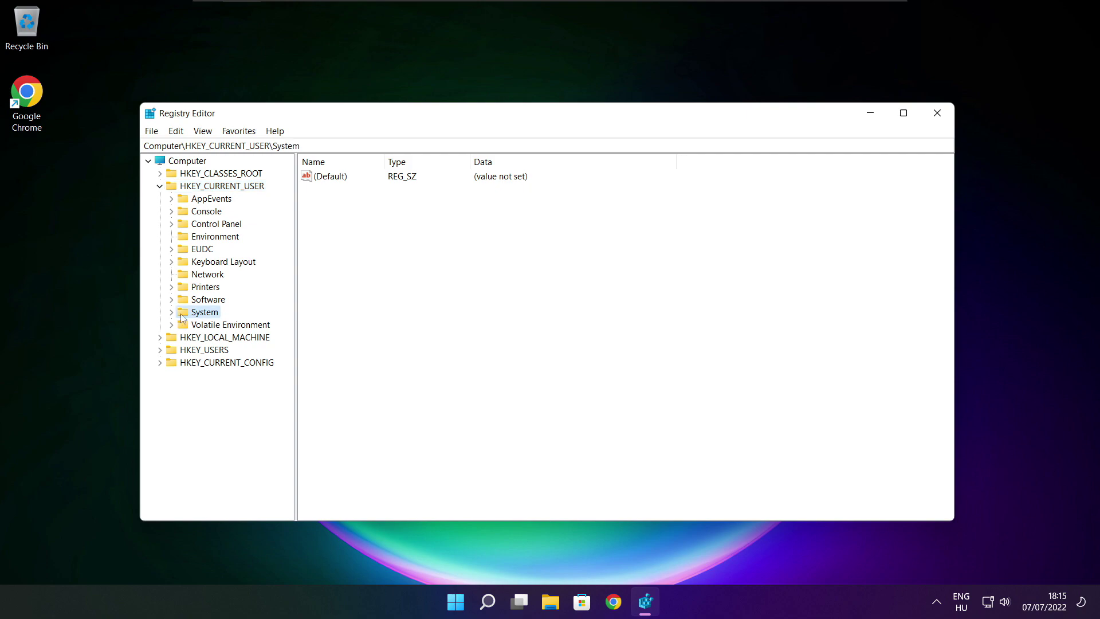
{"action": "left_click", "coordinate": [173, 314]}
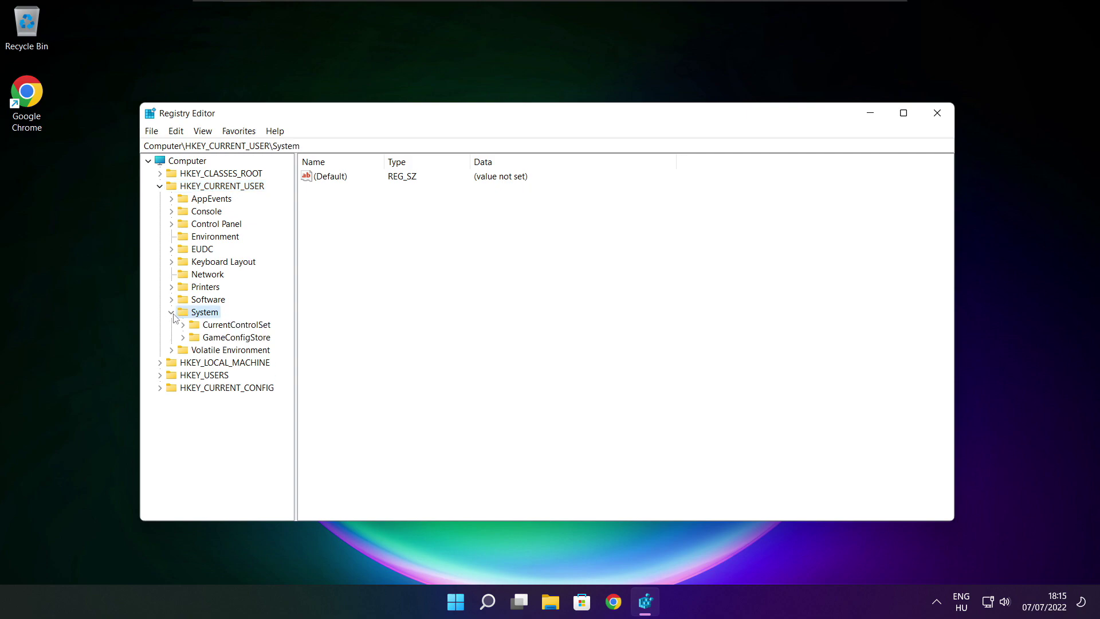
{"action": "left_click", "coordinate": [200, 340]}
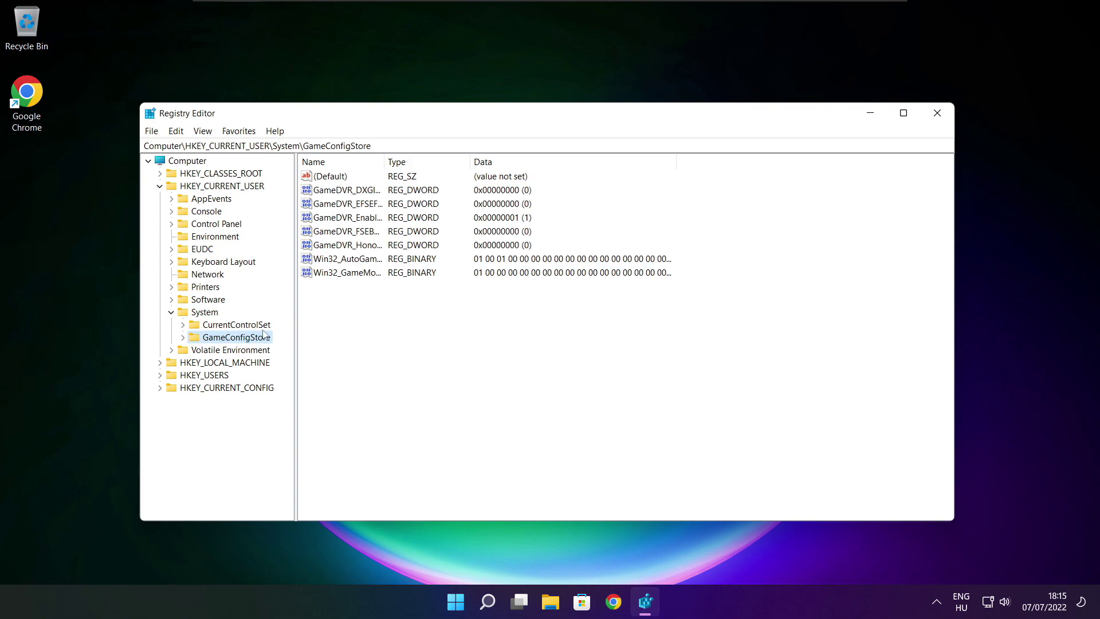
Change GameDVR_Enabled in GameConfigStore to value data 0
{"action": "left_click_drag", "start_coordinate": [386, 162], "coordinate": [483, 162]}
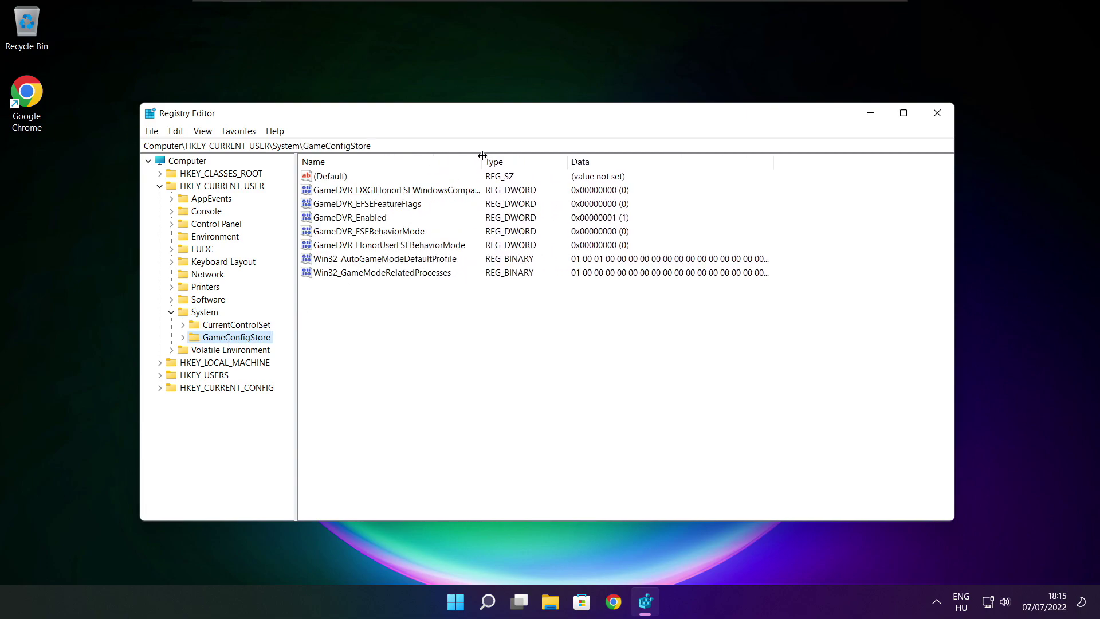
{"action": "left_click", "coordinate": [350, 218]}
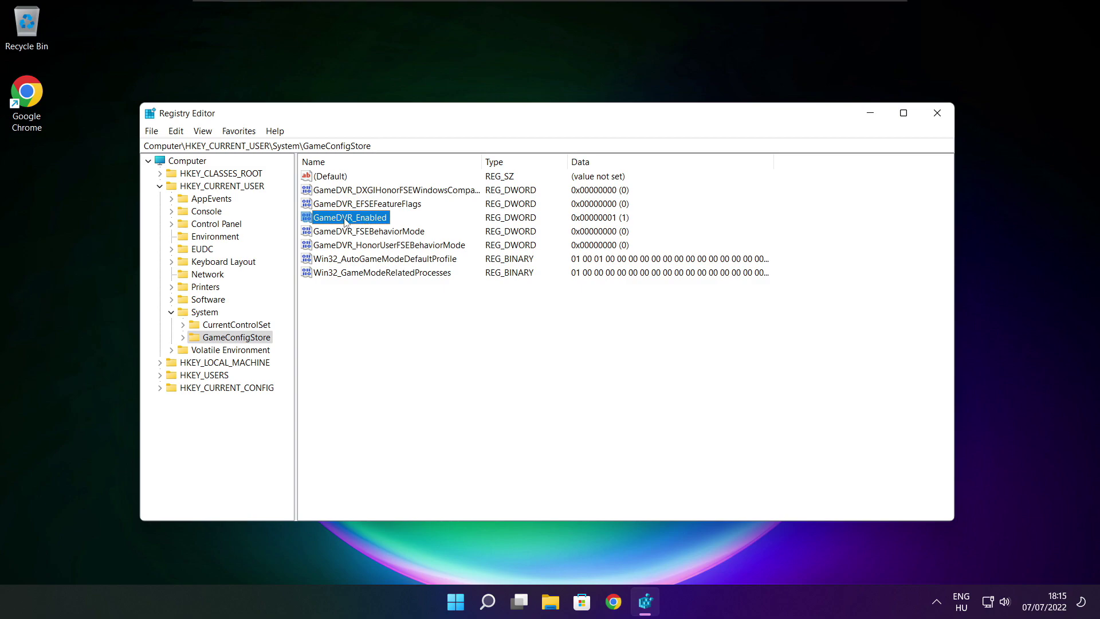
{"action": "double_click", "coordinate": [349, 218]}
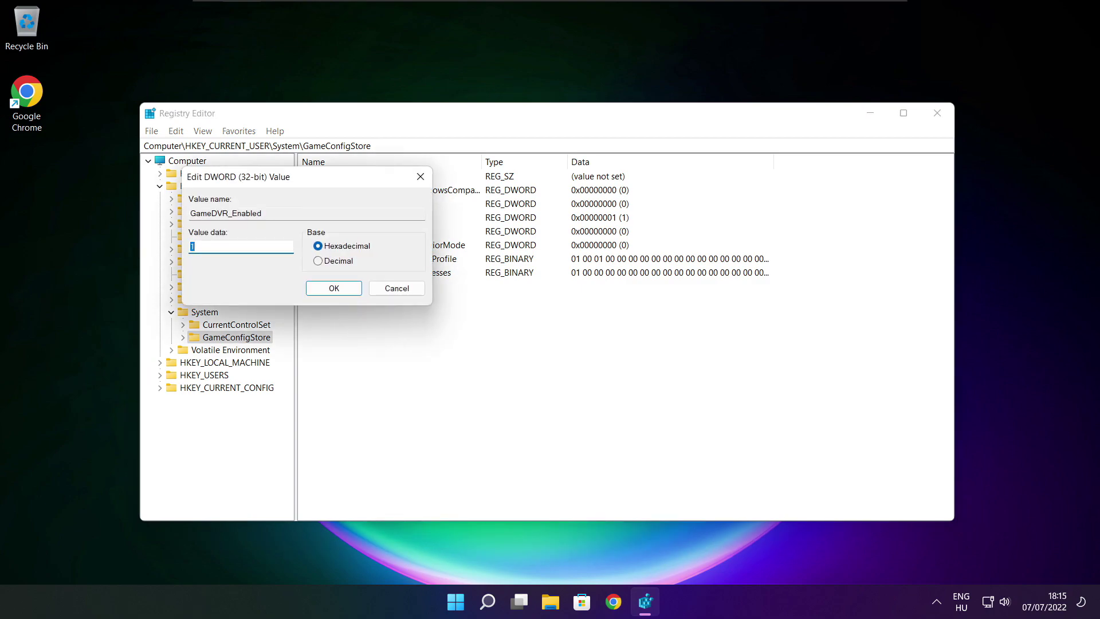
{"action": "left_click_drag", "start_coordinate": [323, 186], "coordinate": [577, 229]}
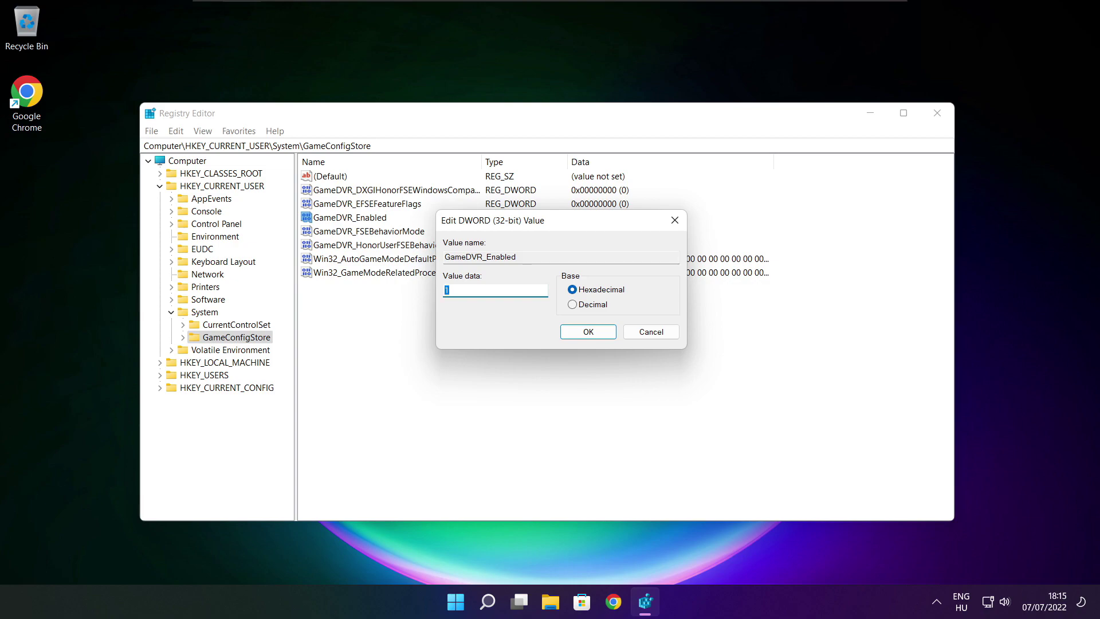
{"action": "type", "text": "0"}
{"action": "left_click", "coordinate": [588, 331]}
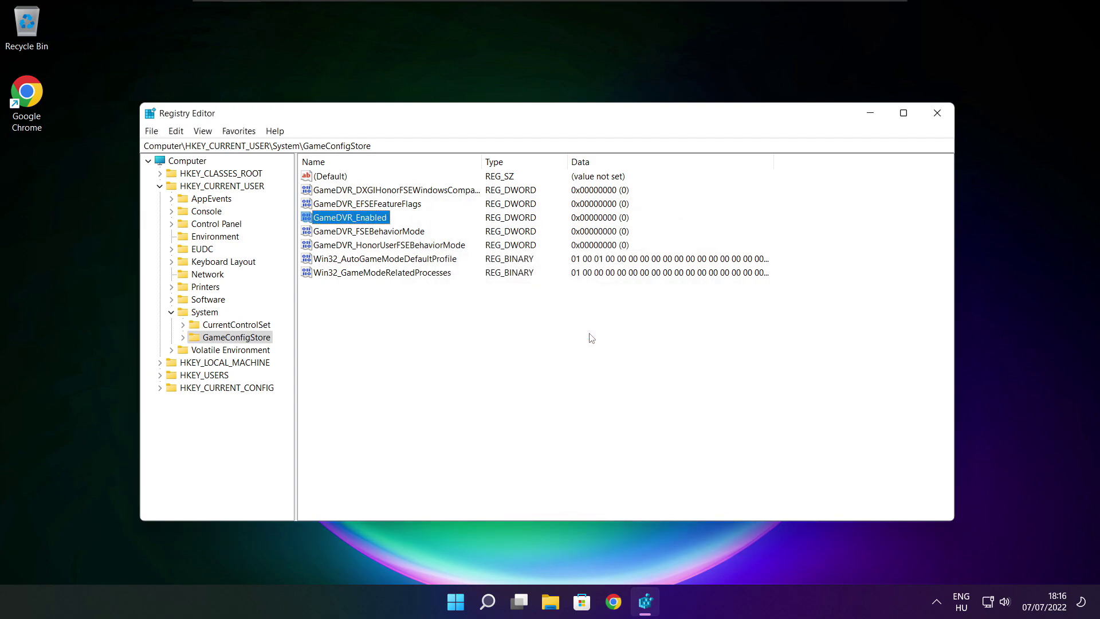
Collapse HKEY_CURRENT_USER and expand HKEY_LOCAL_MACHINE\SOFTWARE\Microsoft
{"action": "left_click", "coordinate": [160, 186]}
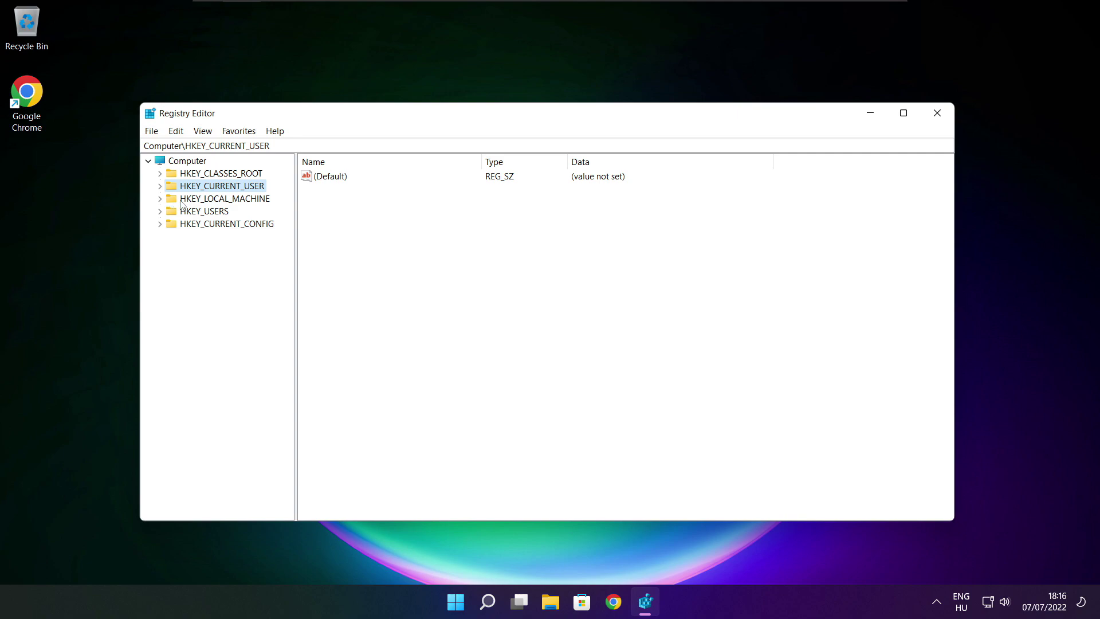
{"action": "left_click", "coordinate": [206, 199]}
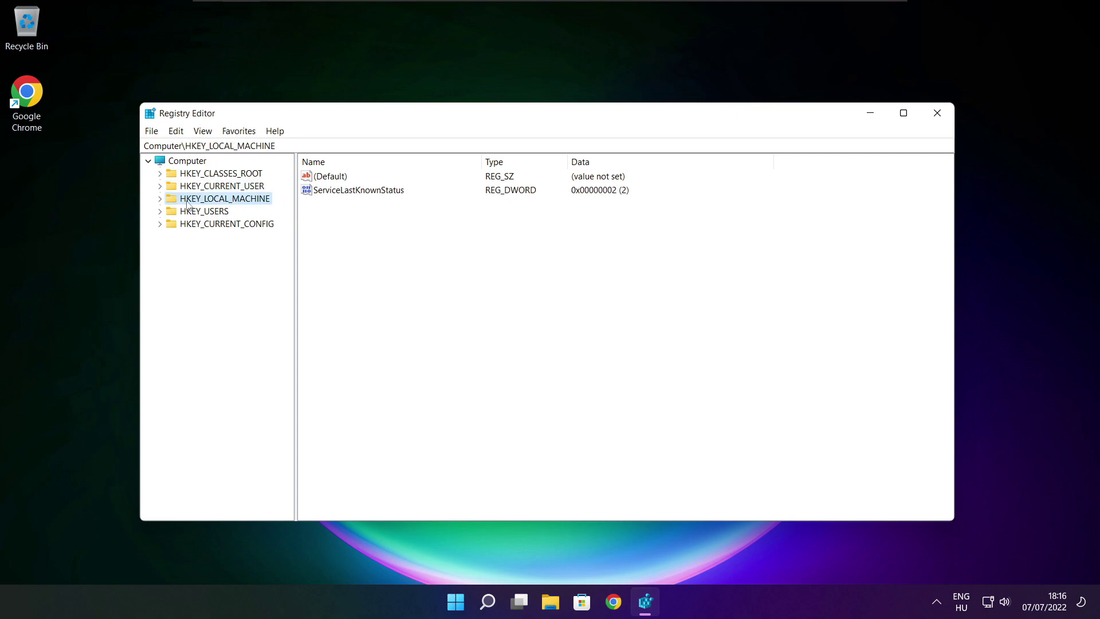
{"action": "left_click", "coordinate": [160, 198]}
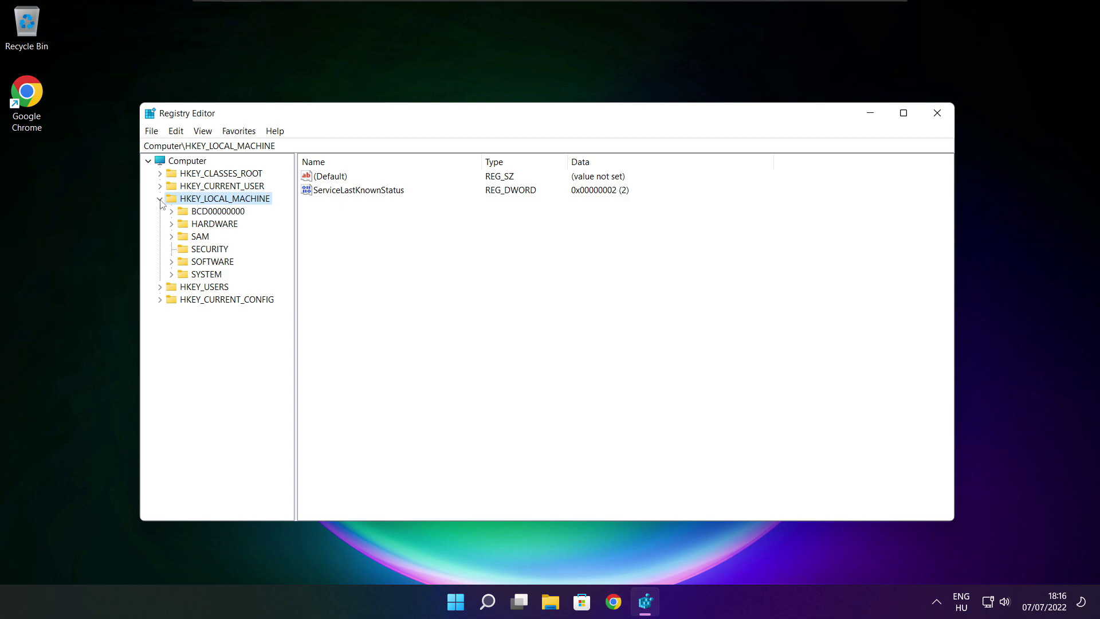
{"action": "left_click", "coordinate": [199, 262]}
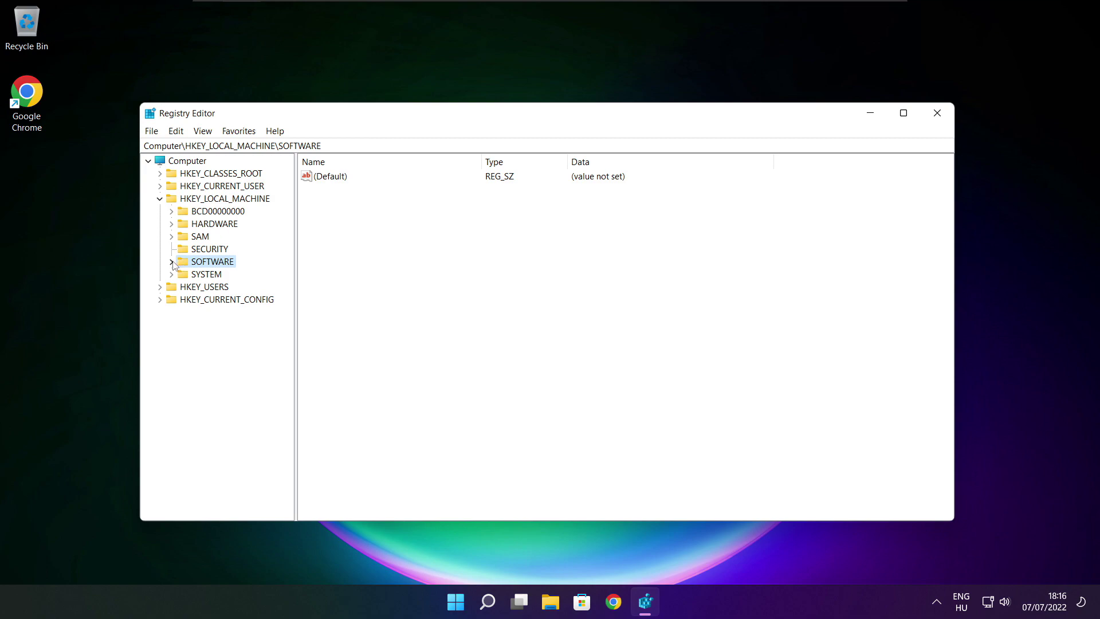
{"action": "left_click", "coordinate": [173, 262]}
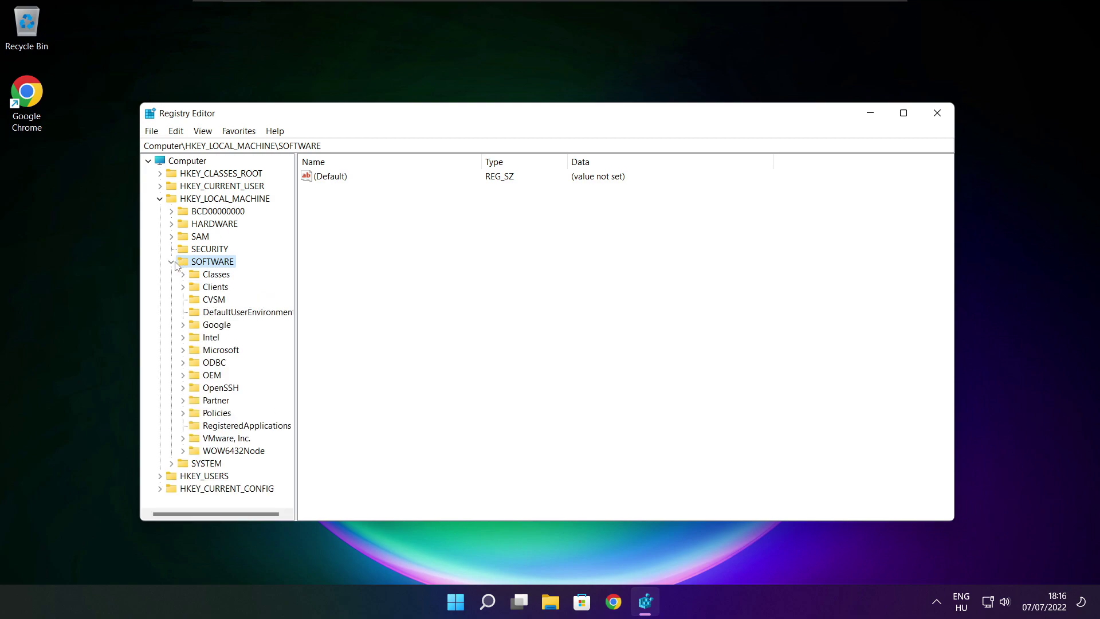
{"action": "left_click", "coordinate": [207, 351]}
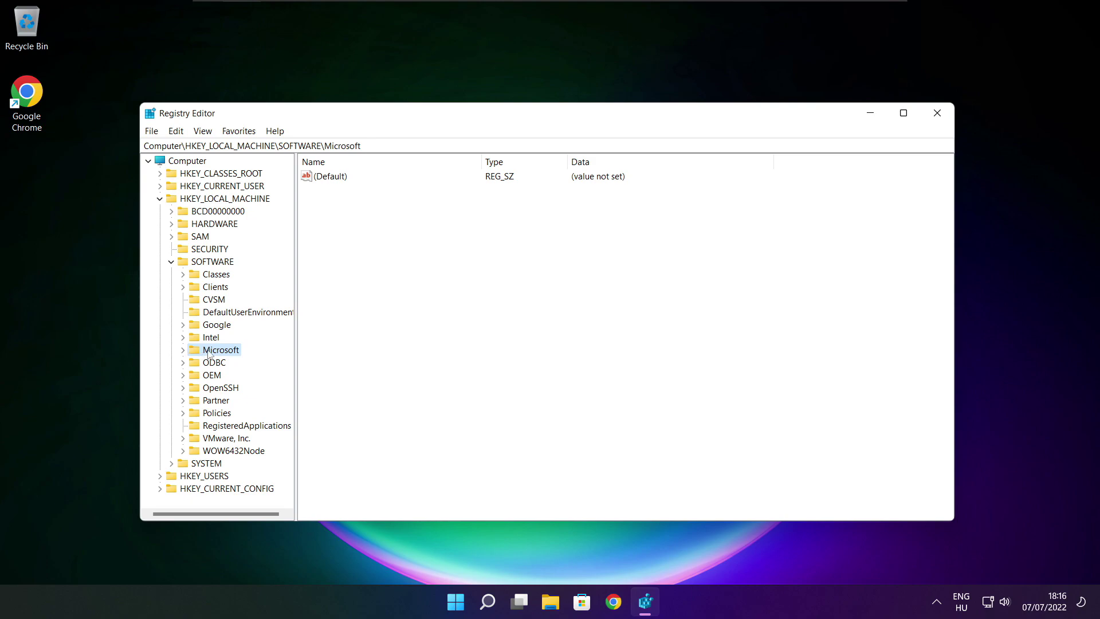
{"action": "left_click", "coordinate": [183, 350]}
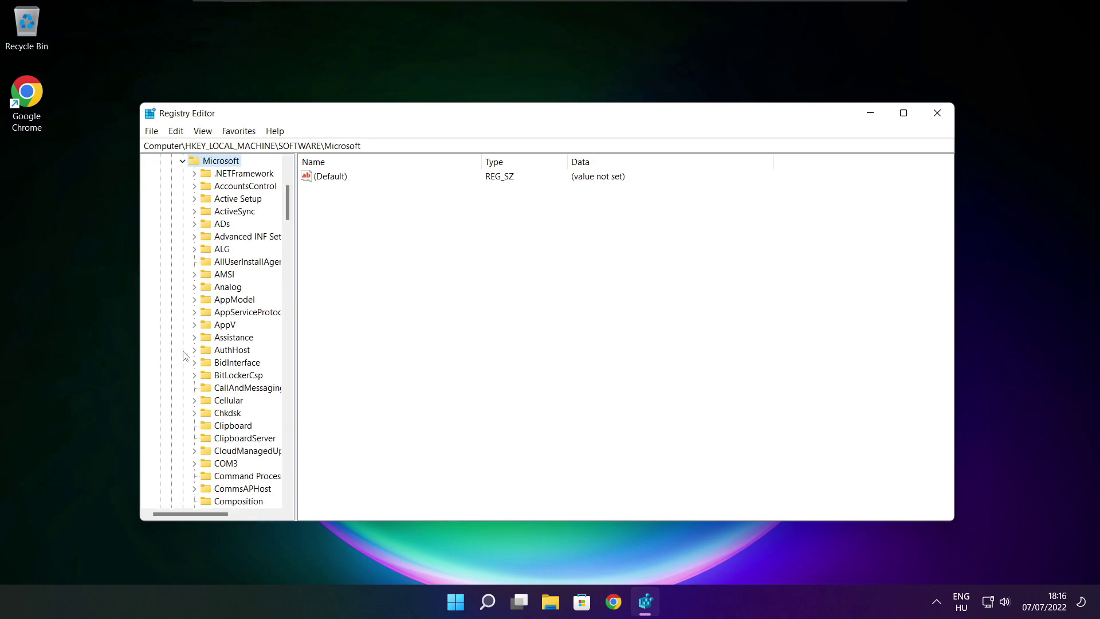
{"action": "scroll", "coordinate": [225, 342], "scroll_direction": "down", "scroll_amount": 5}
{"action": "scroll", "coordinate": [226, 343], "scroll_direction": "down", "scroll_amount": 5}
{"action": "scroll", "coordinate": [225, 342], "scroll_direction": "down", "scroll_amount": 5}
{"action": "scroll", "coordinate": [225, 342], "scroll_direction": "down", "scroll_amount": 4}
{"action": "scroll", "coordinate": [225, 342], "scroll_direction": "down", "scroll_amount": 5}
{"action": "scroll", "coordinate": [226, 342], "scroll_direction": "down", "scroll_amount": 5}
{"action": "scroll", "coordinate": [225, 342], "scroll_direction": "down", "scroll_amount": 4}
{"action": "scroll", "coordinate": [225, 341], "scroll_direction": "down", "scroll_amount": 1}
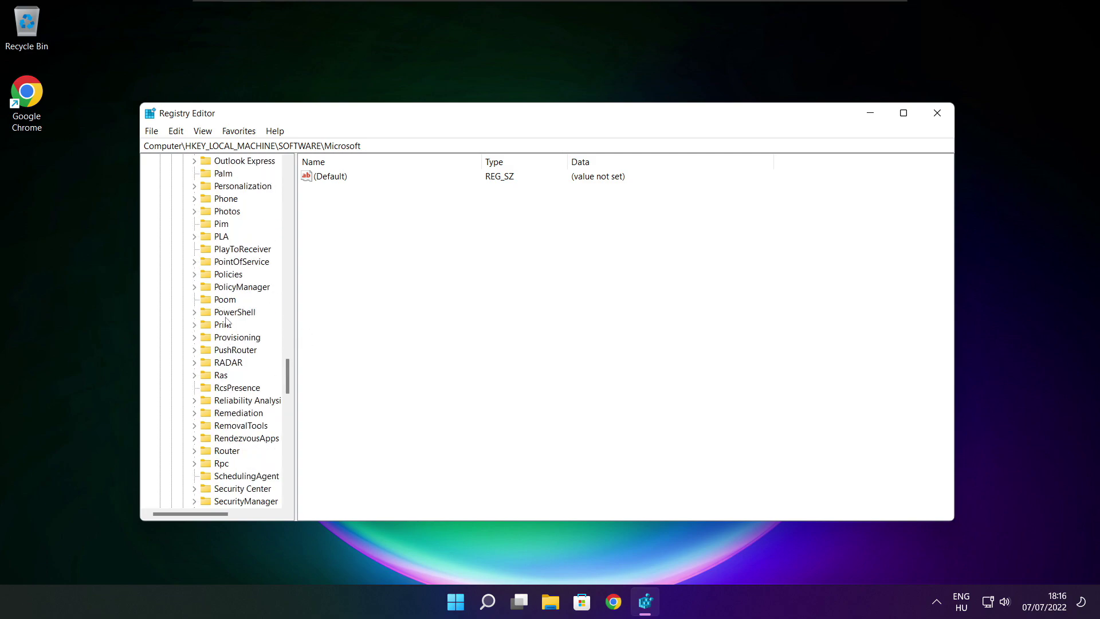
{"action": "scroll", "coordinate": [225, 322], "scroll_direction": "up", "scroll_amount": 1}
Browse to PolicyManager\default\ApplicationManagement\AllowGameDVR to show its values
{"action": "left_click", "coordinate": [230, 326]}
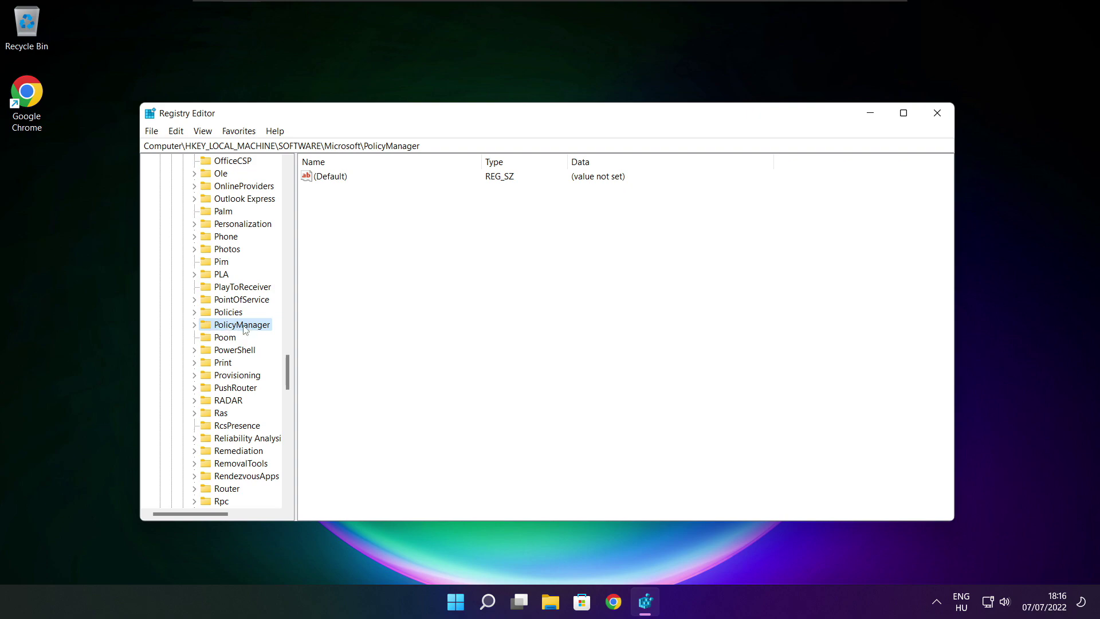
{"action": "left_click", "coordinate": [194, 325]}
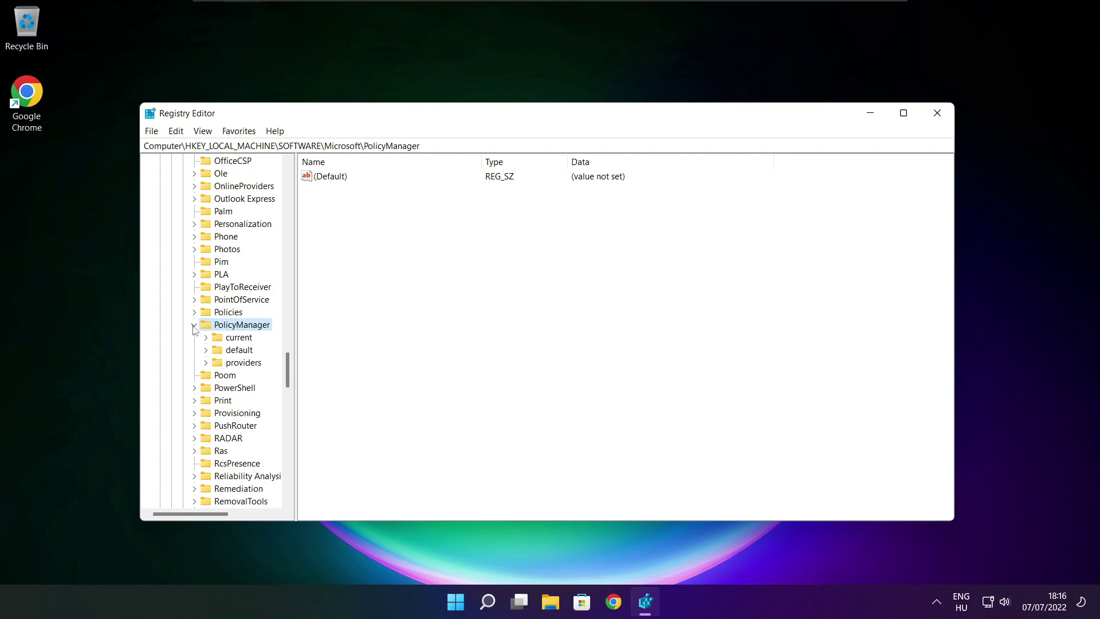
{"action": "left_click", "coordinate": [239, 350]}
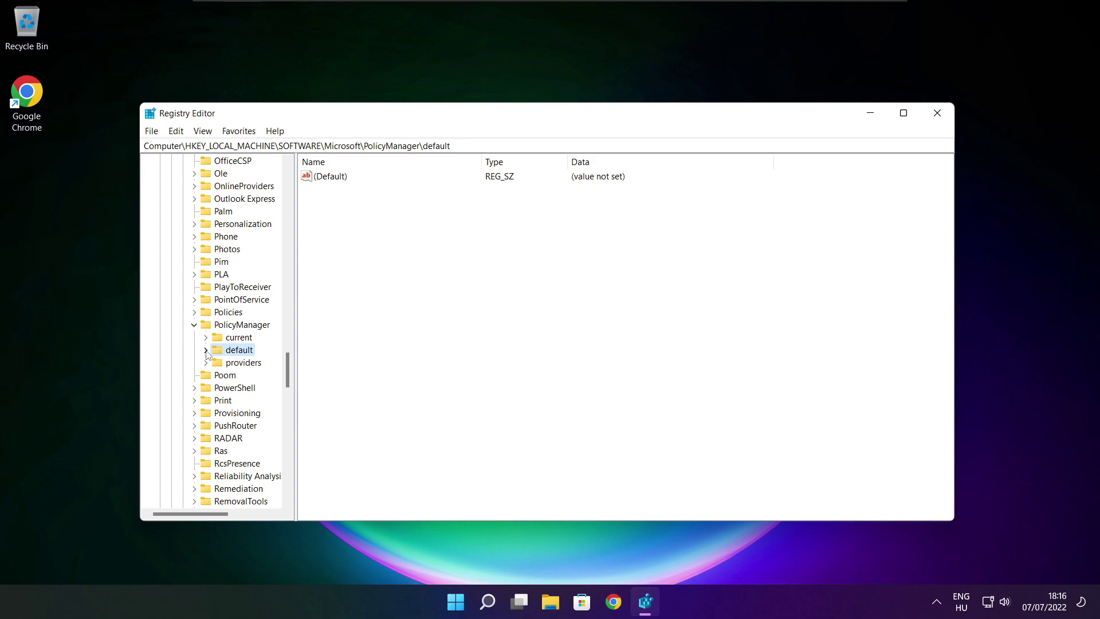
{"action": "left_click", "coordinate": [206, 350]}
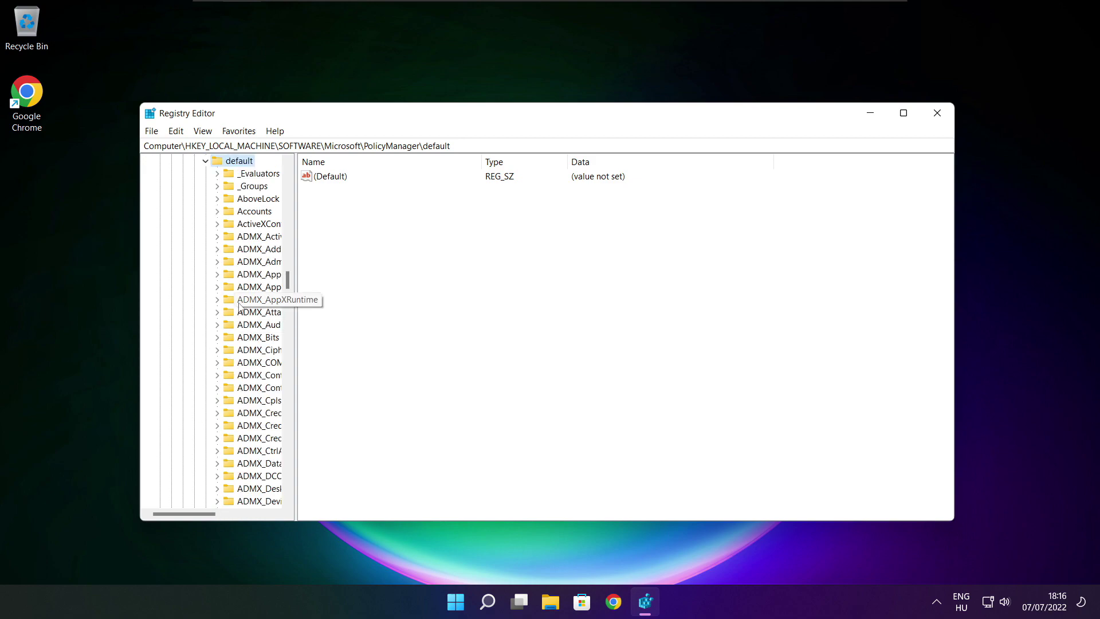
{"action": "scroll", "coordinate": [256, 254], "scroll_direction": "down", "scroll_amount": 9}
{"action": "scroll", "coordinate": [257, 254], "scroll_direction": "down", "scroll_amount": 5}
{"action": "scroll", "coordinate": [256, 255], "scroll_direction": "down", "scroll_amount": 5}
{"action": "scroll", "coordinate": [256, 255], "scroll_direction": "down", "scroll_amount": 5}
{"action": "scroll", "coordinate": [257, 255], "scroll_direction": "down", "scroll_amount": 5}
{"action": "scroll", "coordinate": [256, 254], "scroll_direction": "down", "scroll_amount": 3}
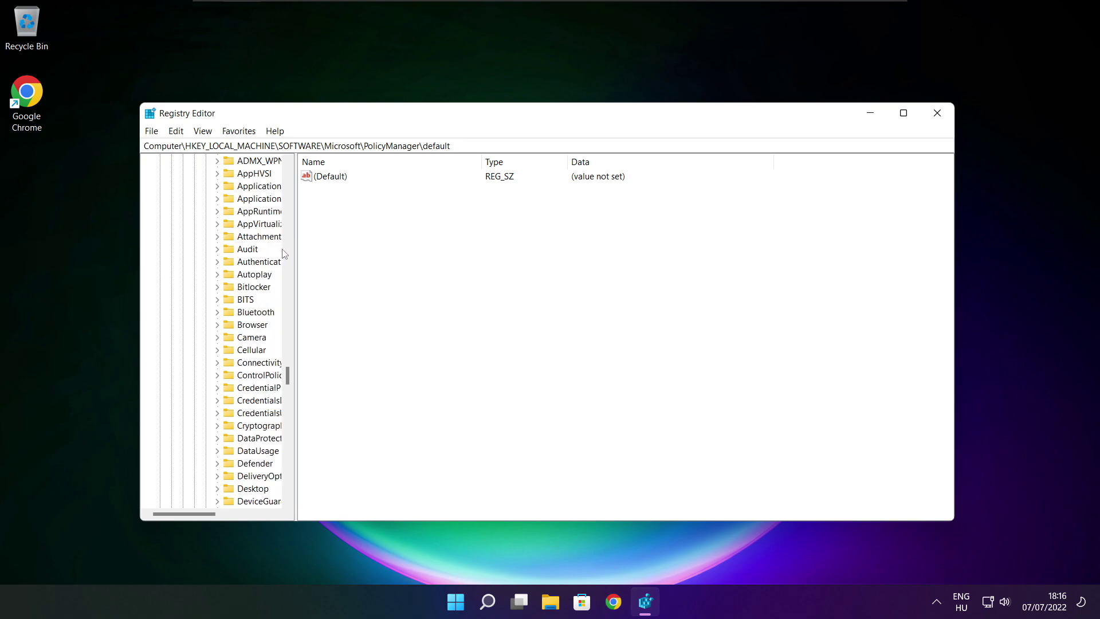
{"action": "left_click_drag", "start_coordinate": [296, 251], "coordinate": [362, 251]}
{"action": "scroll", "coordinate": [333, 252], "scroll_direction": "up", "scroll_amount": 1}
{"action": "left_click", "coordinate": [292, 236]}
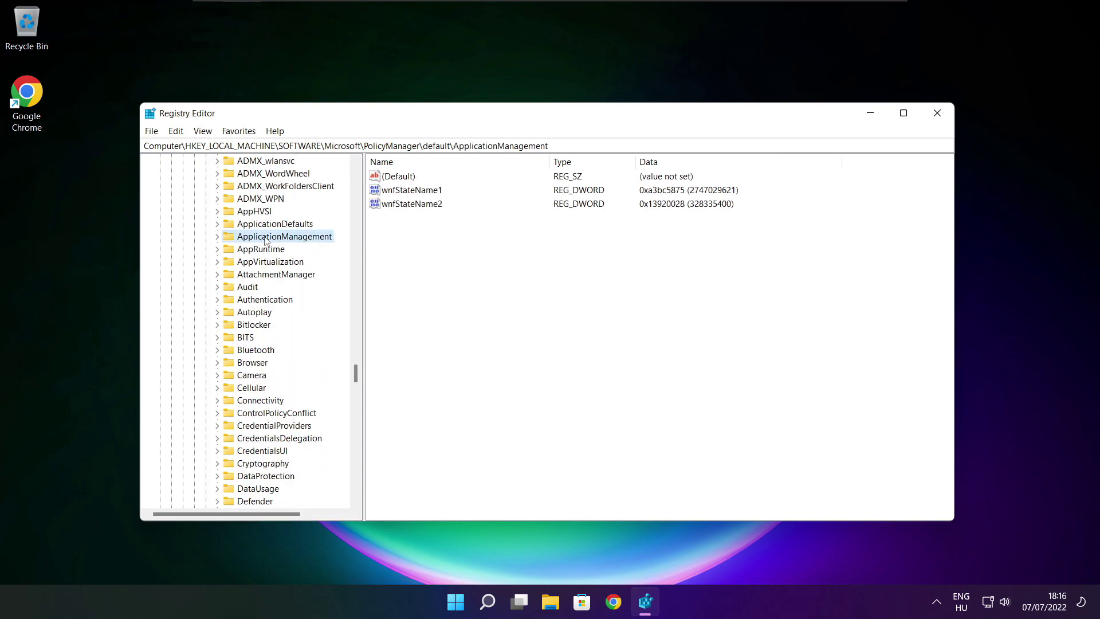
{"action": "left_click", "coordinate": [217, 237]}
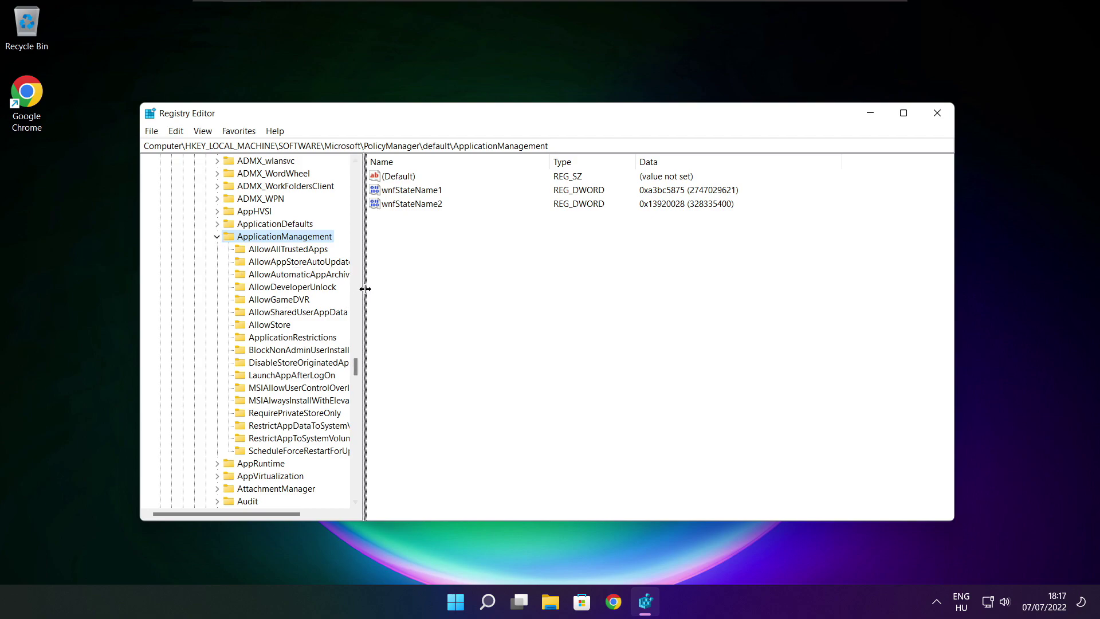
{"action": "left_click_drag", "start_coordinate": [363, 291], "coordinate": [376, 292]}
{"action": "left_click", "coordinate": [277, 301]}
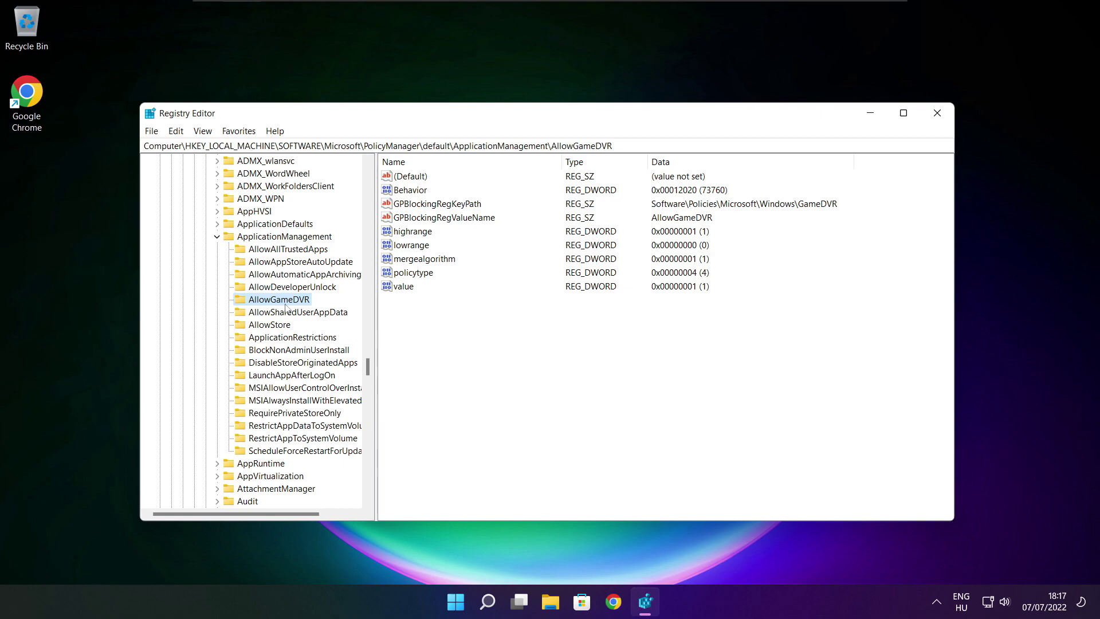
Set the AllowGameDVR 'value' entry to 0 and close Registry Editor
{"action": "left_click", "coordinate": [404, 287]}
{"action": "double_click", "coordinate": [409, 289]}
{"action": "left_click_drag", "start_coordinate": [319, 201], "coordinate": [557, 229]}
{"action": "type", "text": "0"}
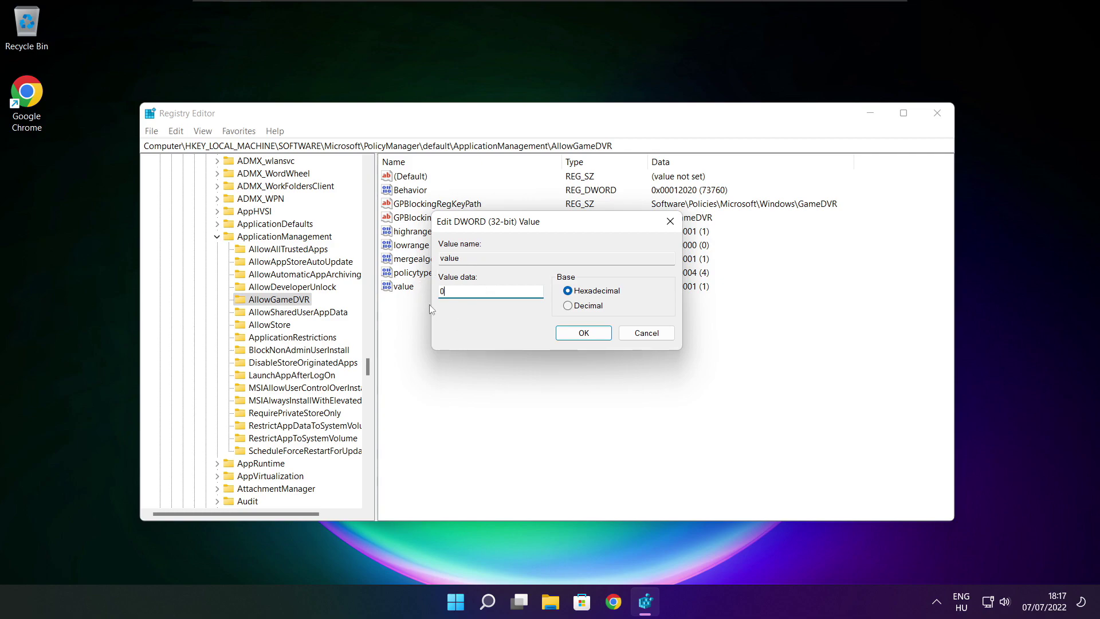
{"action": "left_click", "coordinate": [583, 333]}
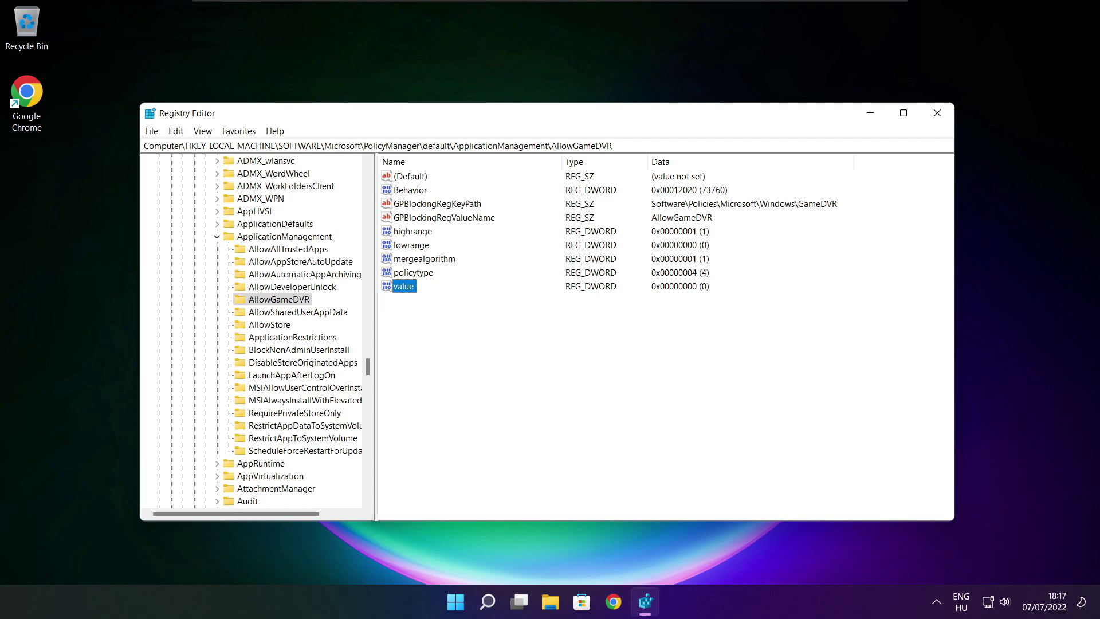
{"action": "left_click", "coordinate": [938, 115]}
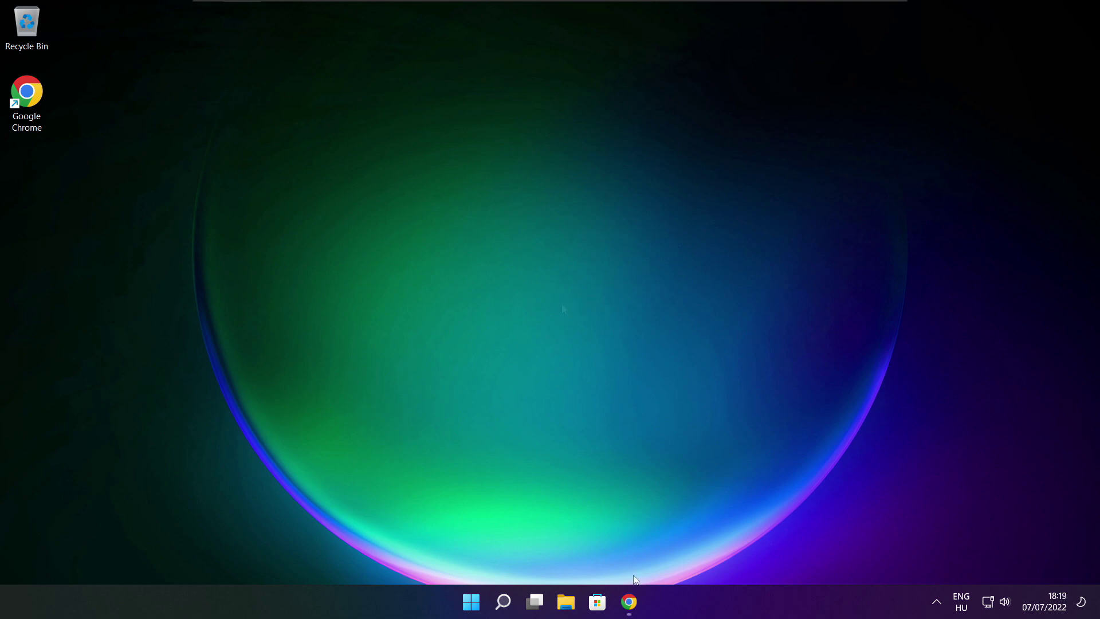
Restore the Download Center page and launch the downloaded dxwebsetup.exe installer
{"action": "left_click", "coordinate": [630, 601]}
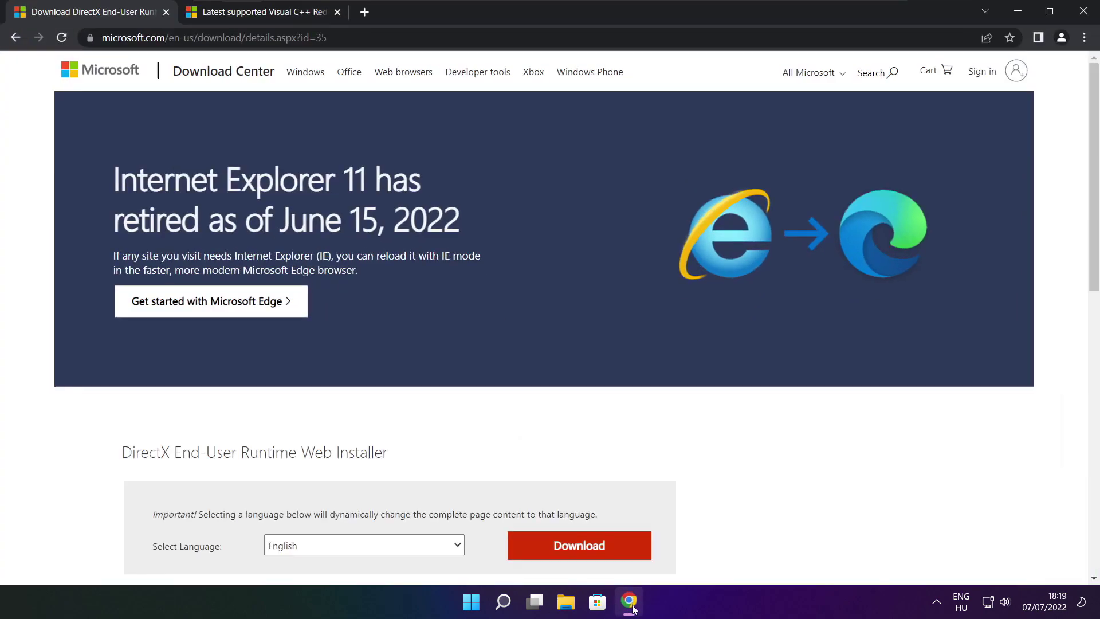
{"action": "left_click", "coordinate": [335, 37]}
{"action": "key", "text": "ctrl+a"}
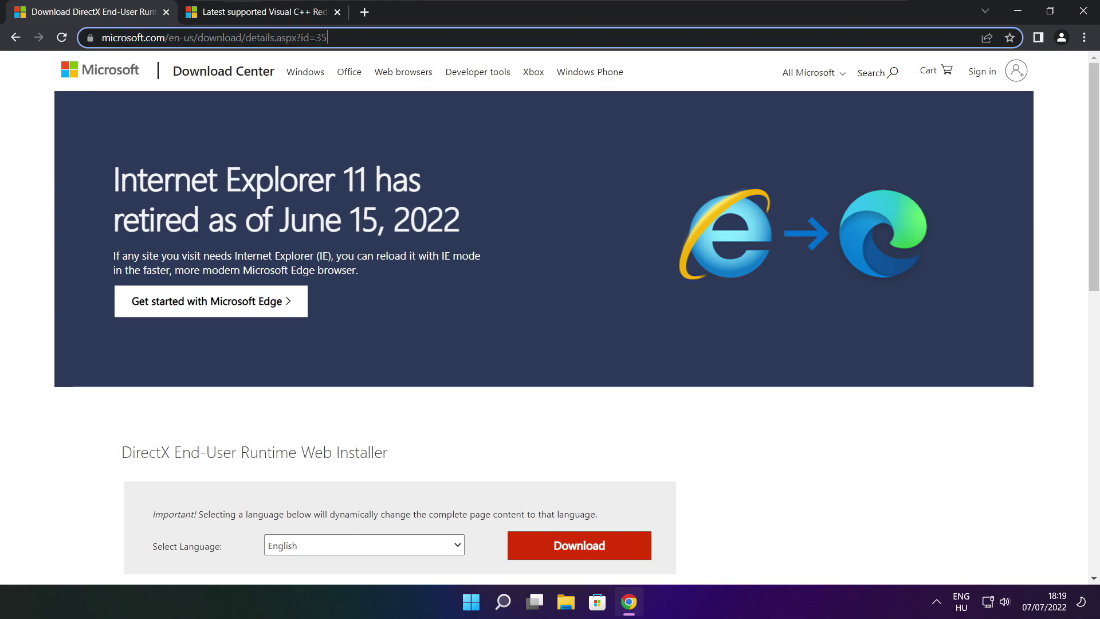
{"action": "key", "text": "Escape"}
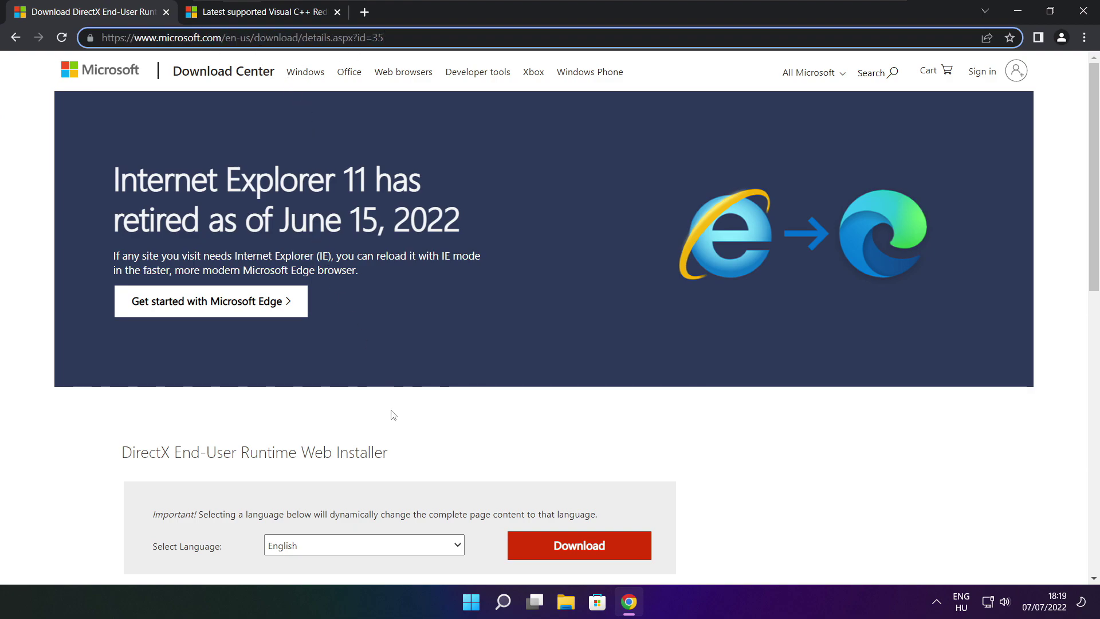
{"action": "left_click", "coordinate": [397, 415]}
{"action": "left_click_drag", "start_coordinate": [1093, 172], "coordinate": [1092, 263]}
{"action": "left_click_drag", "start_coordinate": [408, 239], "coordinate": [95, 243]}
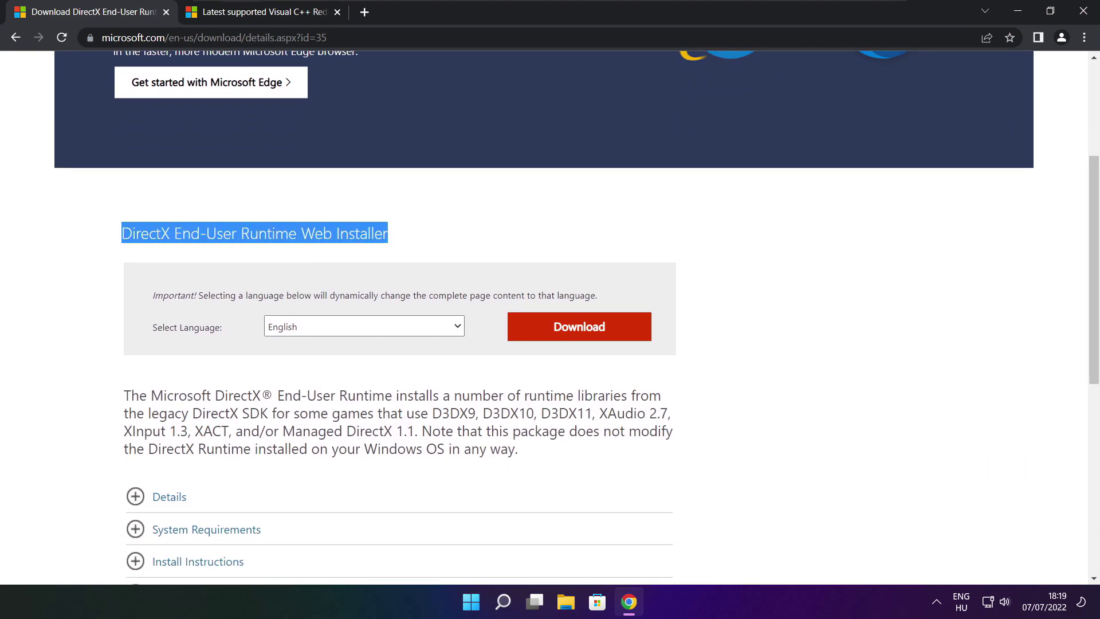
{"action": "left_click", "coordinate": [426, 243]}
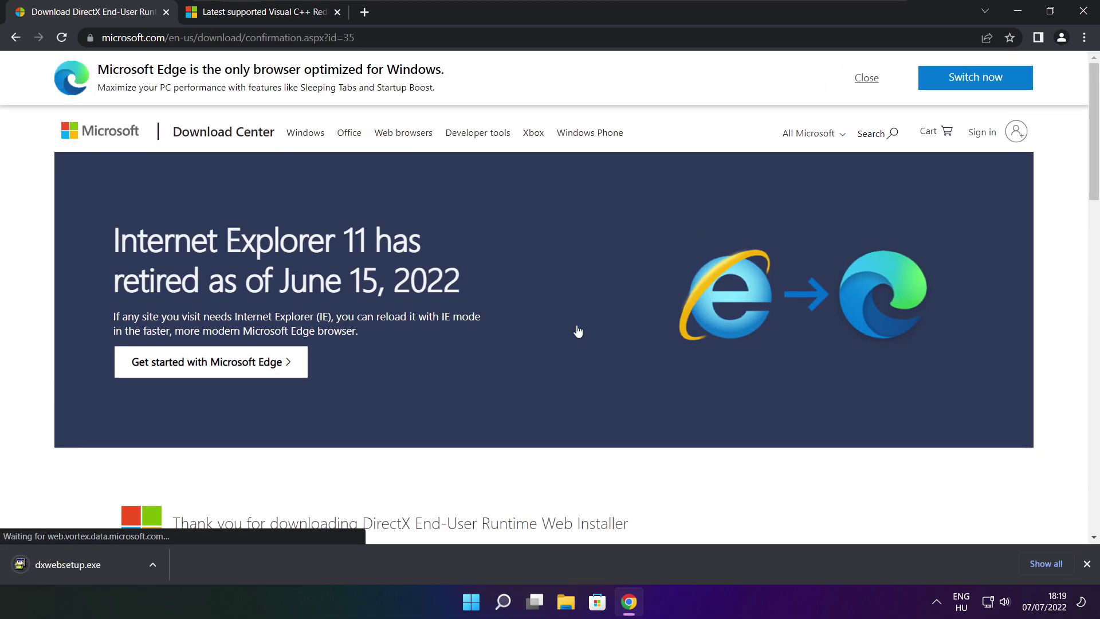
{"action": "left_click", "coordinate": [103, 565]}
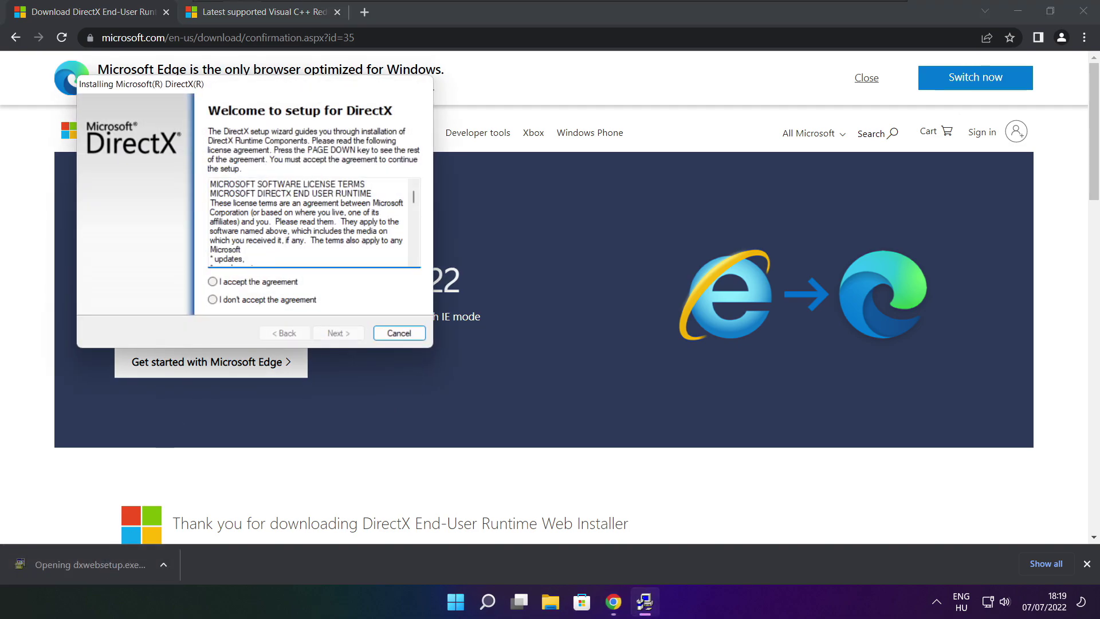
Accept the DirectX license, decline the Bing Bar, install the components and finish
{"action": "left_click_drag", "start_coordinate": [232, 87], "coordinate": [524, 164]}
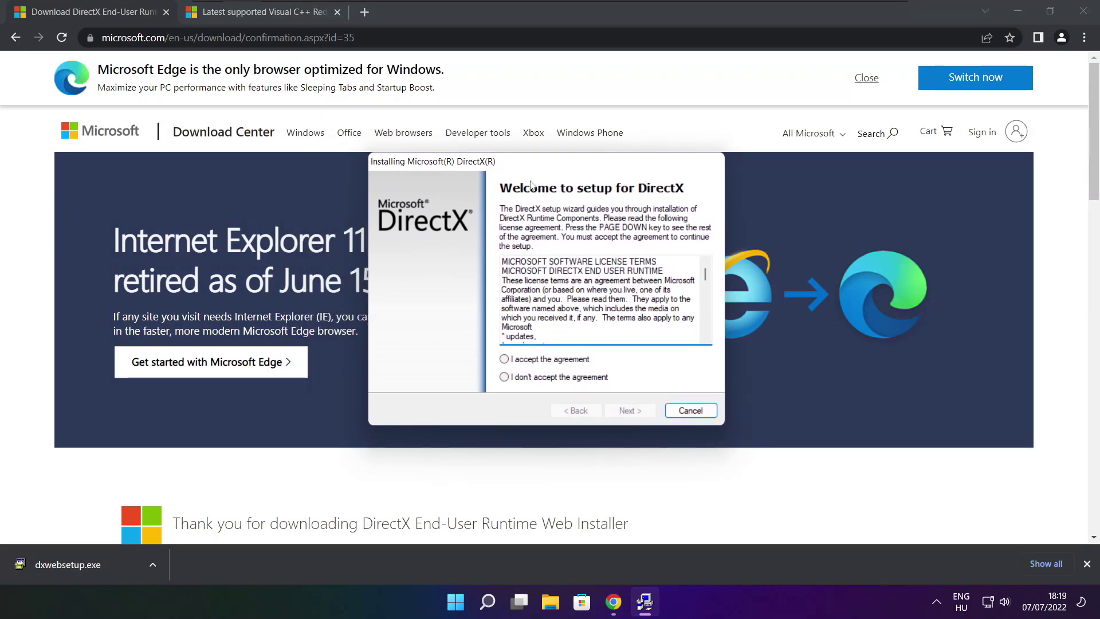
{"action": "left_click_drag", "start_coordinate": [707, 277], "coordinate": [706, 337]}
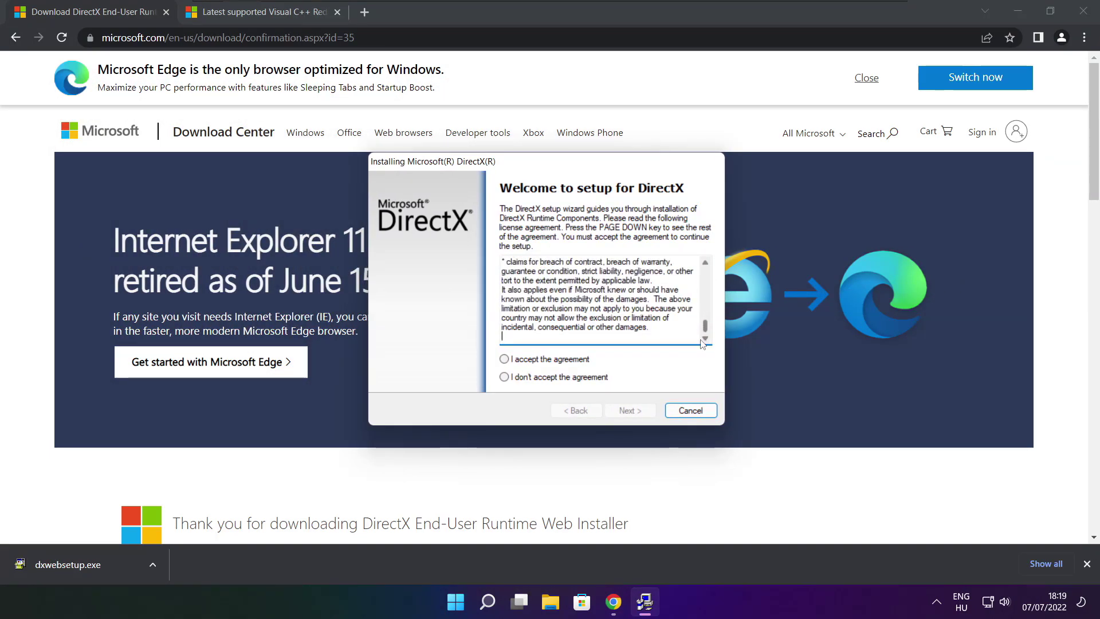
{"action": "left_click", "coordinate": [505, 359]}
{"action": "left_click", "coordinate": [629, 409]}
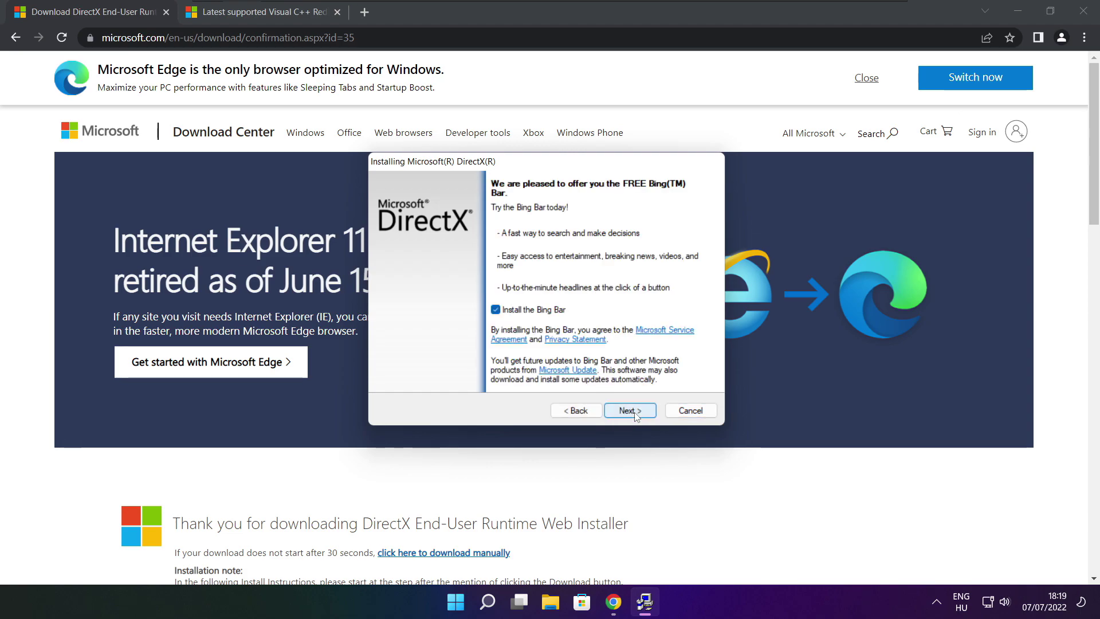
{"action": "left_click", "coordinate": [496, 309]}
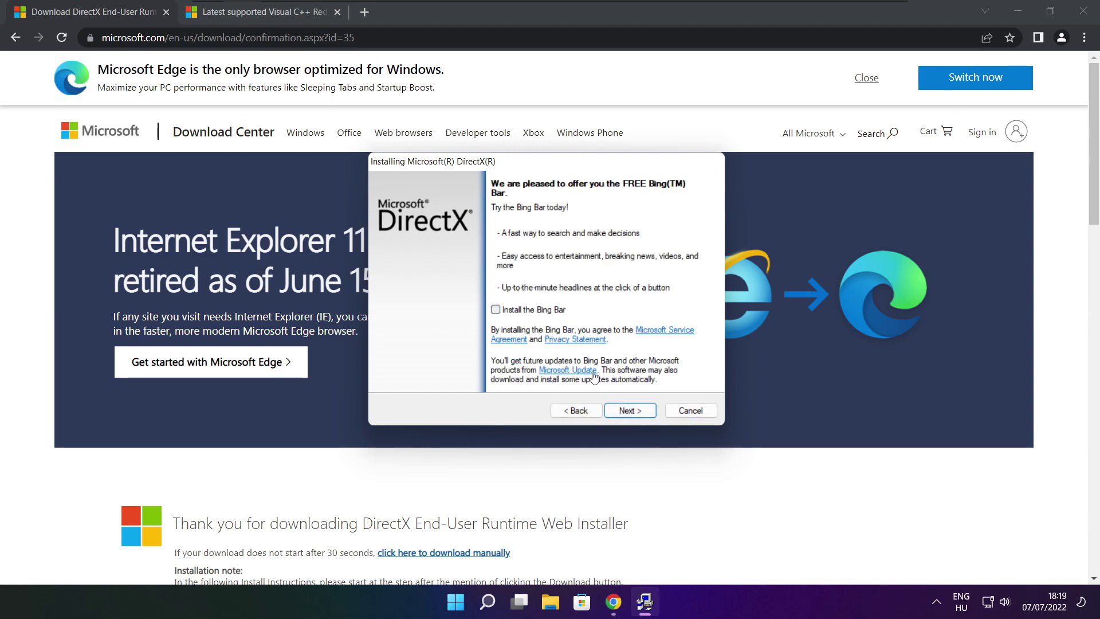
{"action": "left_click", "coordinate": [630, 409]}
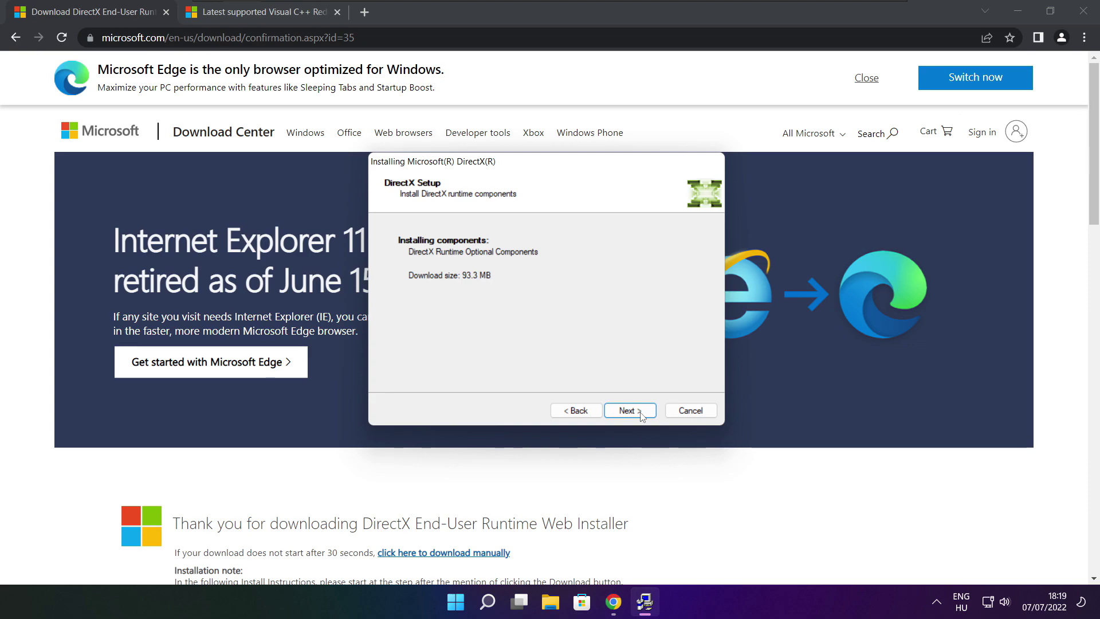
{"action": "left_click", "coordinate": [630, 410]}
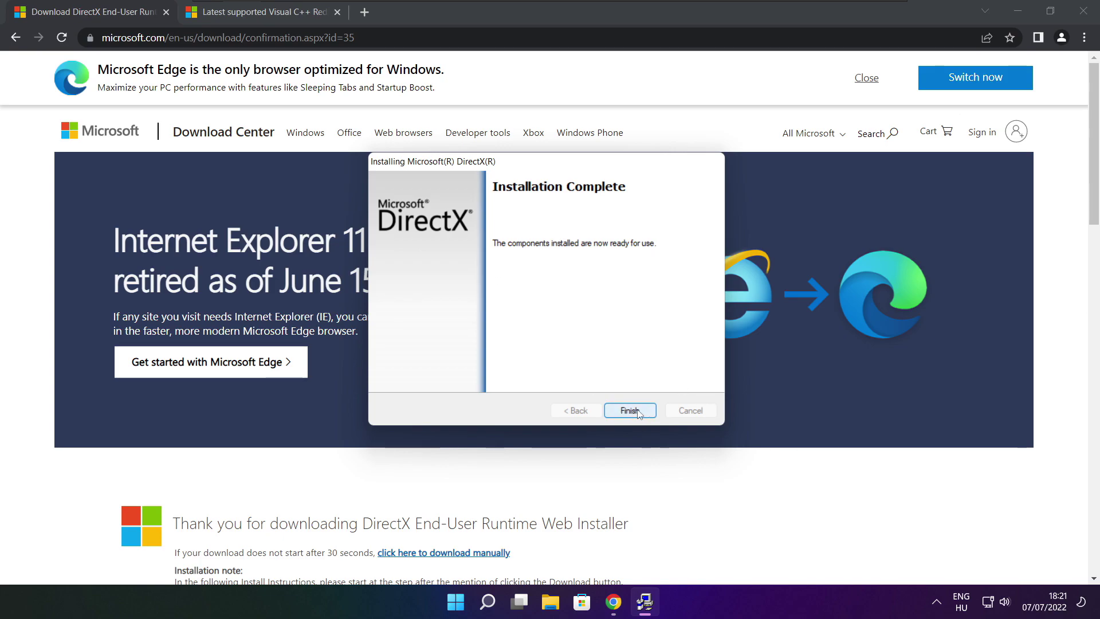
{"action": "left_click", "coordinate": [638, 412]}
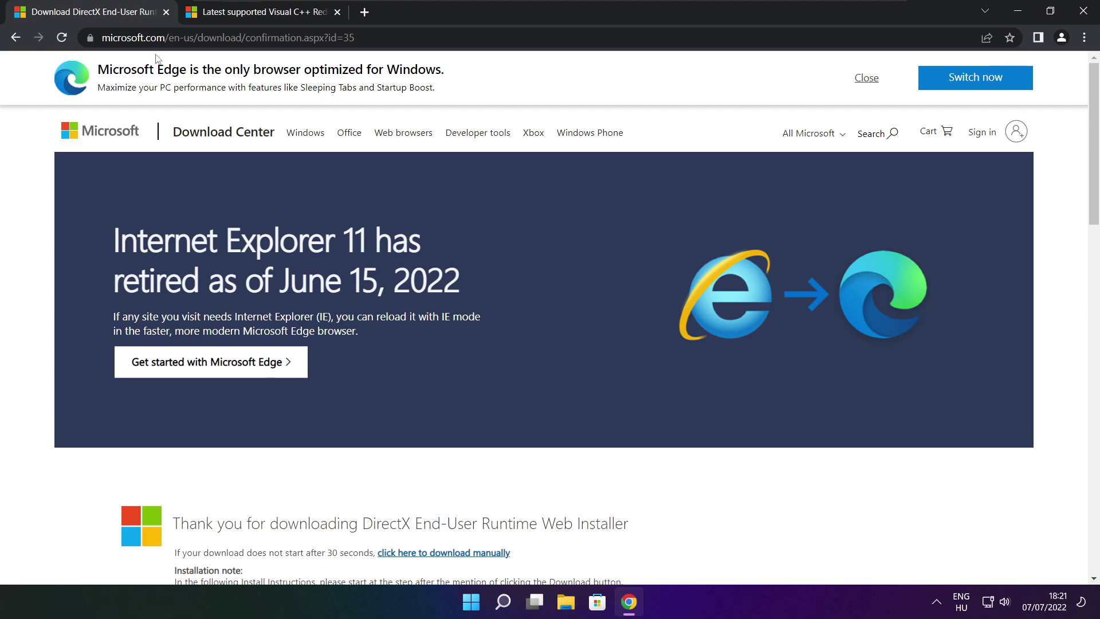
Close the DirectX download tab and locate the Visual C++ downloads table
{"action": "left_click", "coordinate": [166, 12]}
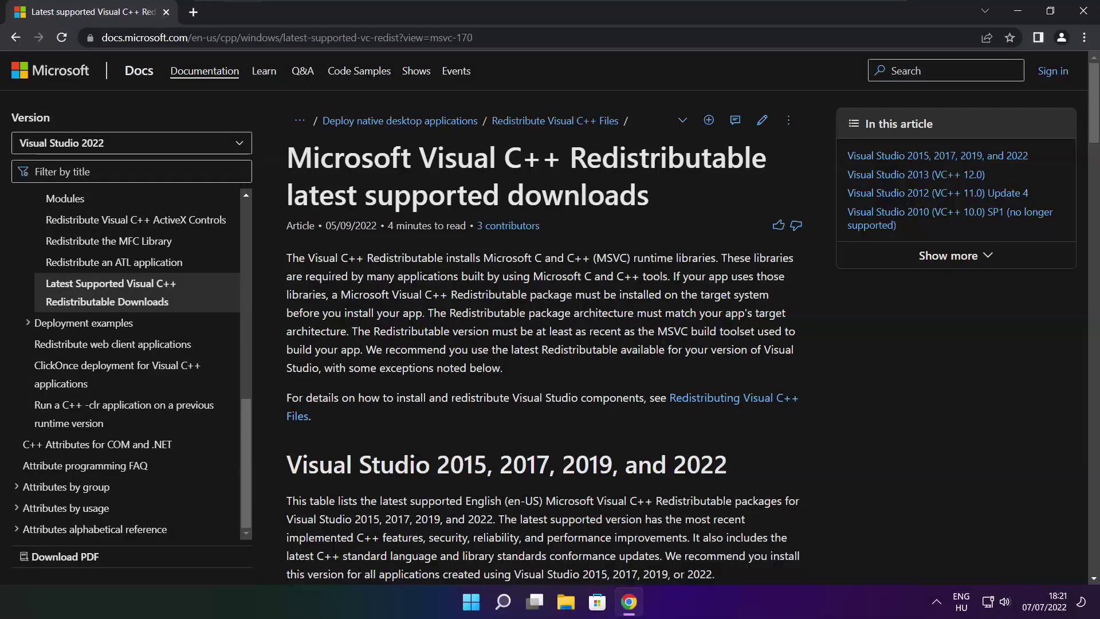
{"action": "left_click_drag", "start_coordinate": [475, 37], "coordinate": [232, 37]}
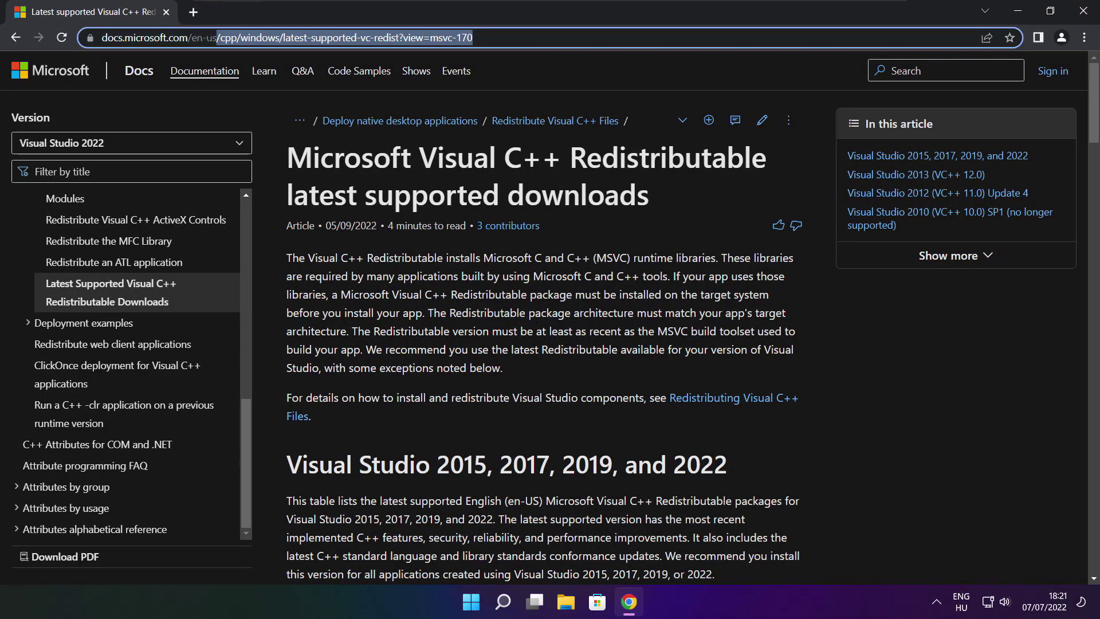
{"action": "left_click", "coordinate": [546, 70]}
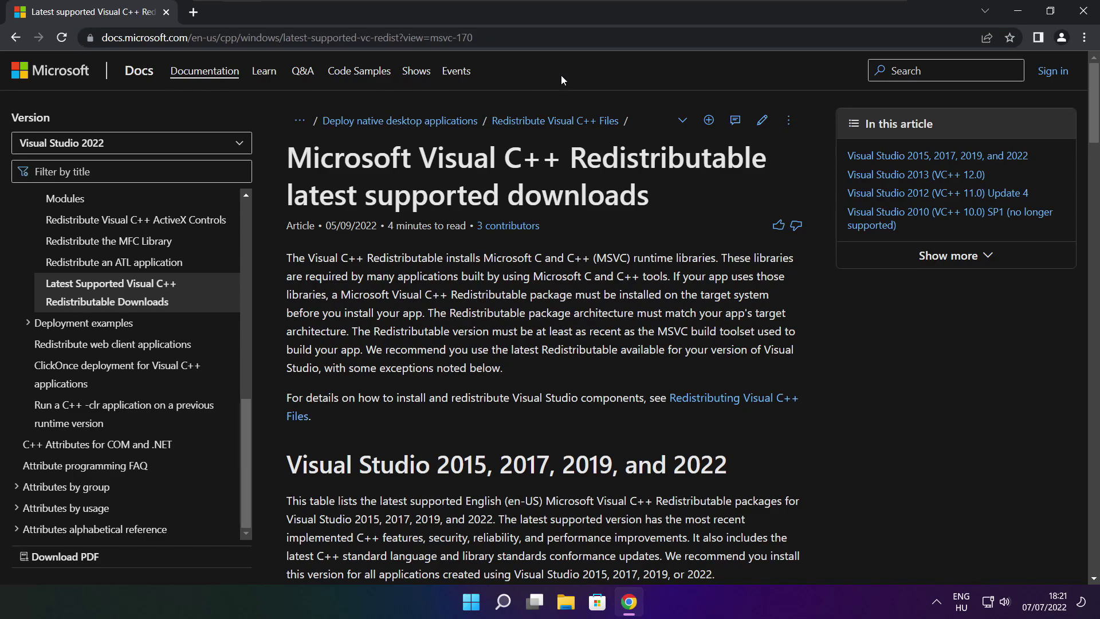
{"action": "mouse_move", "coordinate": [1093, 104]}
{"action": "left_mouse_down"}
{"action": "mouse_move", "coordinate": [1087, 172]}
{"action": "mouse_move", "coordinate": [1088, 160]}
{"action": "left_mouse_up"}
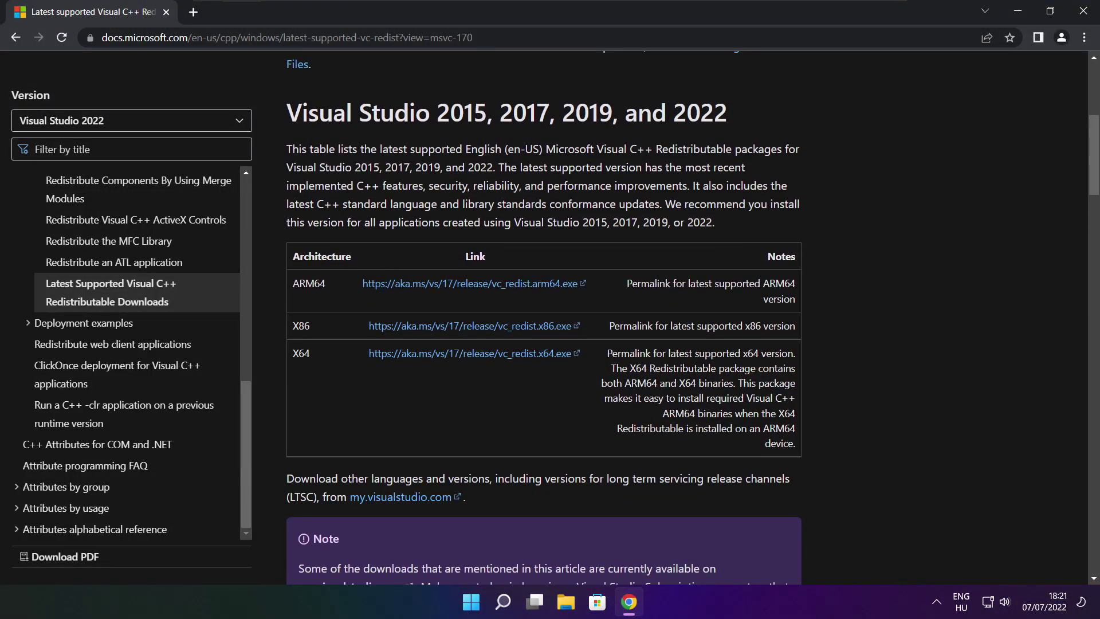
{"action": "left_click_drag", "start_coordinate": [350, 285], "coordinate": [743, 396]}
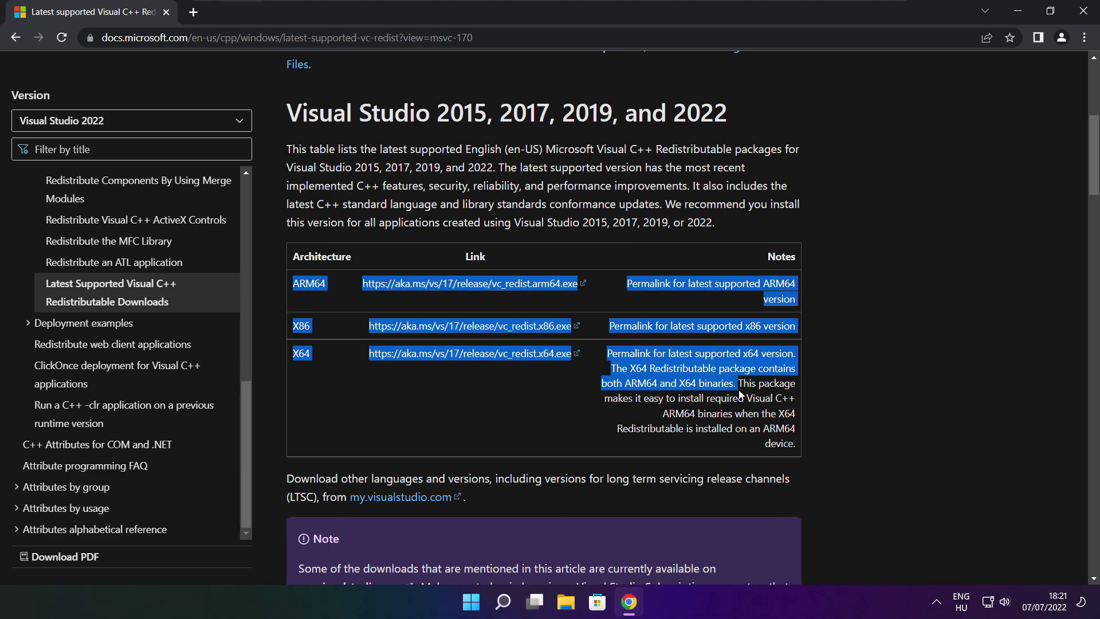
{"action": "left_click", "coordinate": [350, 296]}
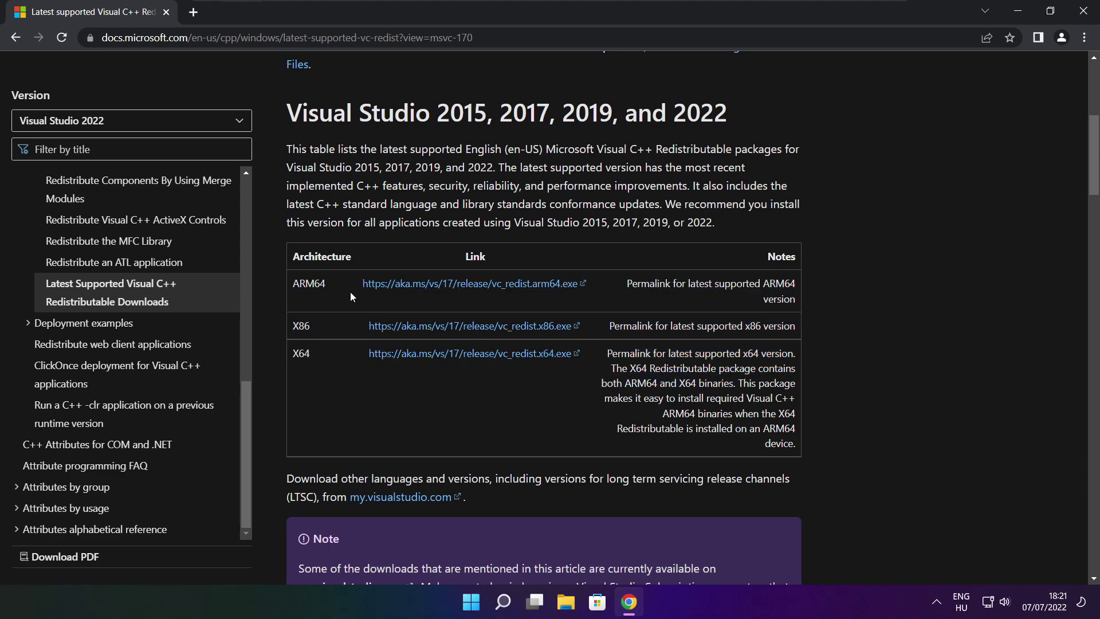
Download the ARM64, x86 and x64 redistributables and run VC_redist.arm64.exe
{"action": "left_click", "coordinate": [456, 290]}
{"action": "left_click", "coordinate": [454, 327]}
{"action": "left_click", "coordinate": [453, 353]}
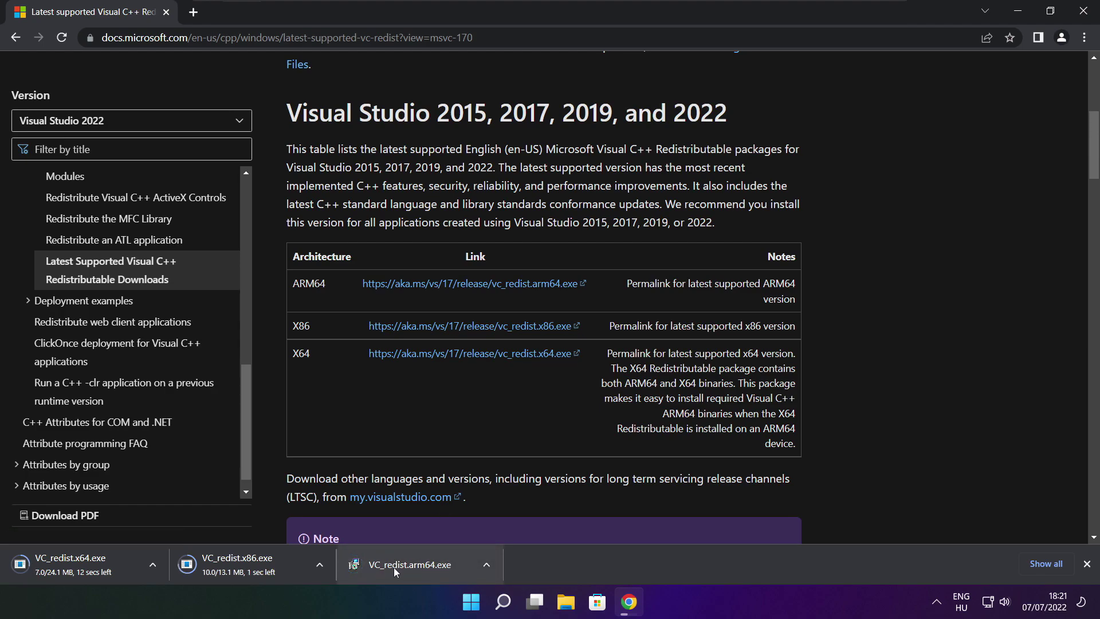
{"action": "left_click", "coordinate": [418, 566]}
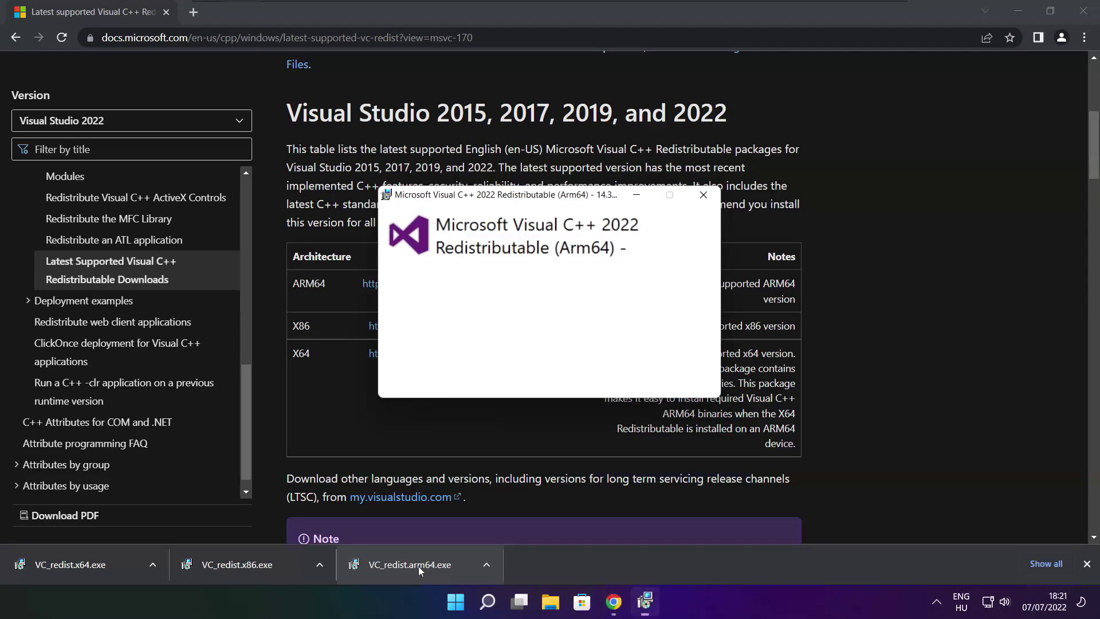
{"action": "left_click_drag", "start_coordinate": [703, 282], "coordinate": [703, 344]}
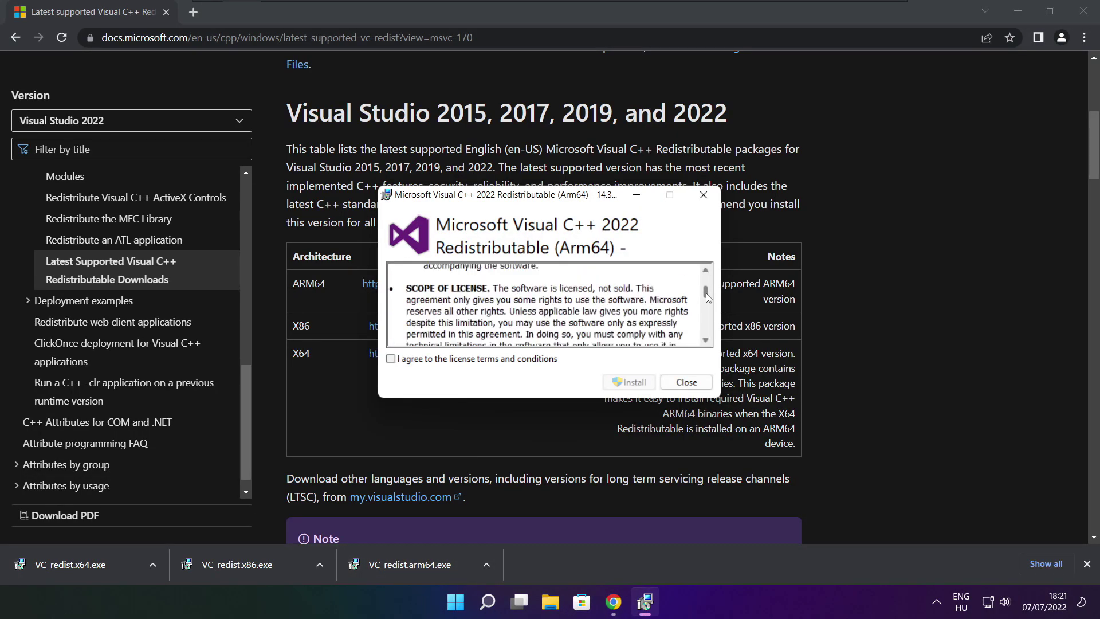
Attempt the ARM64 redistributable install and dismiss the failed setup
{"action": "left_click", "coordinate": [390, 359]}
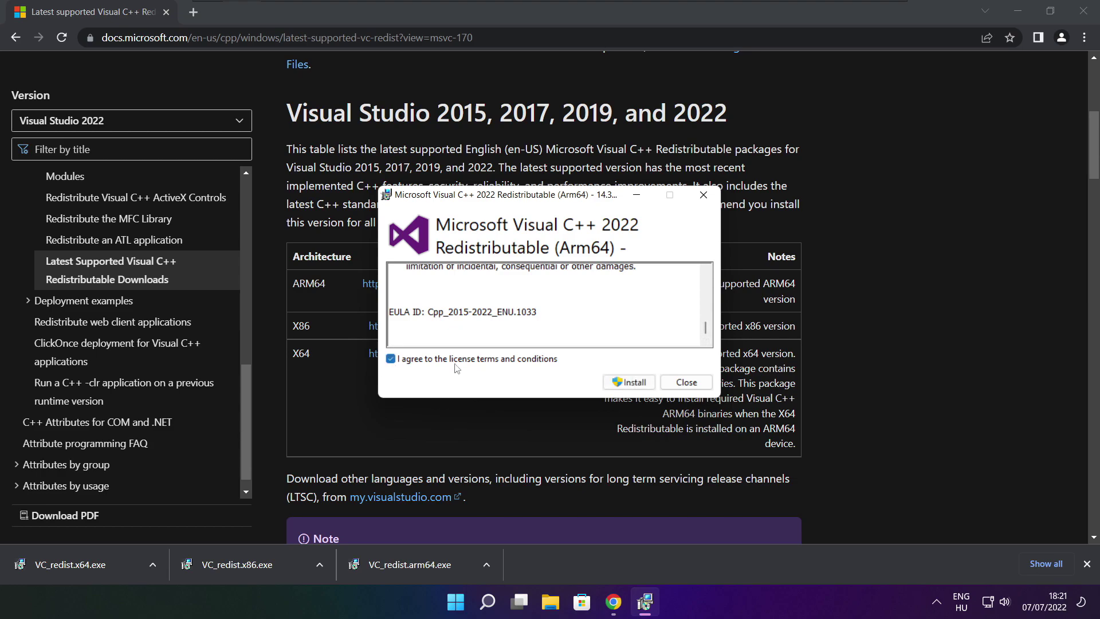
{"action": "left_click", "coordinate": [629, 382]}
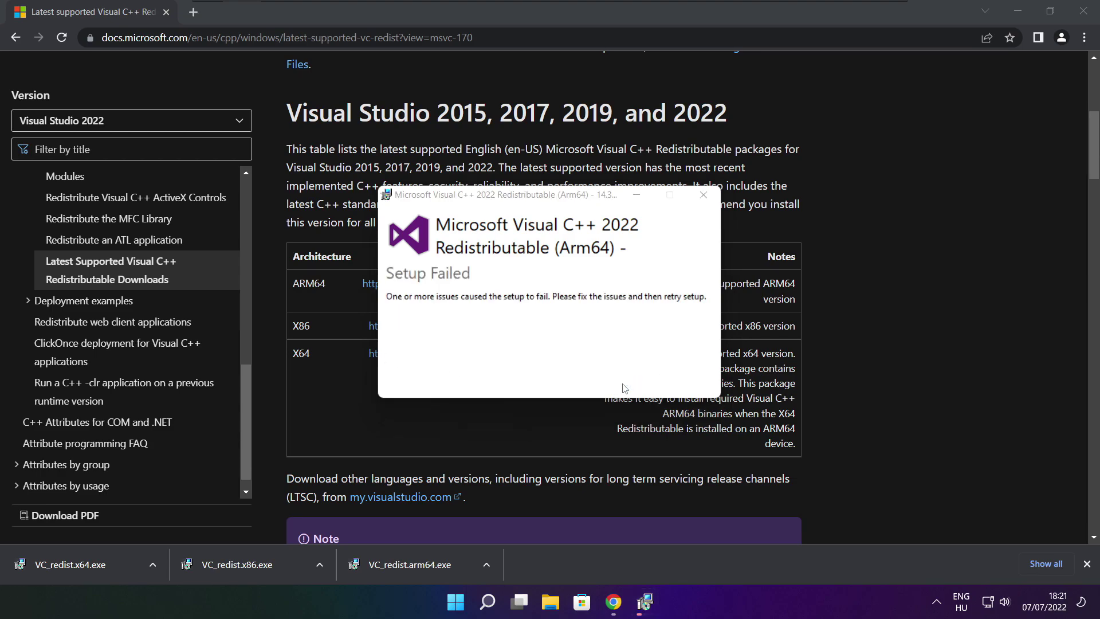
{"action": "left_click", "coordinate": [686, 381]}
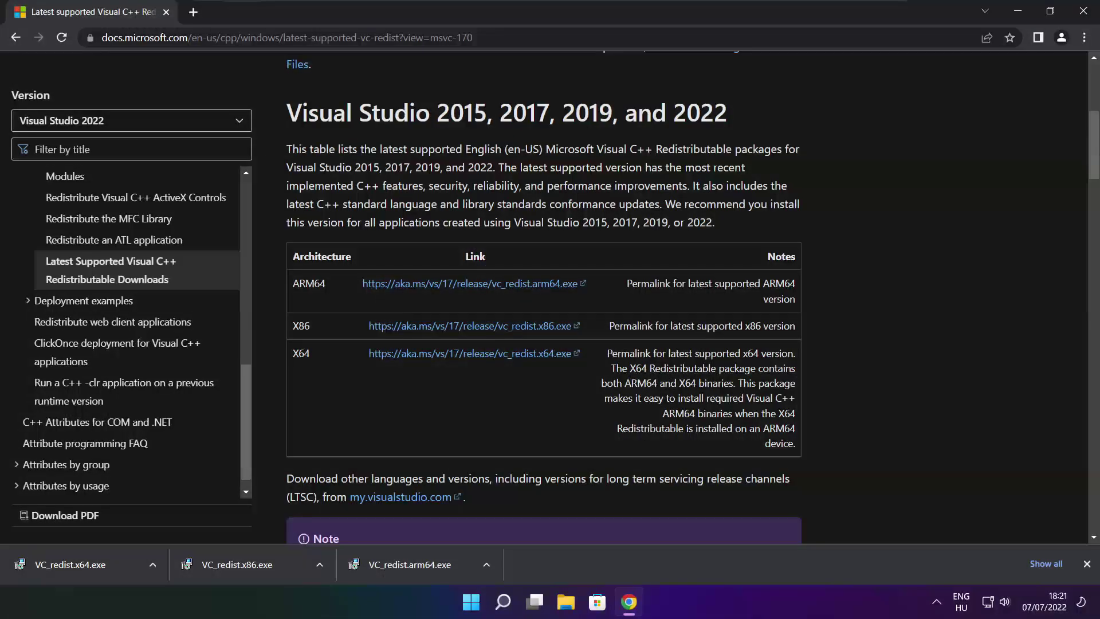
Install the x86 Visual C++ redistributable, accepting the license terms
{"action": "left_click", "coordinate": [258, 563]}
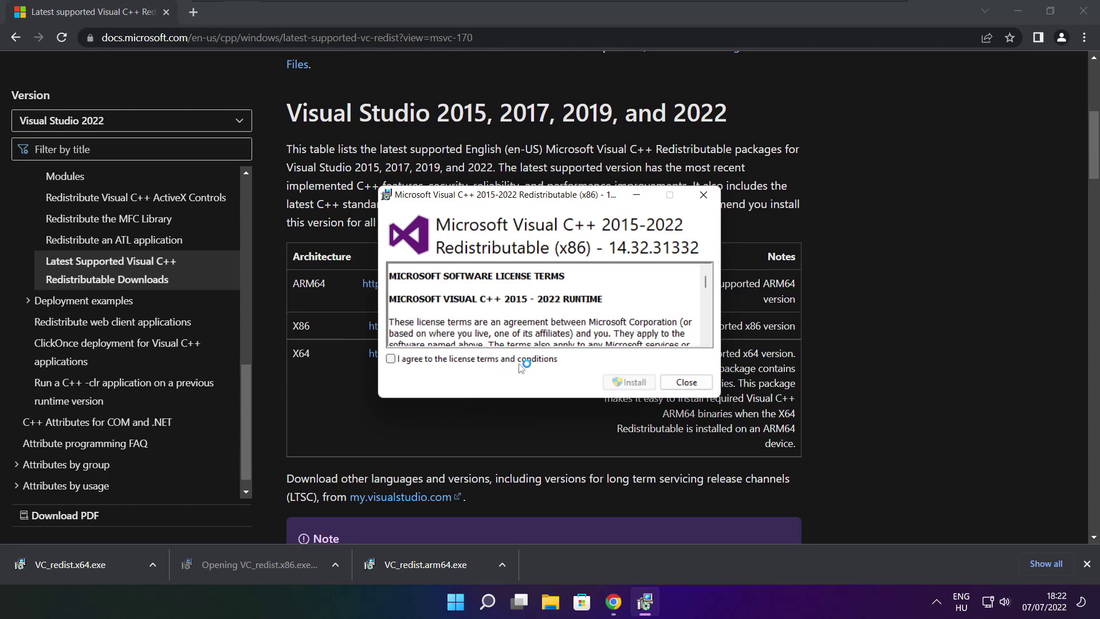
{"action": "left_click_drag", "start_coordinate": [705, 281], "coordinate": [706, 332]}
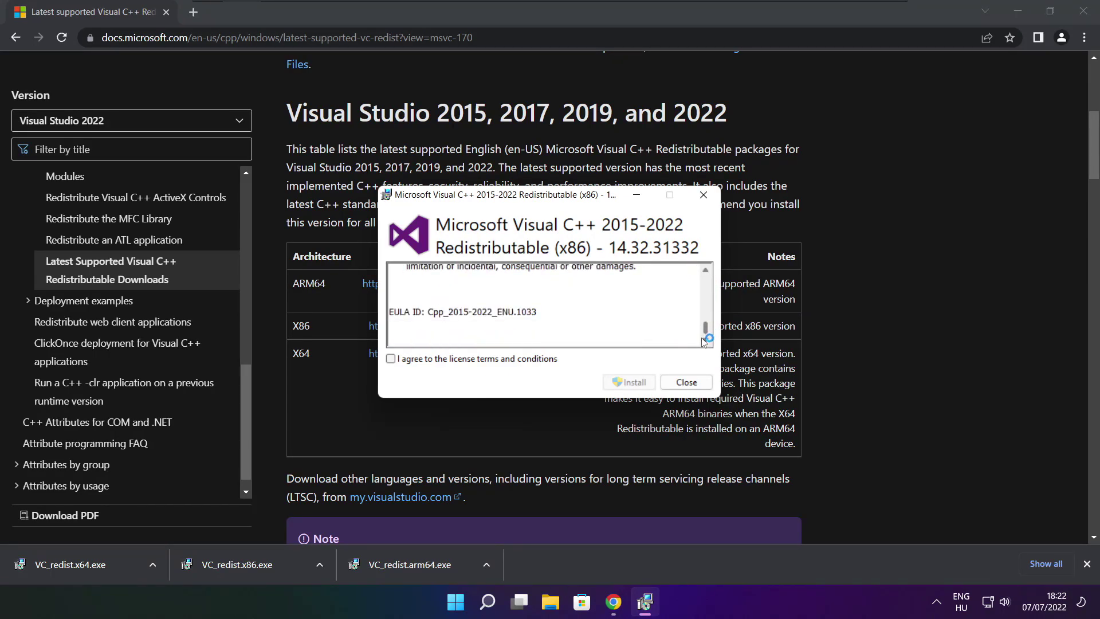
{"action": "left_click", "coordinate": [391, 359]}
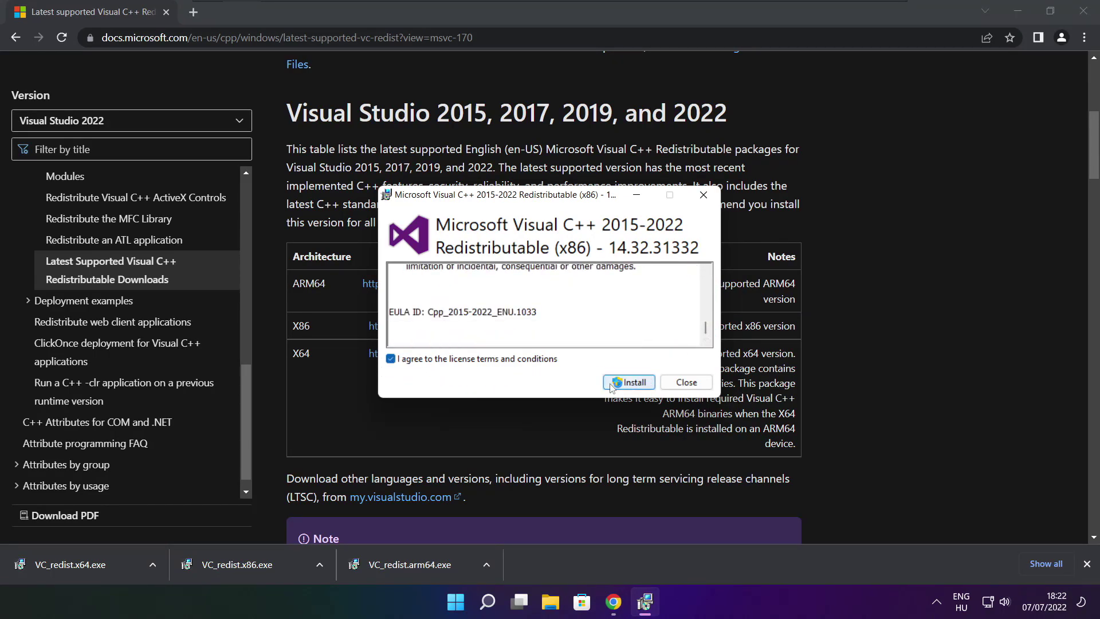
{"action": "left_click", "coordinate": [629, 382]}
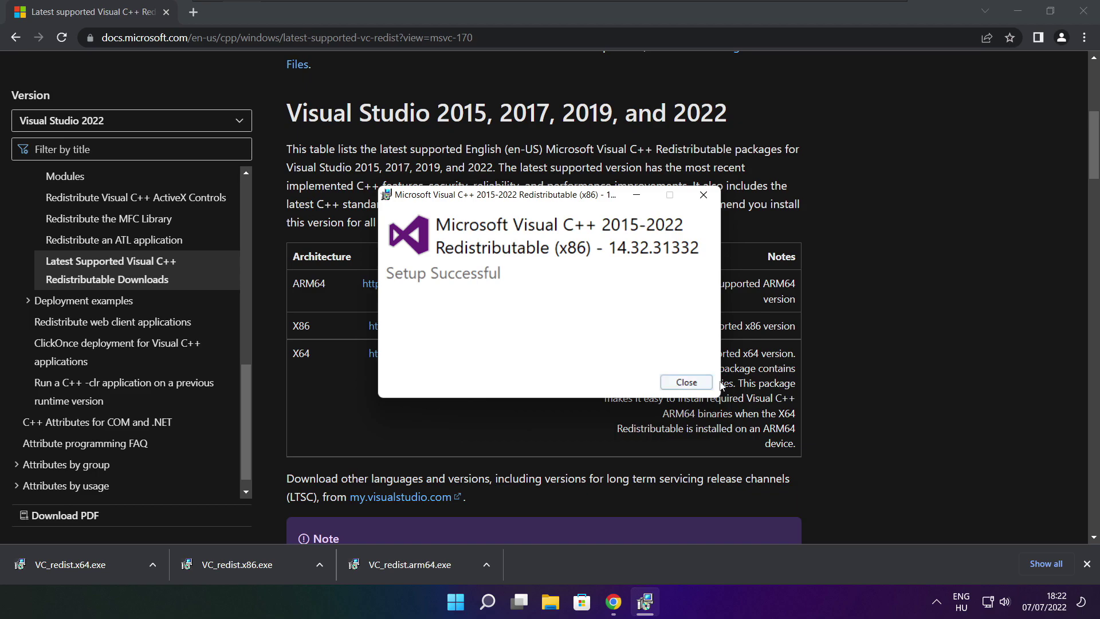
{"action": "left_click", "coordinate": [686, 382]}
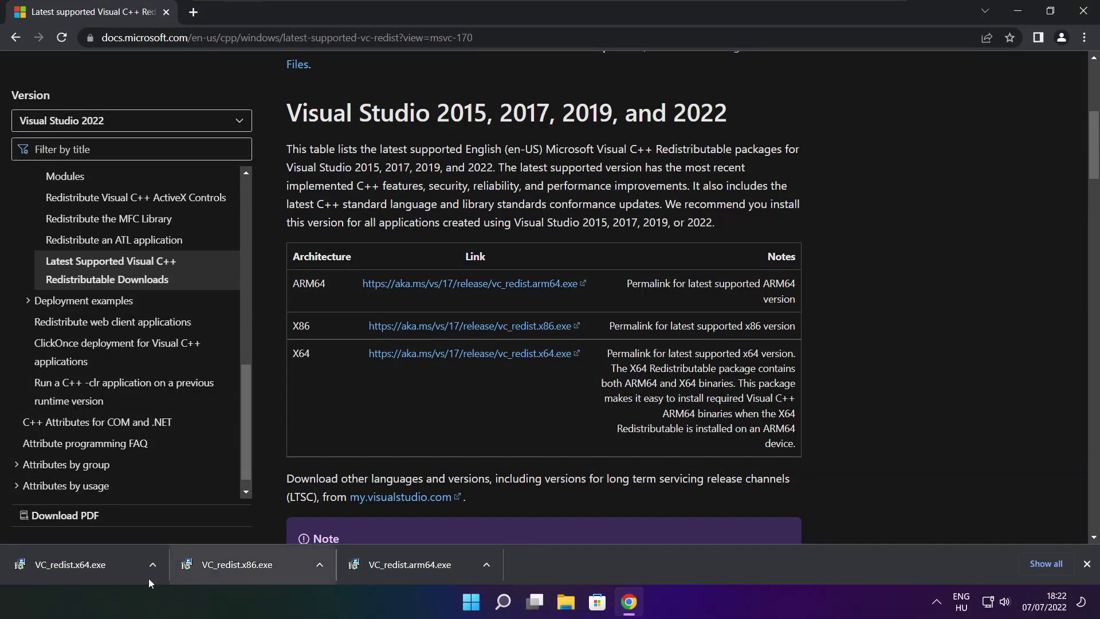
Install the x64 Visual C++ 2015-2022 redistributable, accepting the license terms
{"action": "left_click", "coordinate": [94, 564]}
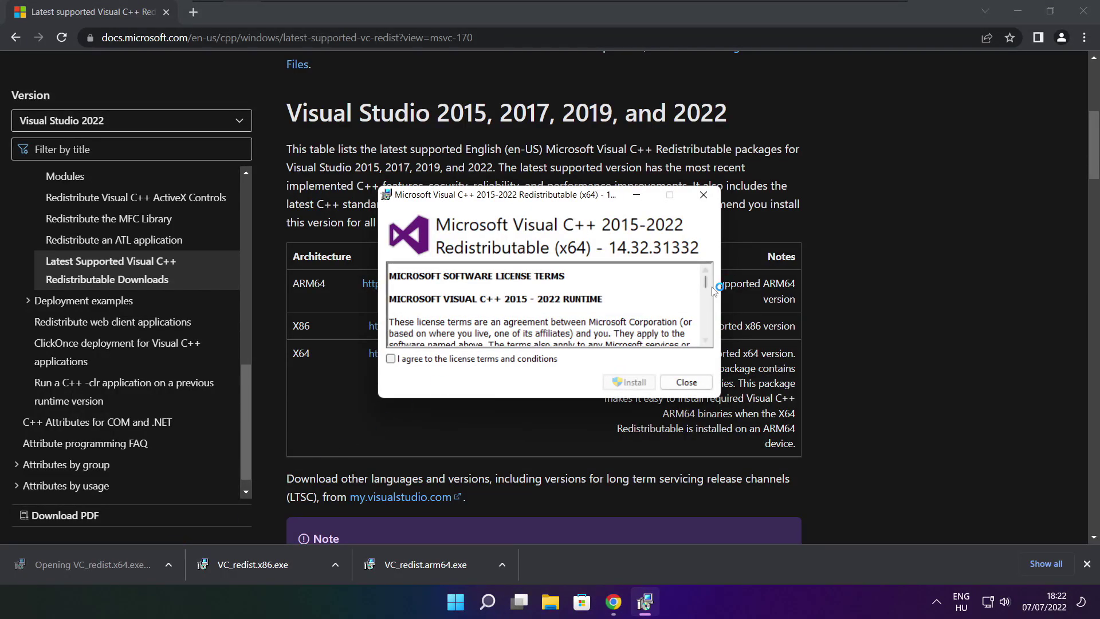
{"action": "left_click_drag", "start_coordinate": [705, 281], "coordinate": [706, 339]}
{"action": "left_click", "coordinate": [391, 359]}
{"action": "left_click", "coordinate": [628, 381]}
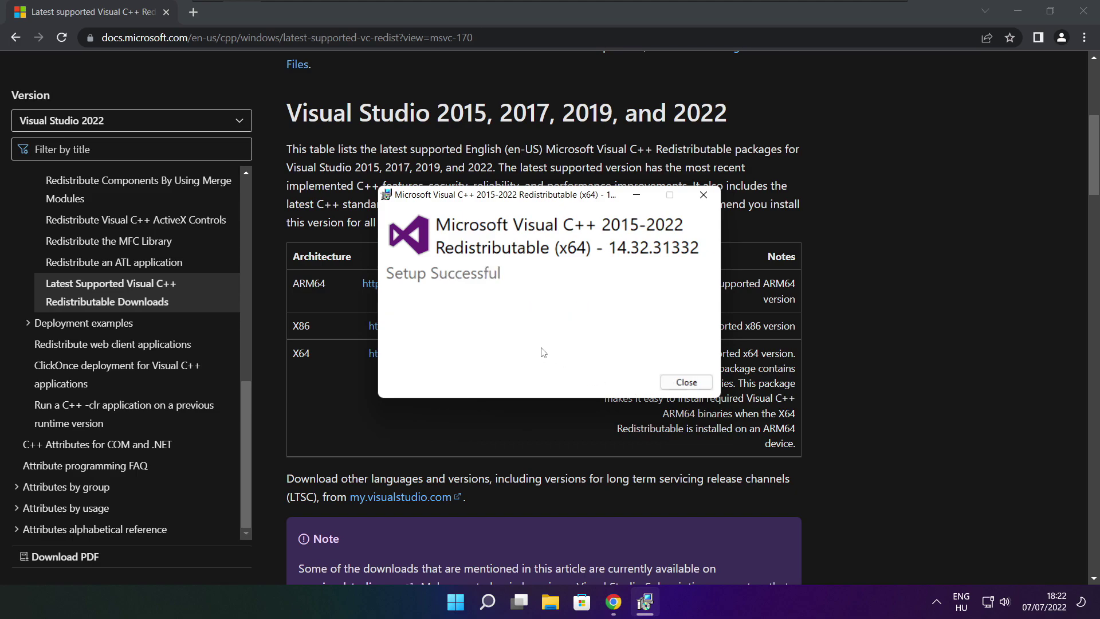
{"action": "left_click", "coordinate": [686, 383]}
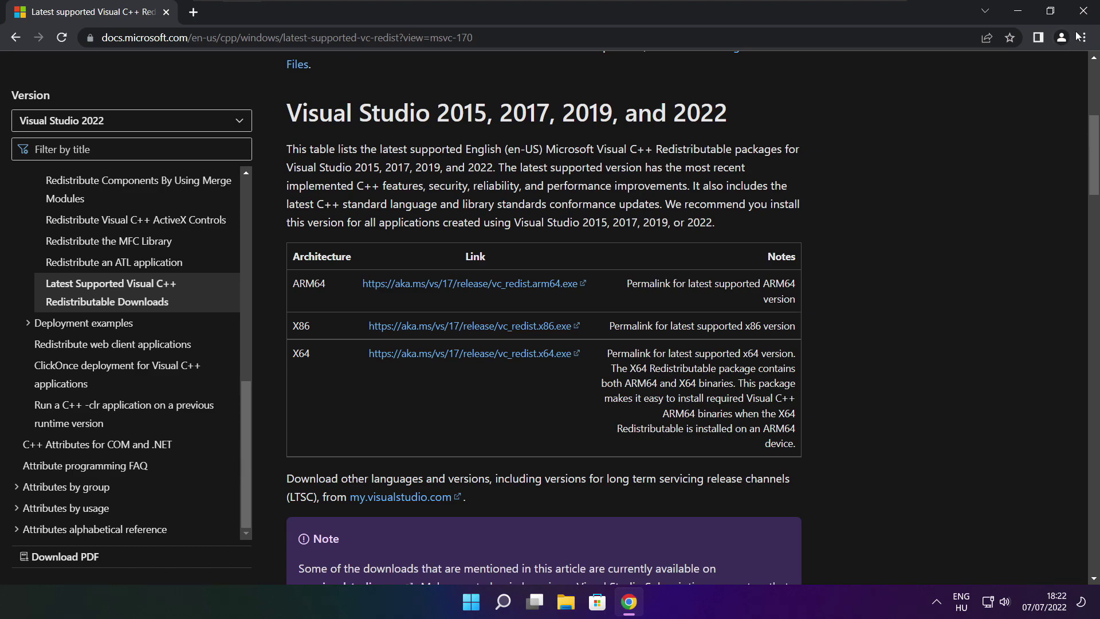
Close Chrome and show the Start menu's Sleep, Shut down and Restart options
{"action": "left_click", "coordinate": [1084, 11]}
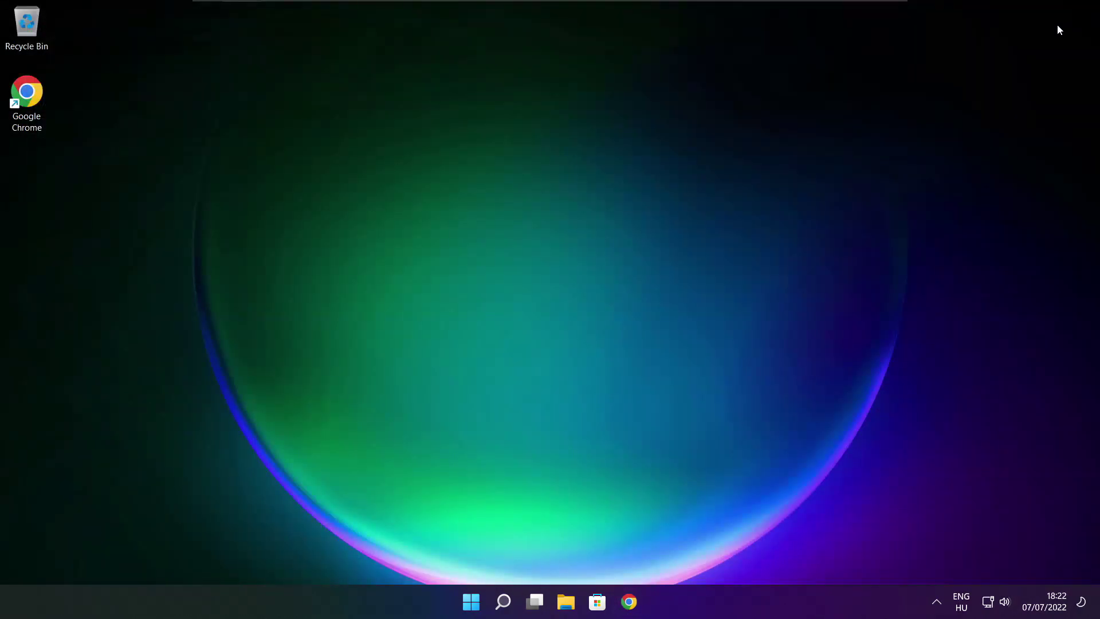
{"action": "left_click", "coordinate": [471, 602]}
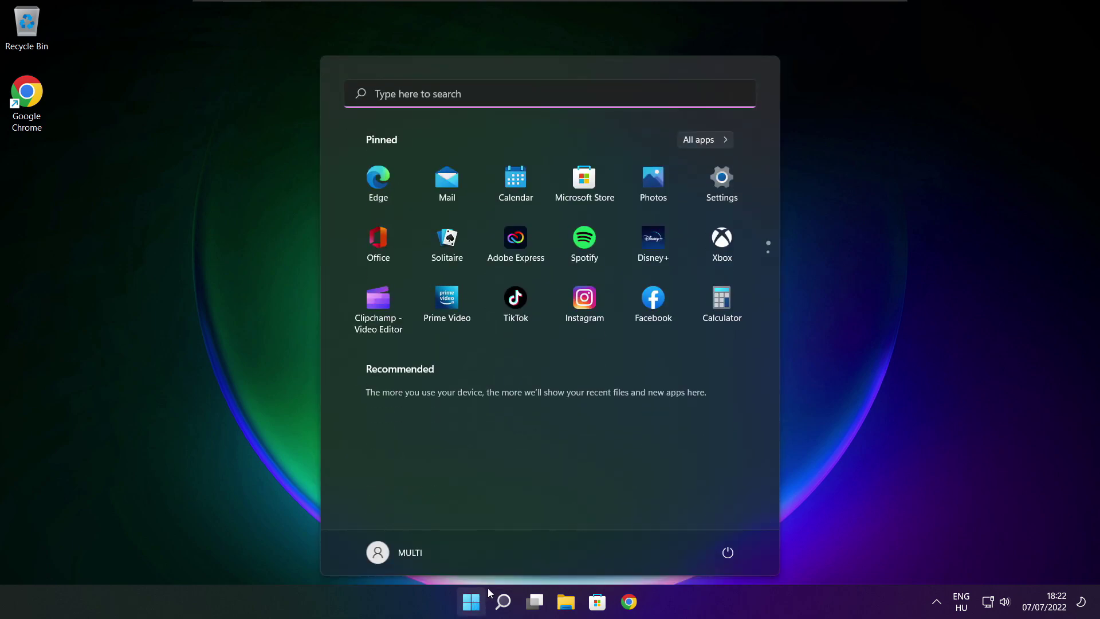
{"action": "left_click", "coordinate": [727, 553]}
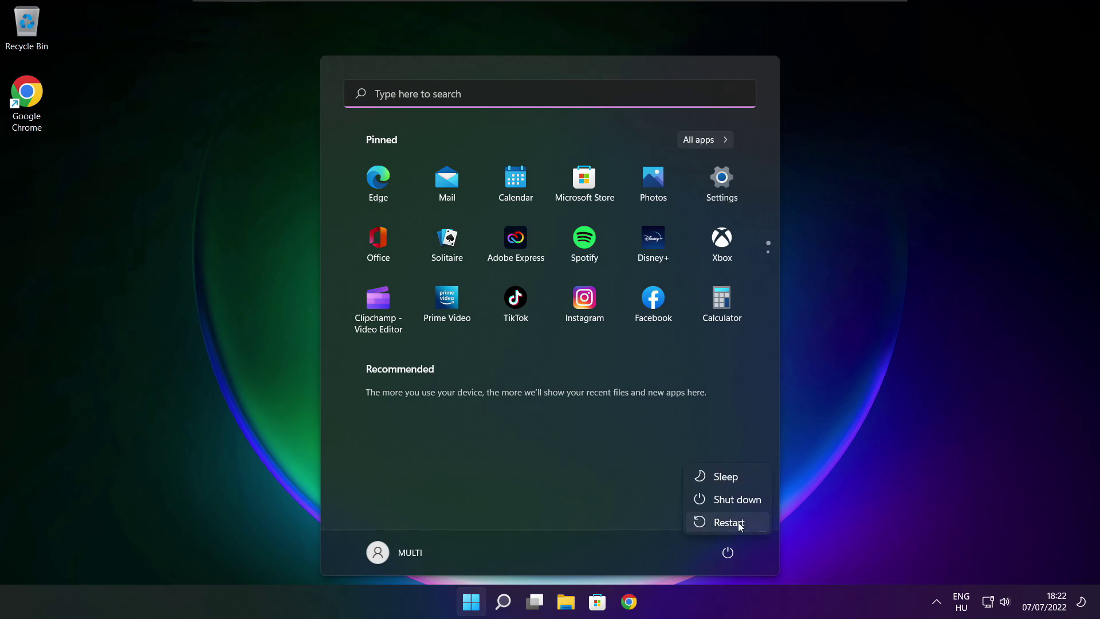